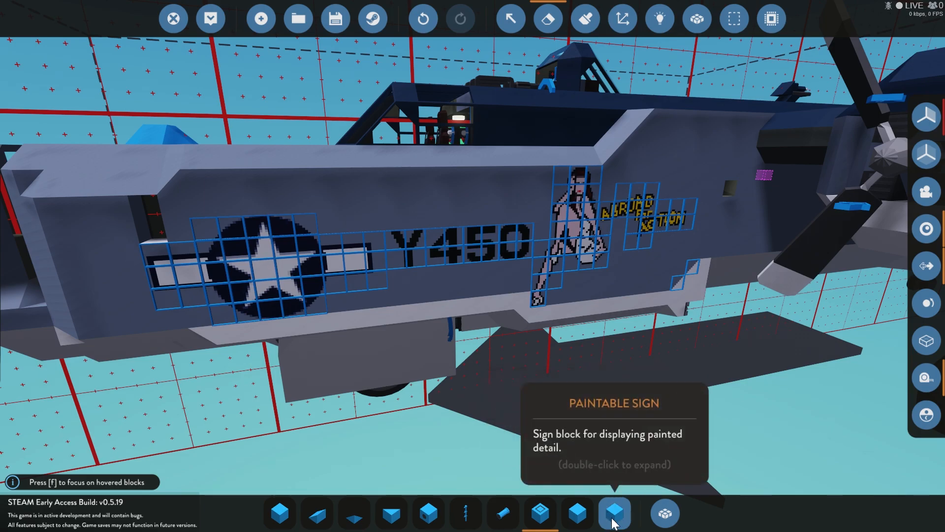
Step: Place a paintable indicator and a paintable sign on top of the wing tip and check the indicator's backlight logic node
key(w)
drag(492, 394, 689, 340)
drag(472, 266, 409, 472)
click(577, 512)
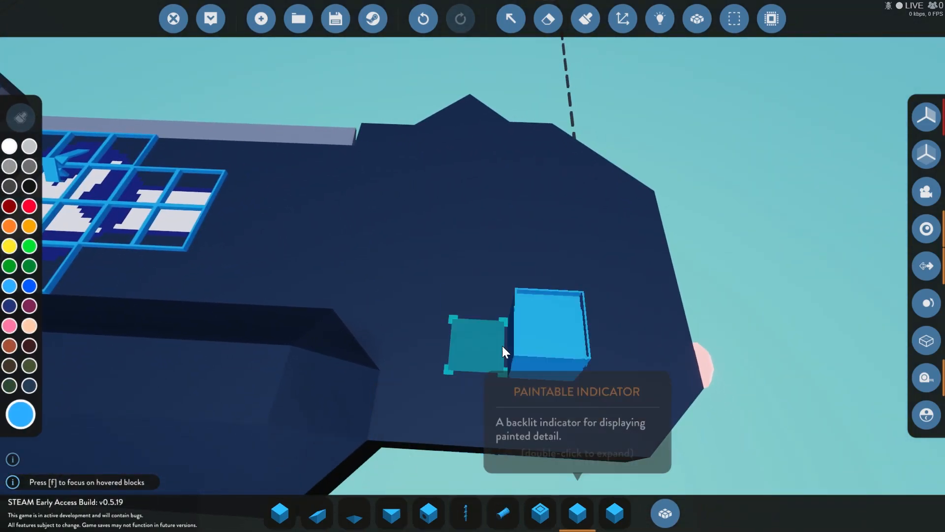
click(444, 299)
click(615, 513)
click(575, 298)
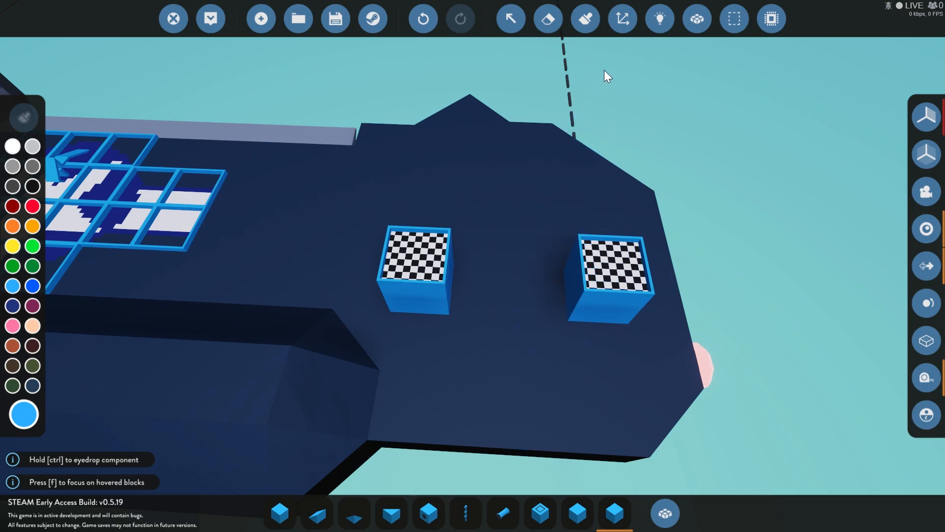
click(658, 19)
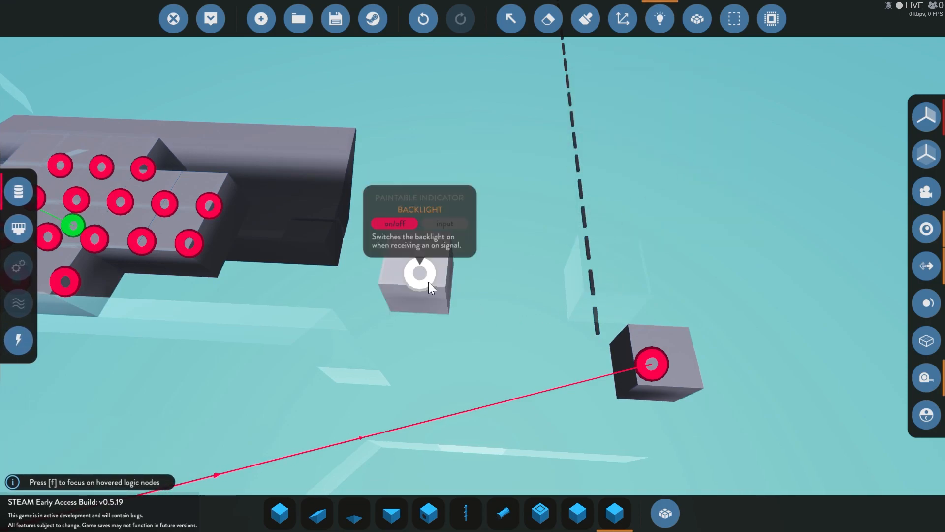
drag(421, 272, 430, 344)
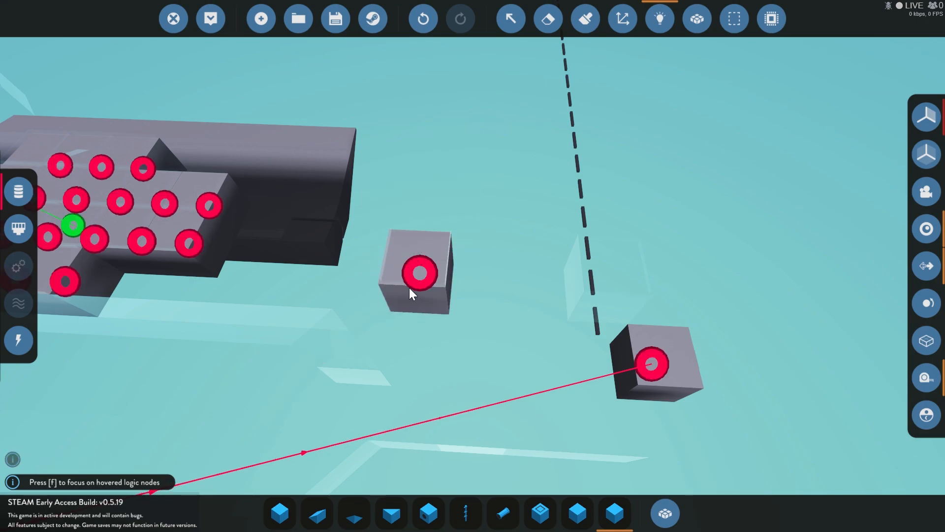
Step: Paint the checkered faces of both the paintable indicator and the paintable sign black
click(587, 25)
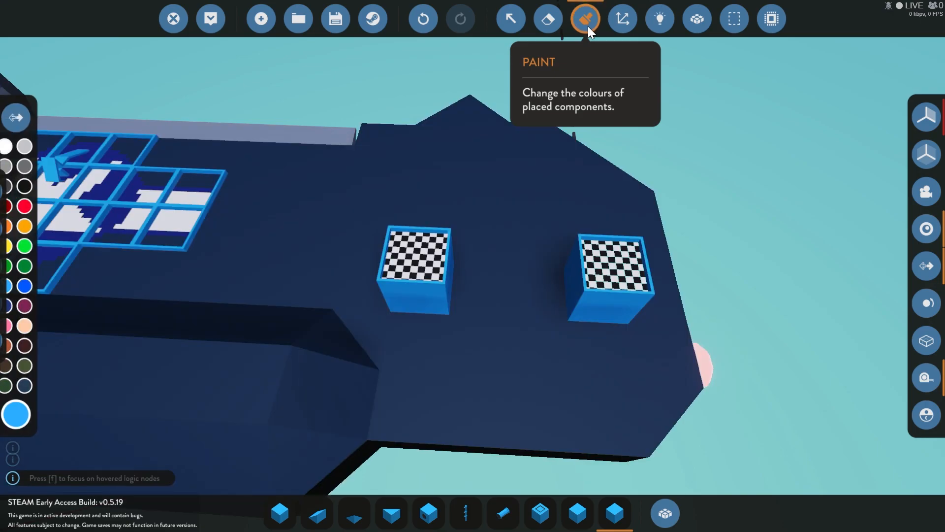
click(32, 187)
click(620, 268)
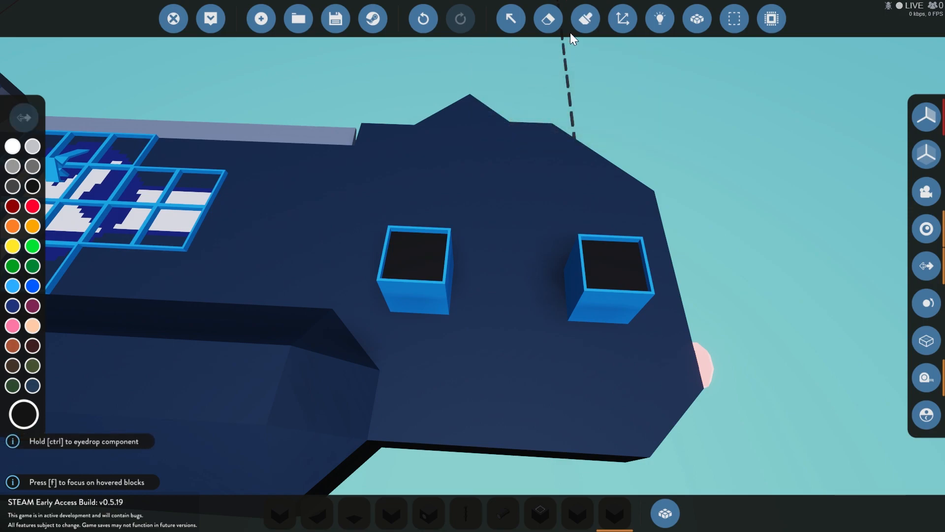
Step: Paint a freehand light blue patch on the paintable indicator's face using the Additive paint mode
click(22, 118)
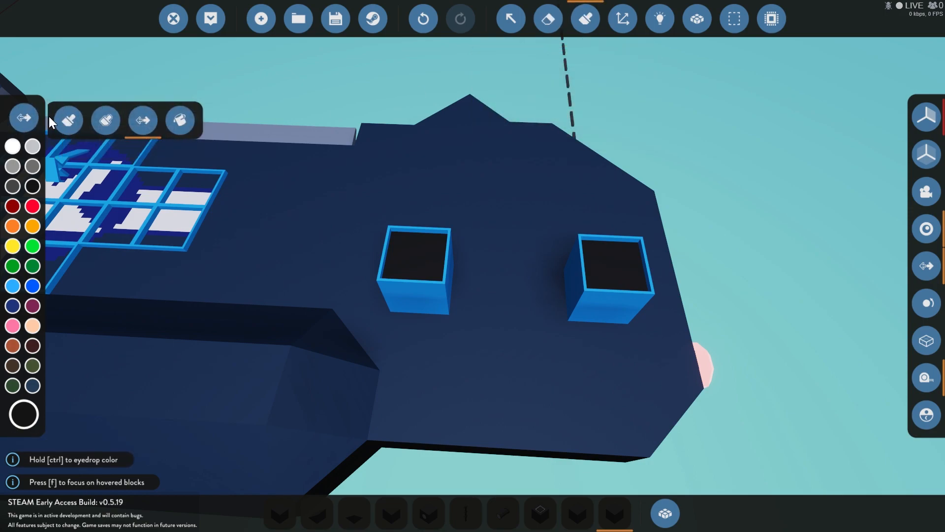
click(110, 122)
click(12, 286)
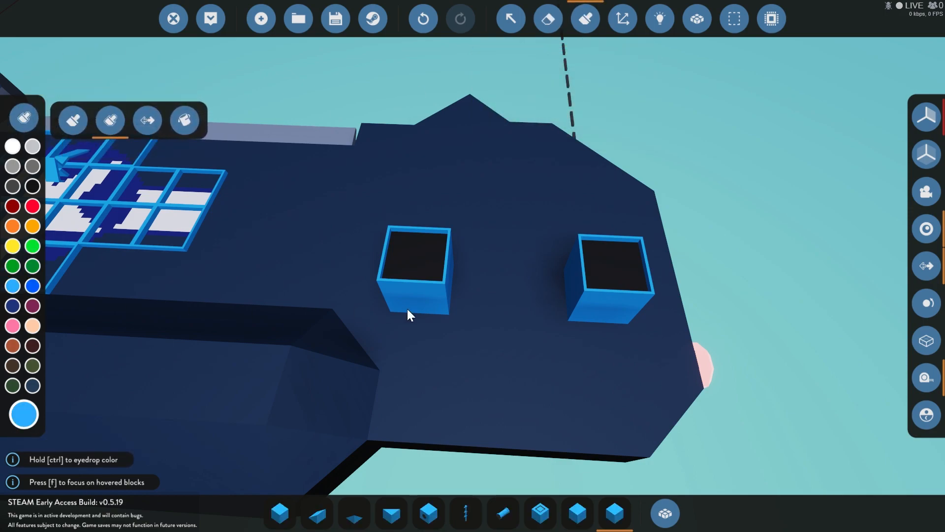
mouse_move(416, 271)
mouse_down()
mouse_move(408, 250)
mouse_move(417, 268)
mouse_move(432, 263)
mouse_move(430, 245)
mouse_up()
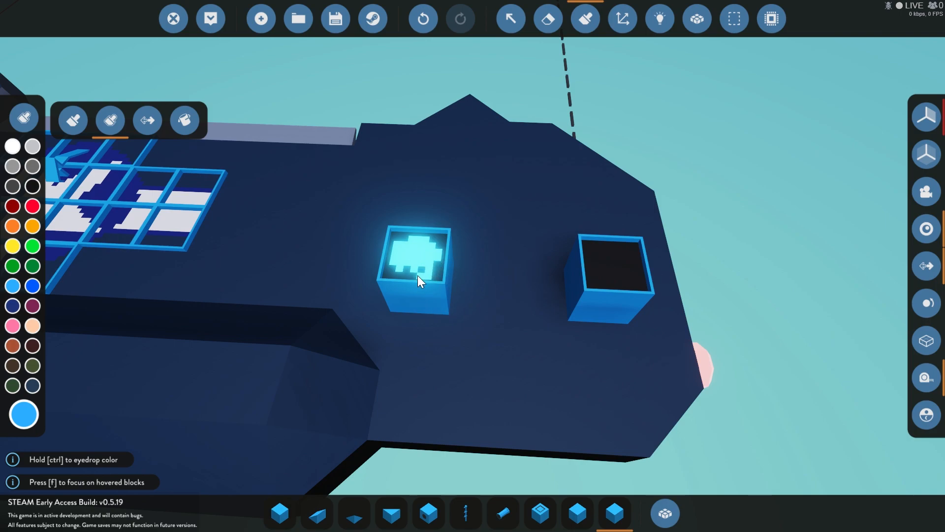
Step: Paint scattered light blue pixels on the paintable sign's black face with the normal, non-additive brush
drag(575, 273, 544, 255)
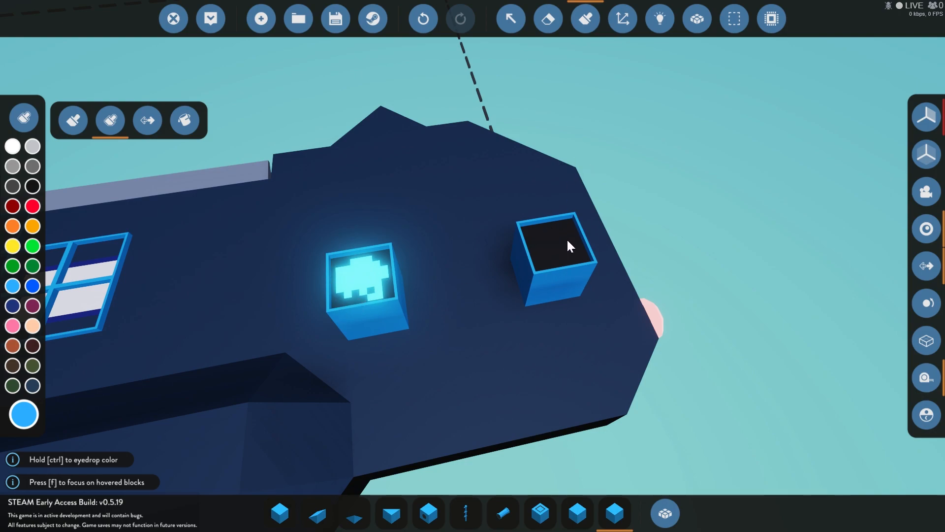
click(70, 122)
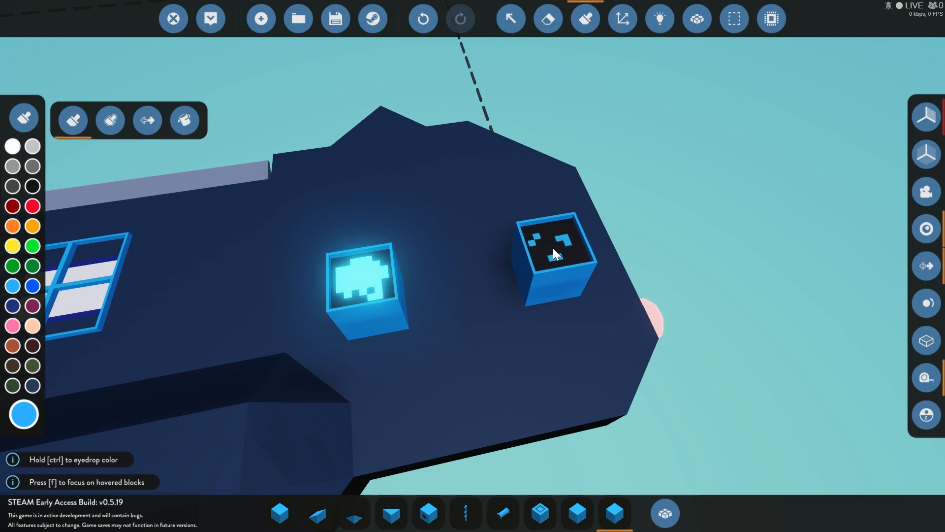
click(572, 236)
click(562, 226)
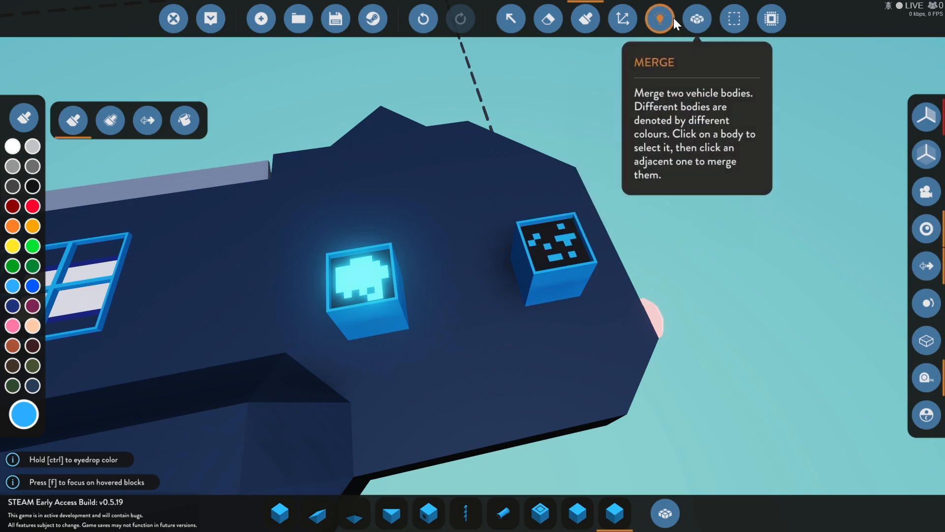
Step: Examine the paintable indicators' backlight logic nodes along the aircraft's fuselage side in the logic view
click(660, 19)
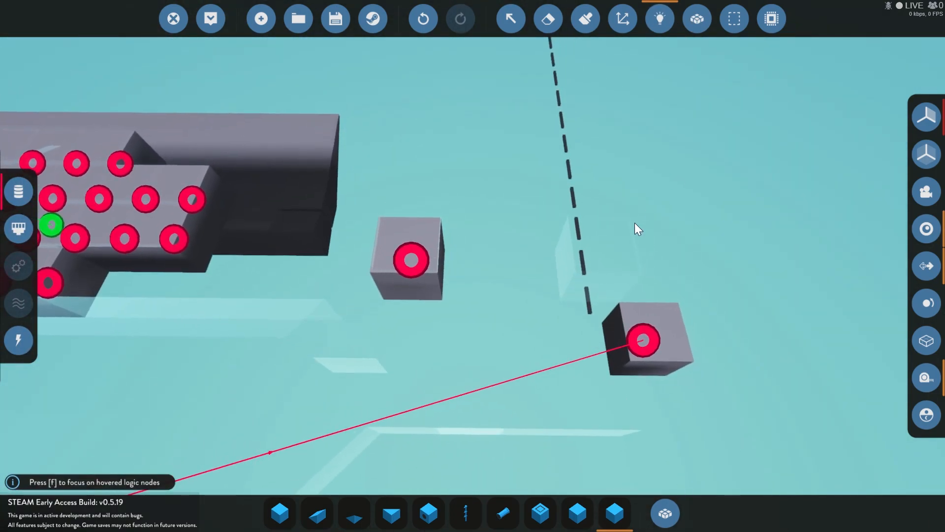
key(space)
key(w)
key(a)
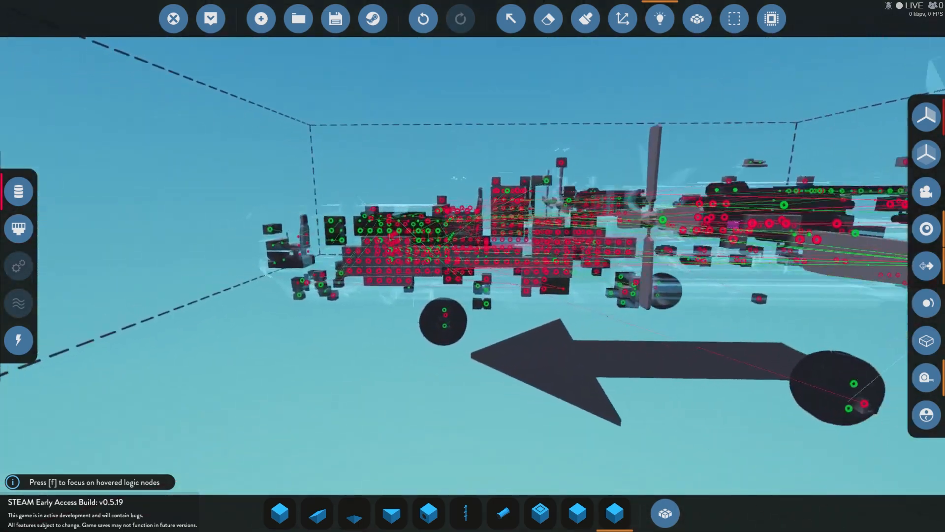
key(space)
key(space)
key(a)
key(space)
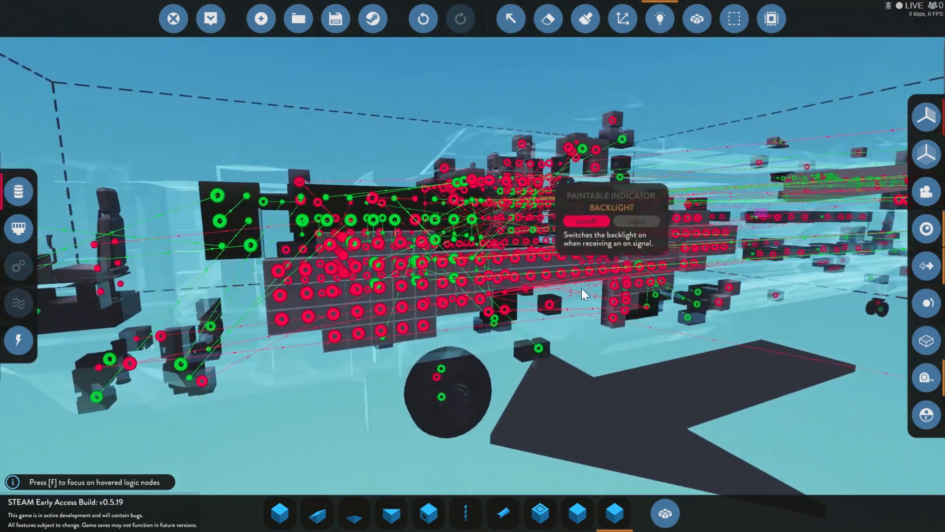
key(0)
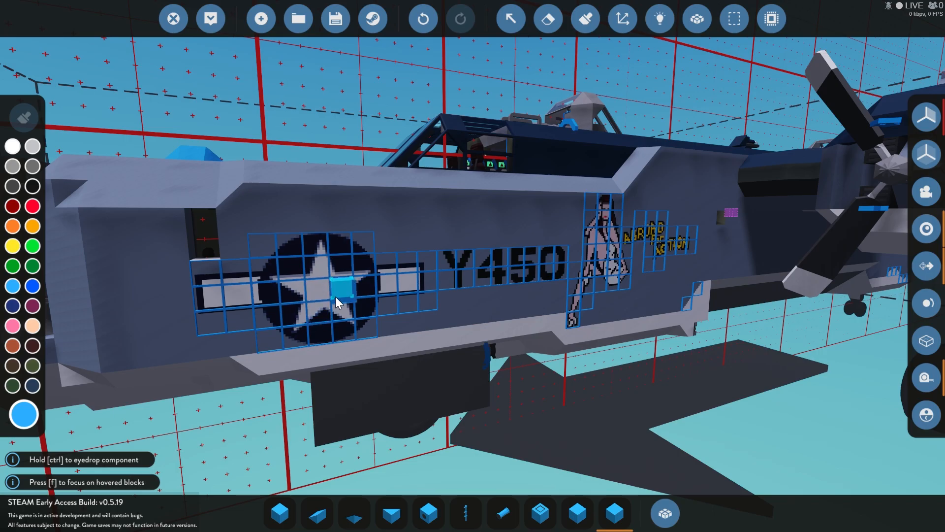
Step: Examine the star insignia and Y450 markings painted on both sides of the fuselage
key(d)
key(a)
key(space)
key(w)
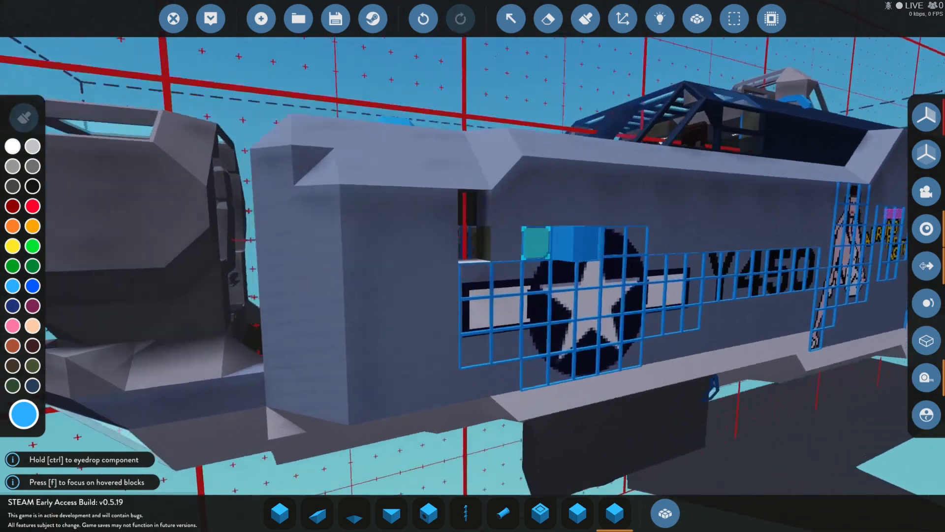
key(a)
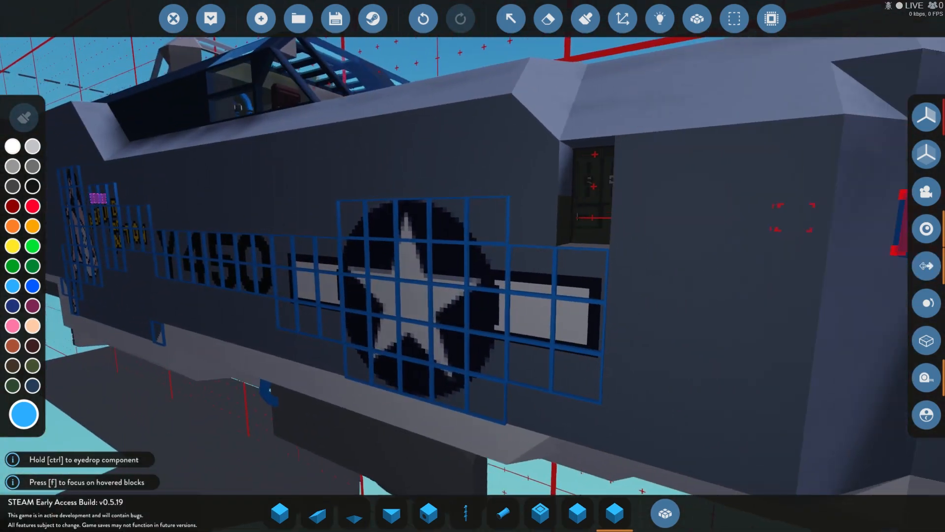
key(w)
key(s)
key(d)
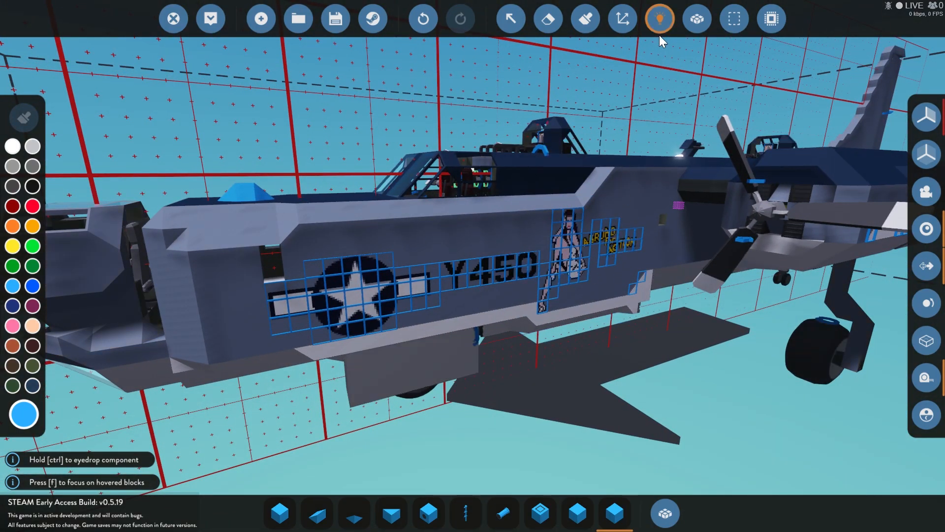
Step: Show the logic view and examine the logic nodes and connections inside the cockpit and forward fuselage
click(660, 18)
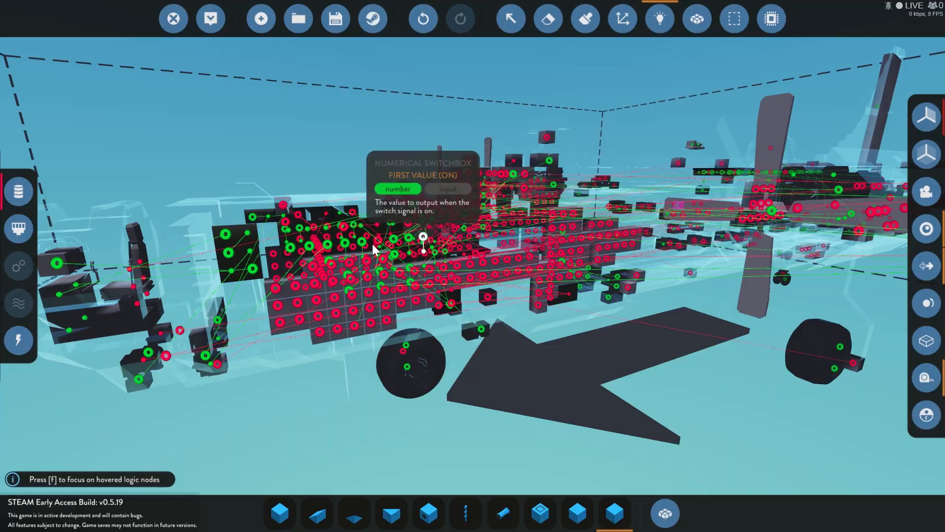
key(w)
key(w)
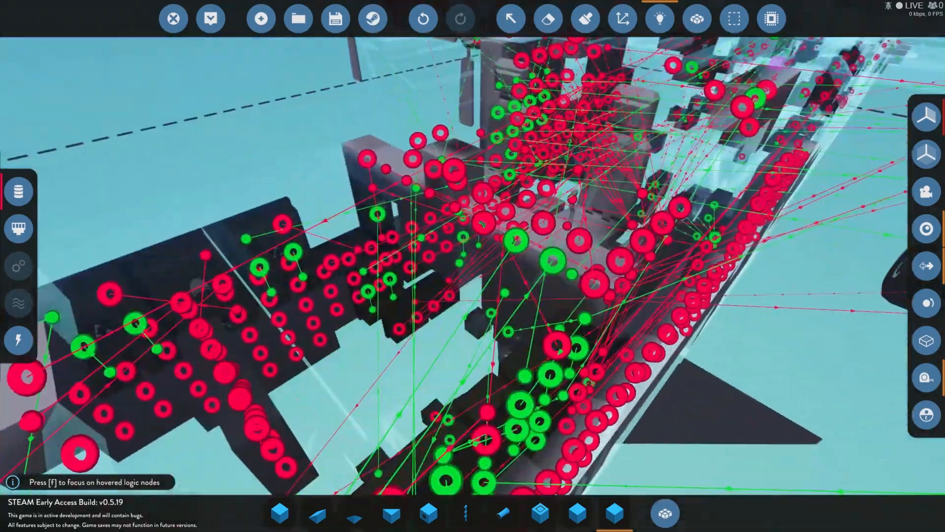
key(d)
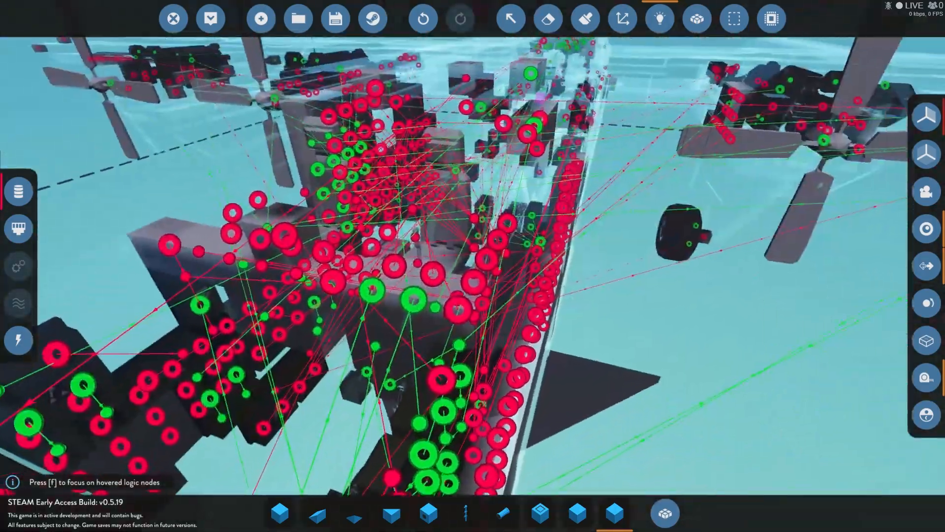
key(s)
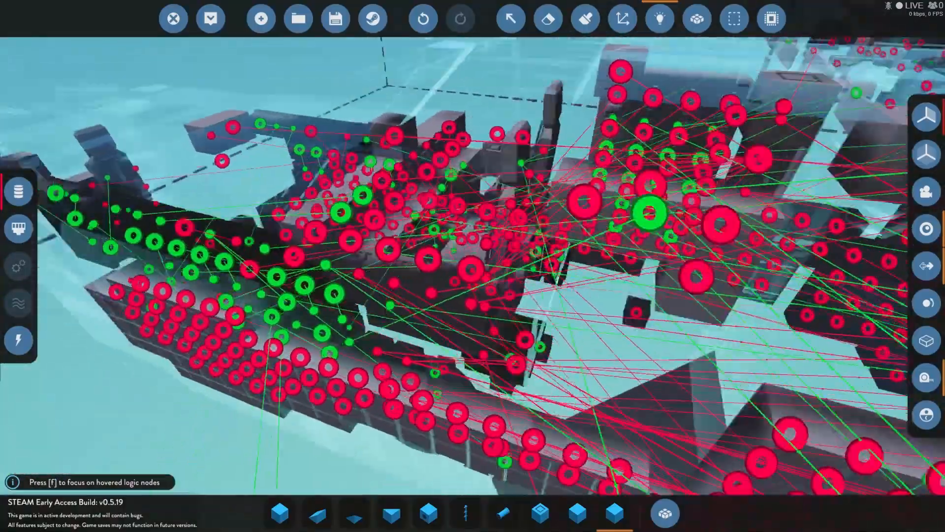
key(w)
key(s)
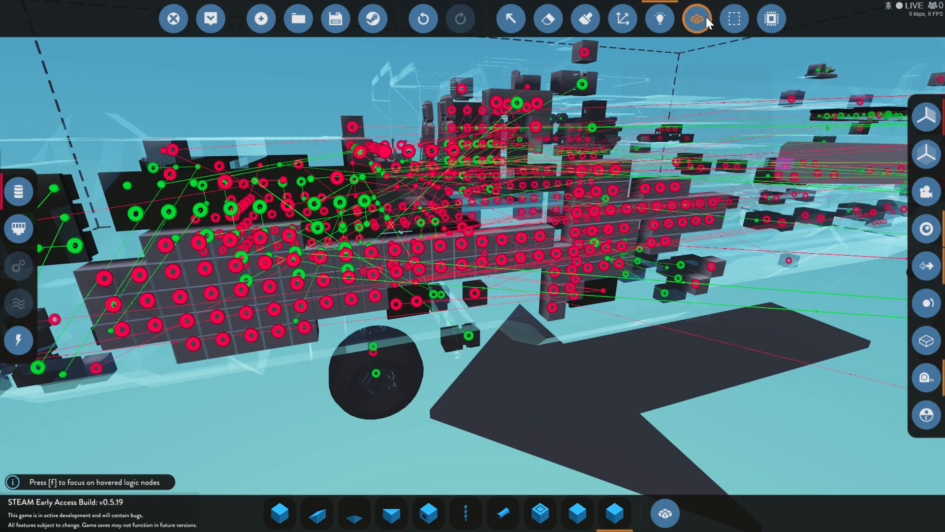
Step: Examine the logic nodes around the engines and out along the wing, and leave the logic view
key(s)
key(a)
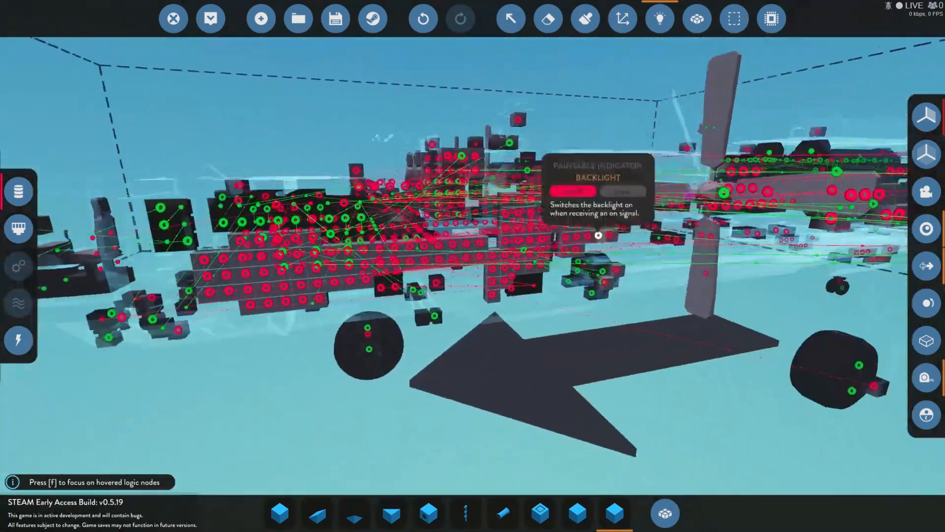
key(d)
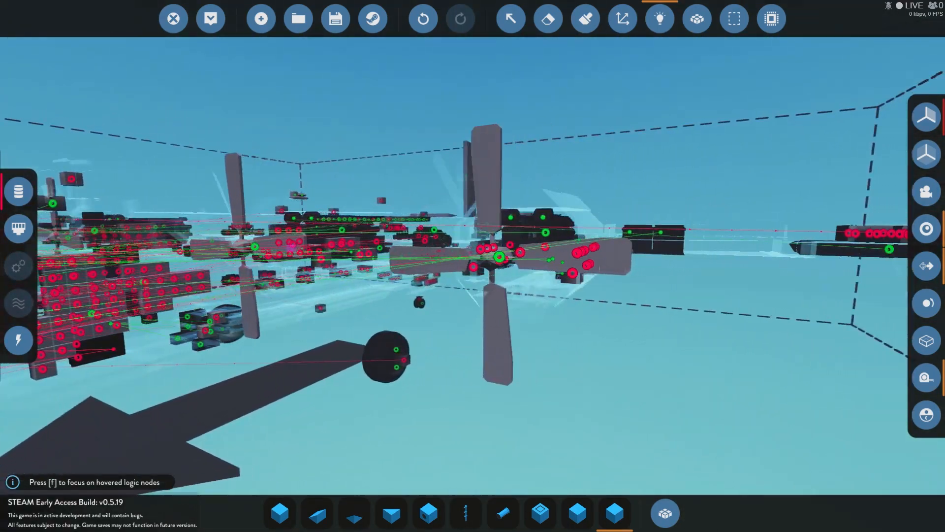
key(s)
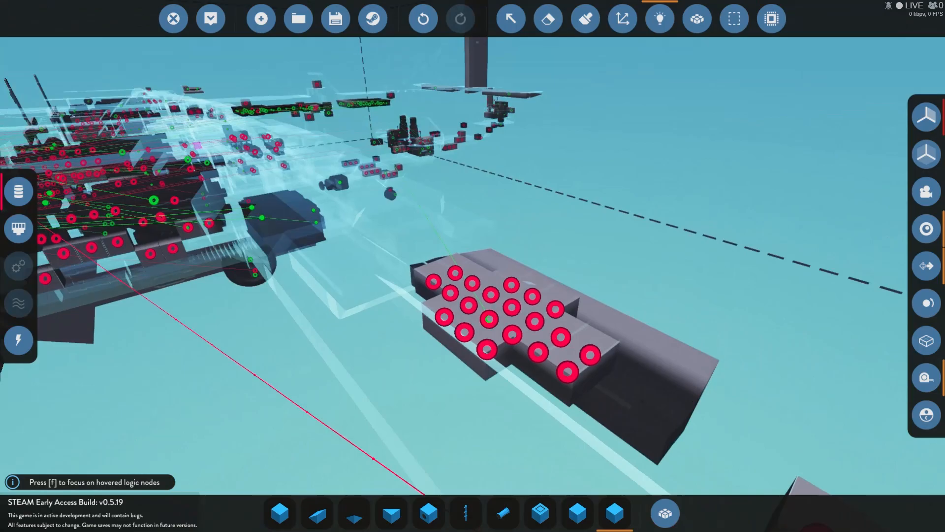
key(w)
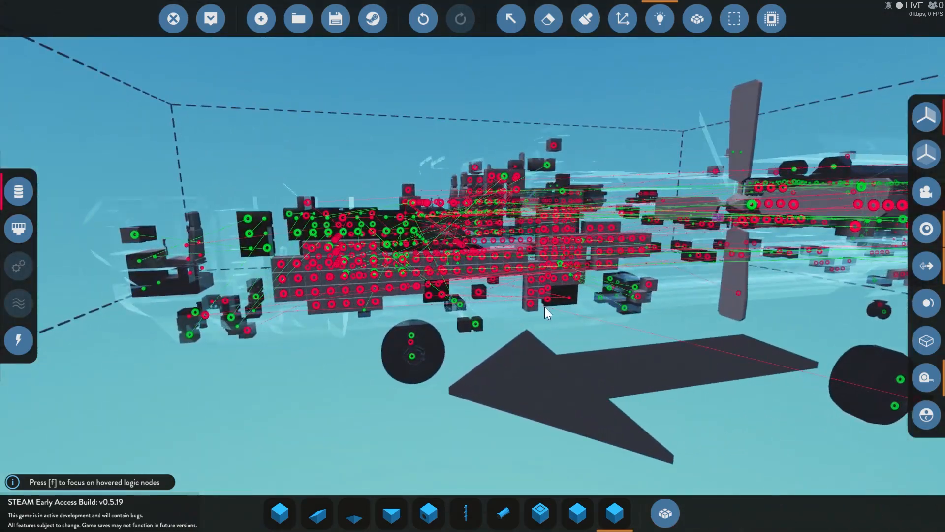
key(w)
key(a)
key(d)
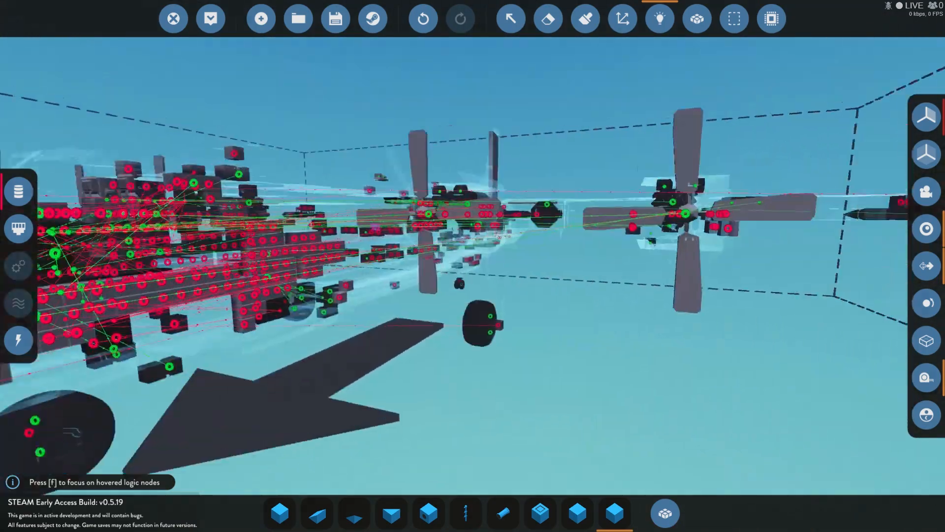
key(w)
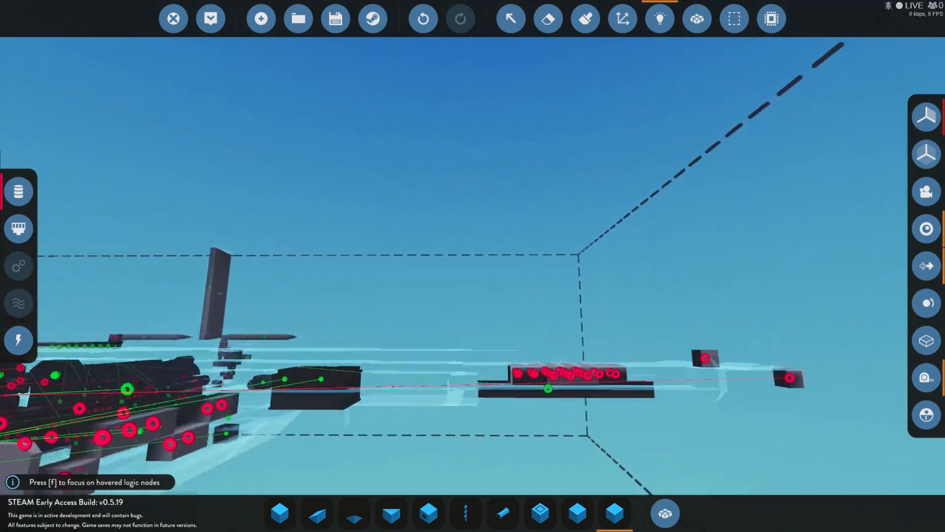
key(s)
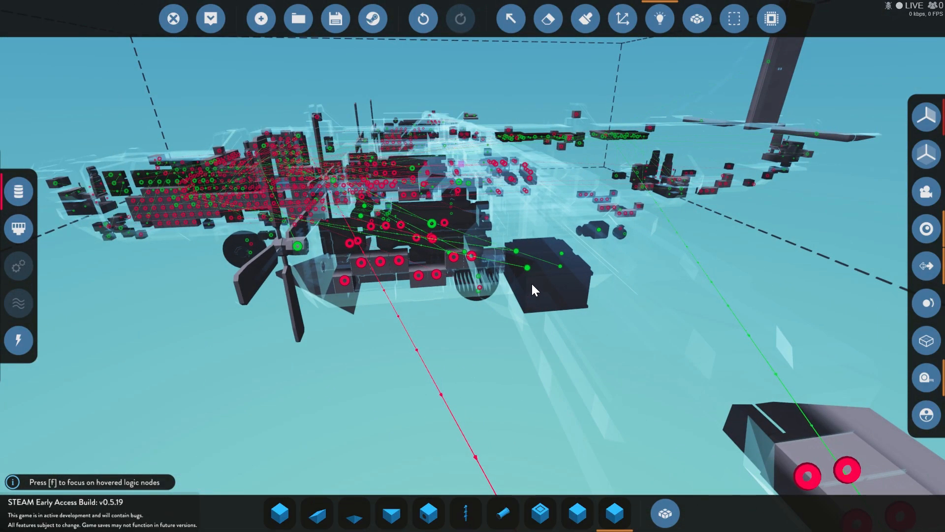
key(w)
key(a)
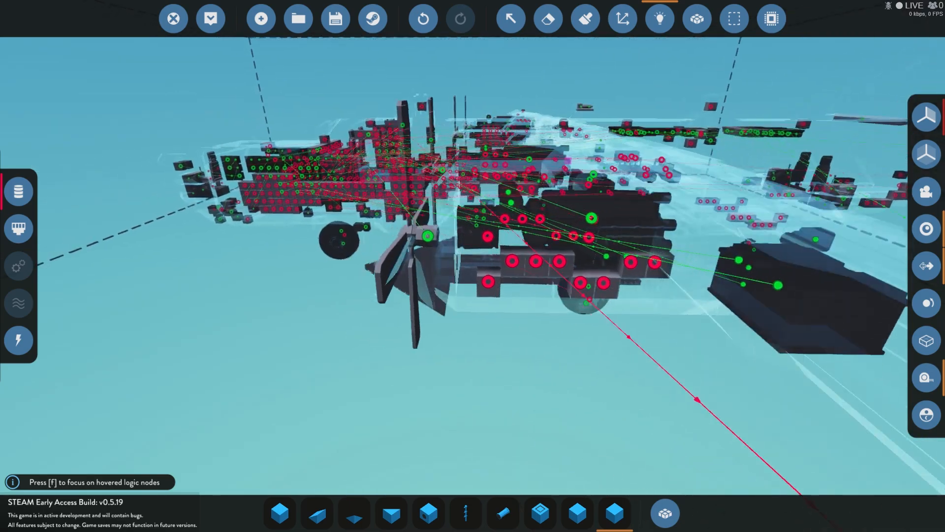
key(w)
key(a)
click(659, 28)
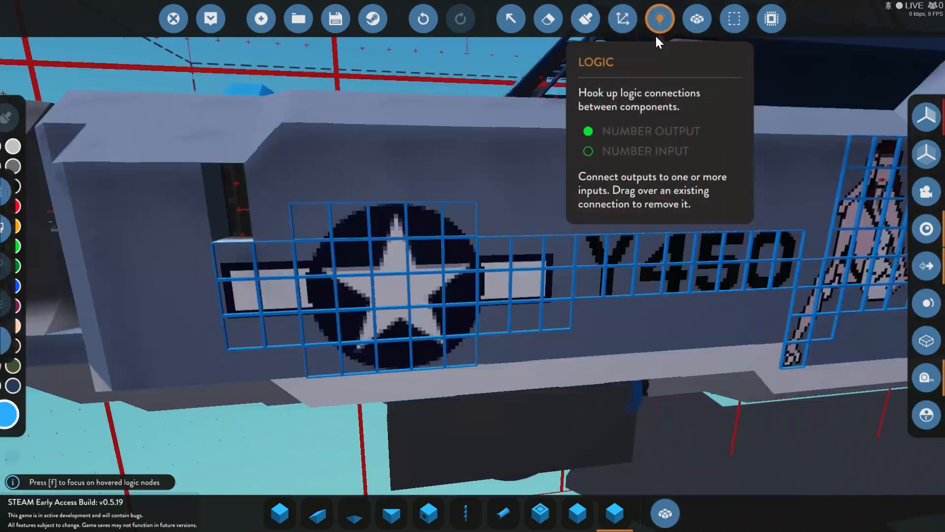
Step: Examine the Y450 lettering, pin-up figure and yellow nose-art text painted on the fuselage side
key(d)
key(d)
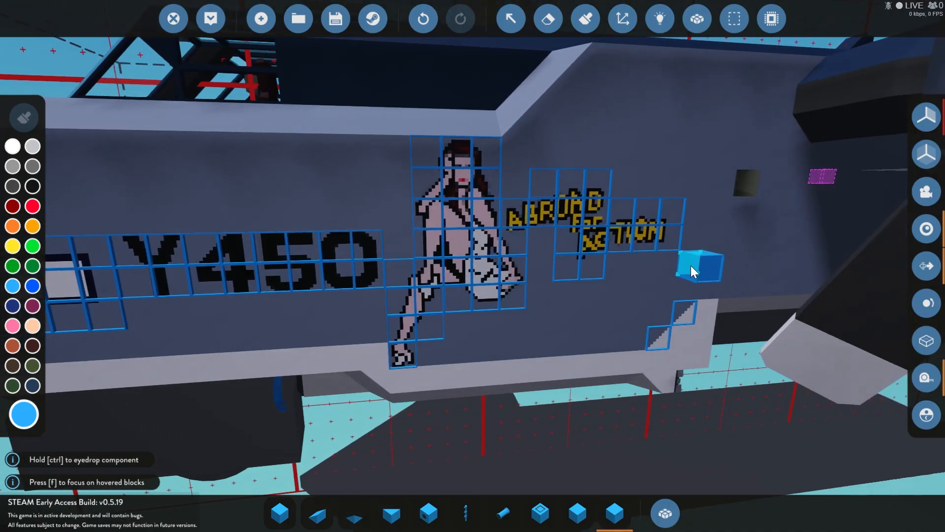
key(w)
key(s)
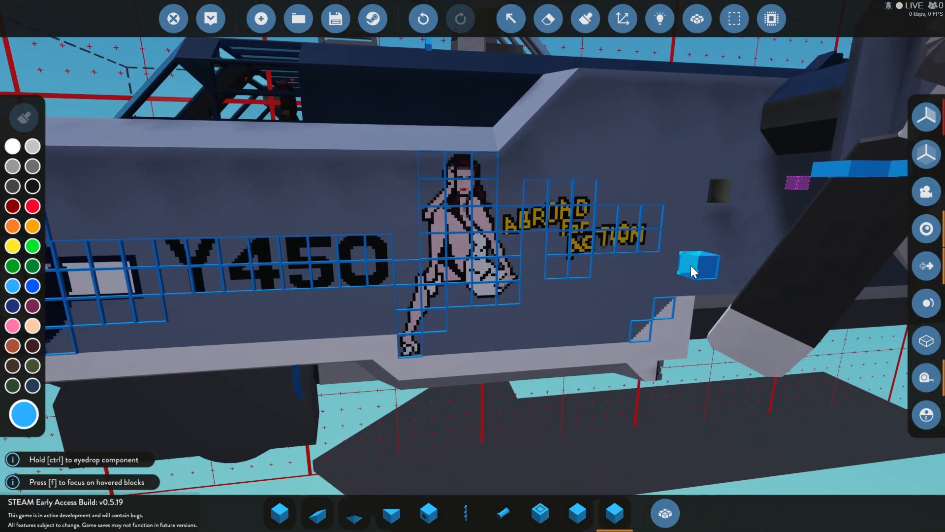
Step: Examine the pin-up and "Abroad for Action" nose art up close and with the whole forward fuselage in view
key(s)
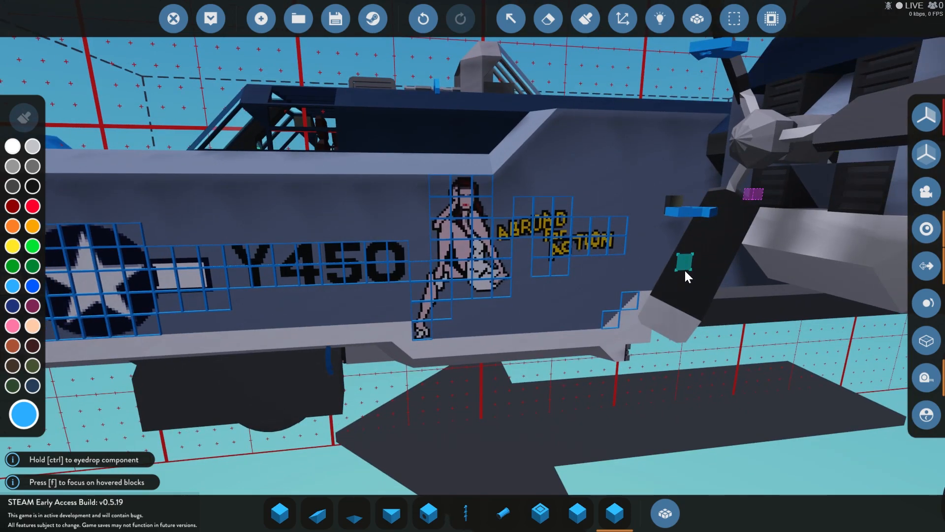
key(w)
key(a)
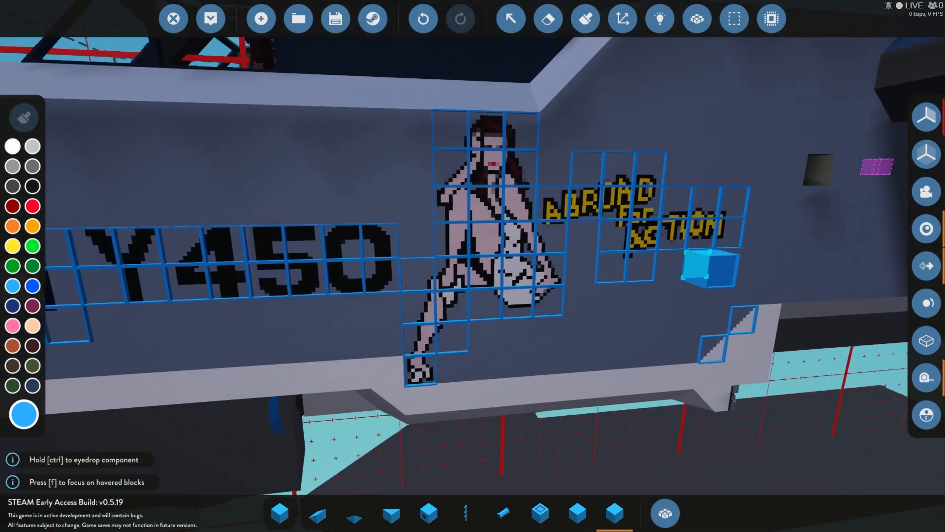
key(d)
key(d)
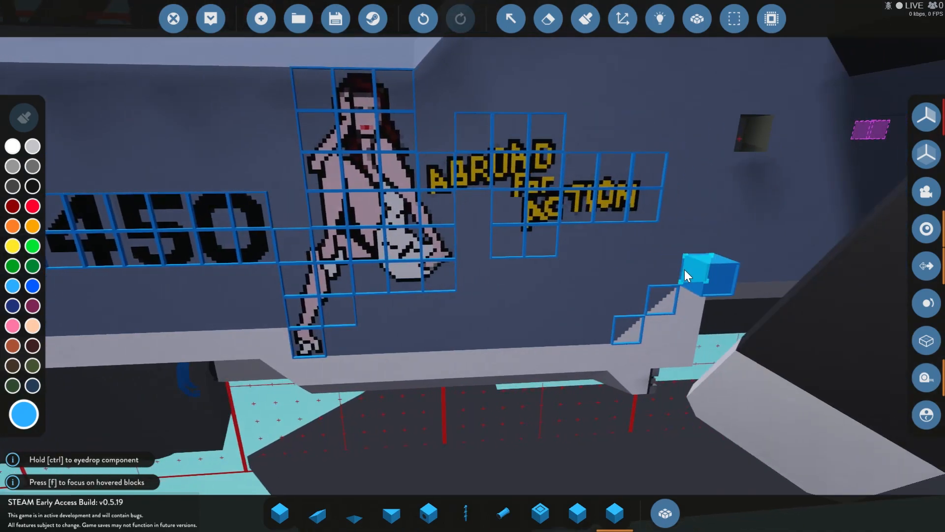
key(s)
key(s)
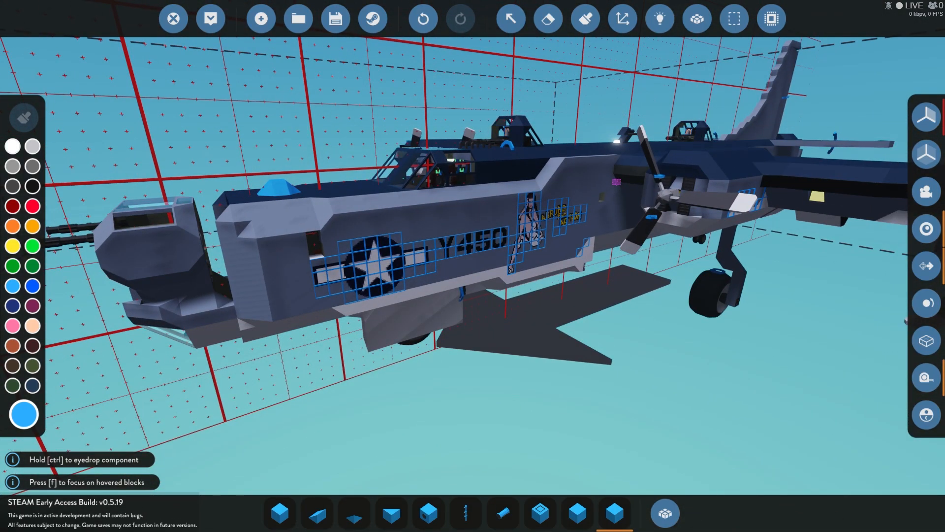
key(d)
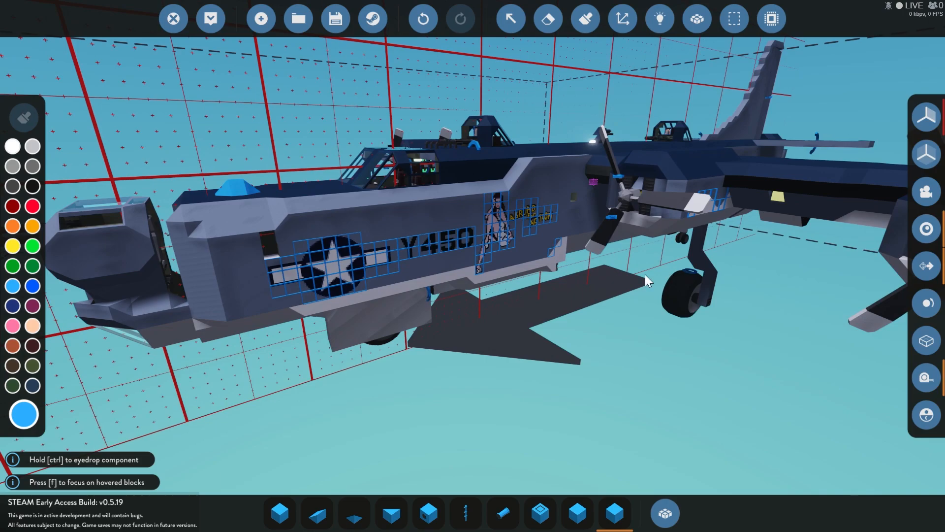
Step: Switch to Photoshop, copy the selected pin-up area of the reference photo as merged, and paste it into noseart_abroadforaction.psd
key(alt+Tab)
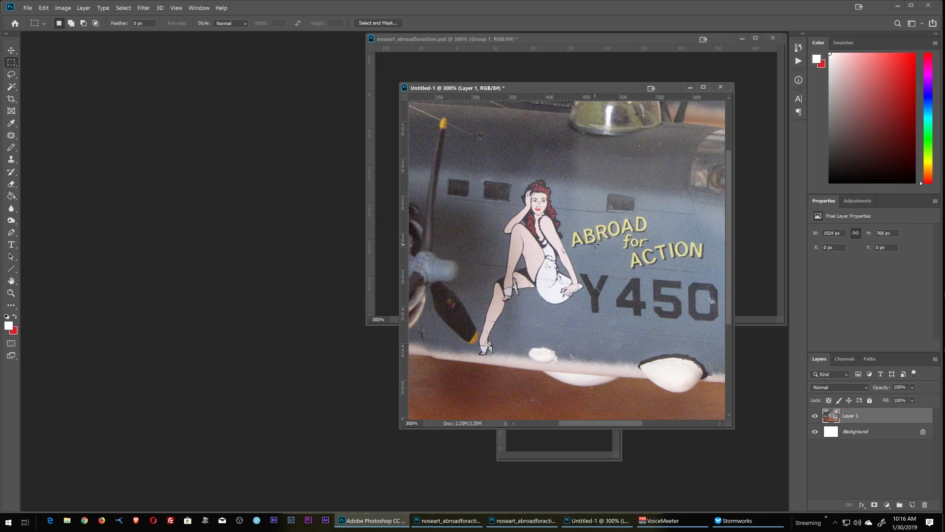
mouse_move(572, 92)
mouse_down()
mouse_move(590, 107)
mouse_move(505, 140)
mouse_move(577, 96)
mouse_up()
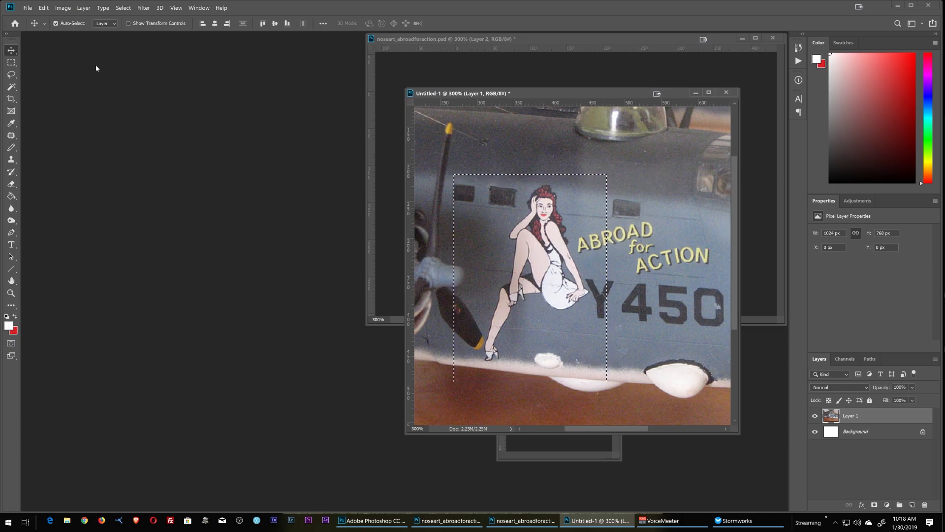
click(44, 8)
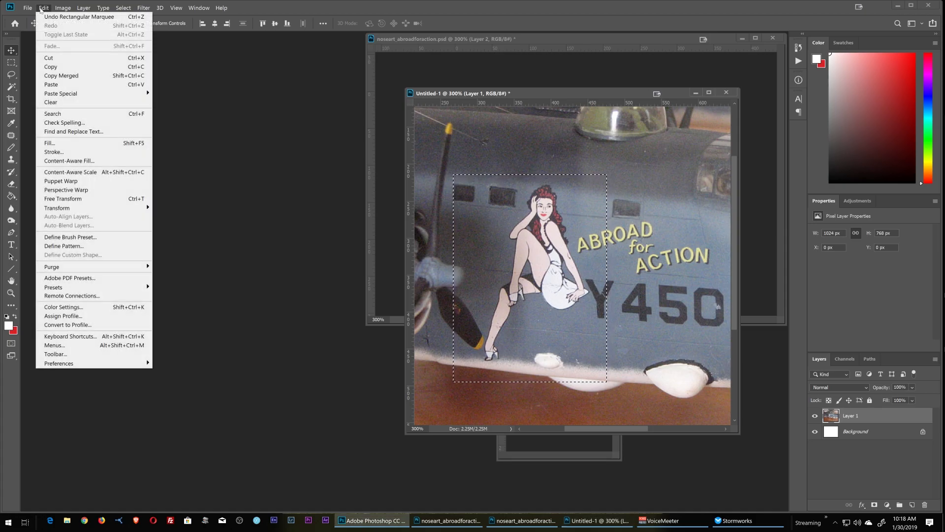
click(60, 75)
click(561, 69)
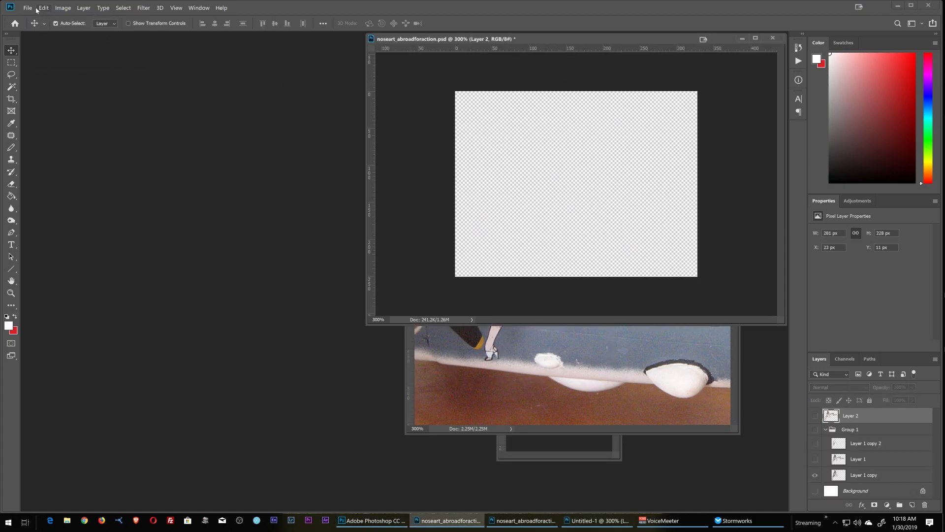
click(44, 8)
click(61, 85)
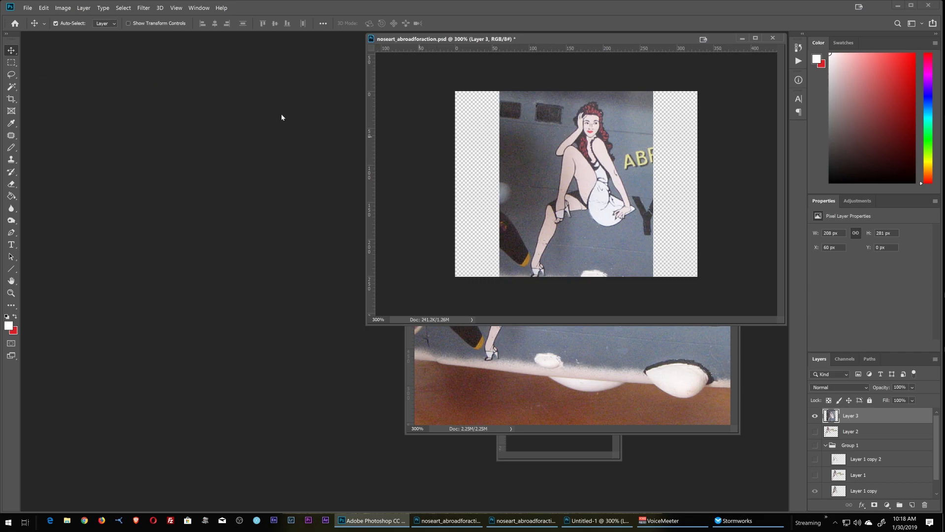
Step: Apply a slight Perspective transform to the pasted pin-up photo layer and reposition it on the canvas
drag(571, 220, 565, 213)
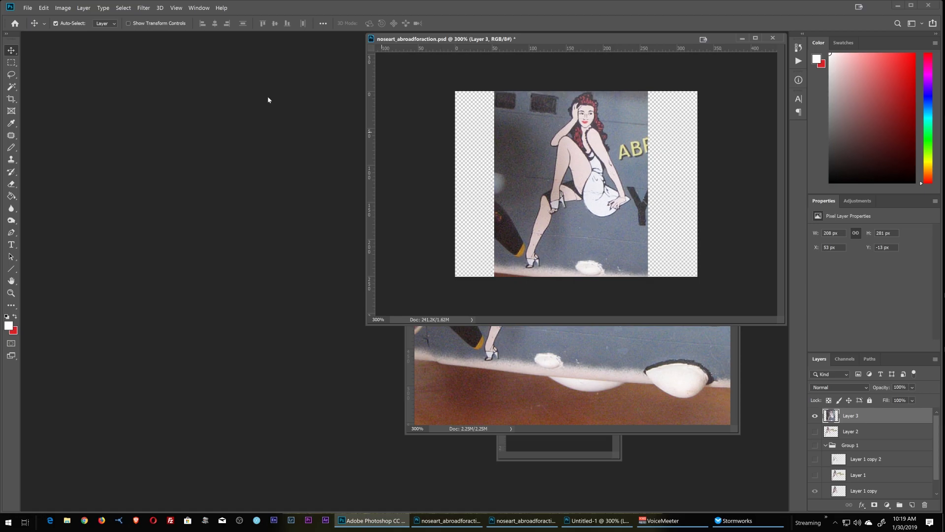
click(44, 8)
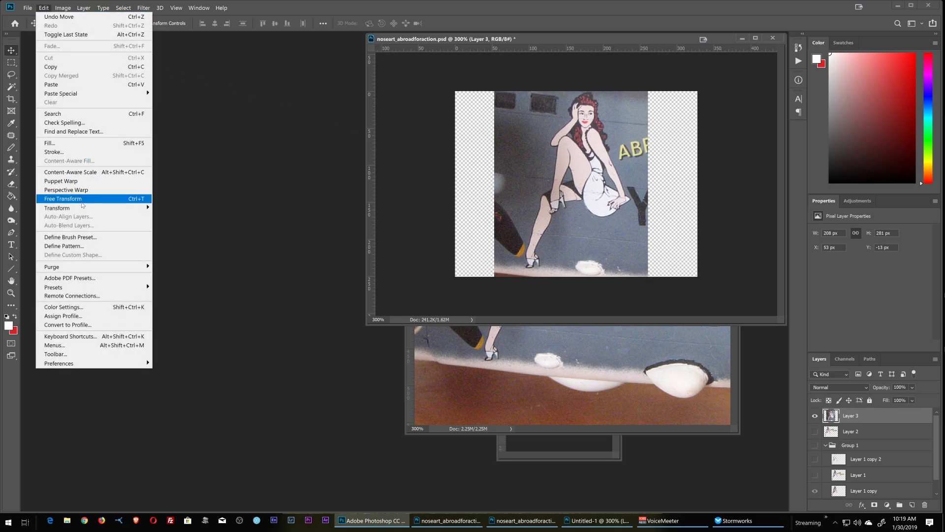
mouse_move(142, 207)
click(174, 255)
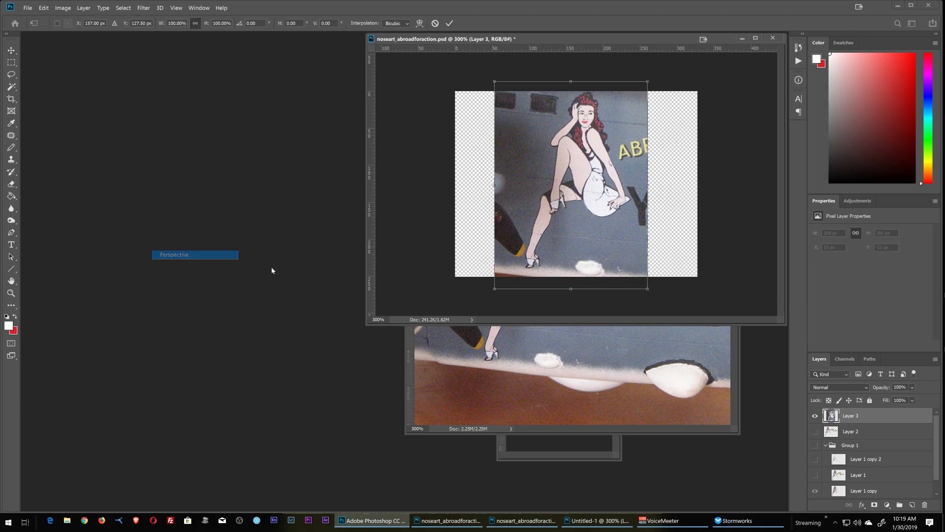
drag(578, 288, 575, 288)
drag(495, 188, 492, 184)
key(Return)
drag(587, 199, 579, 204)
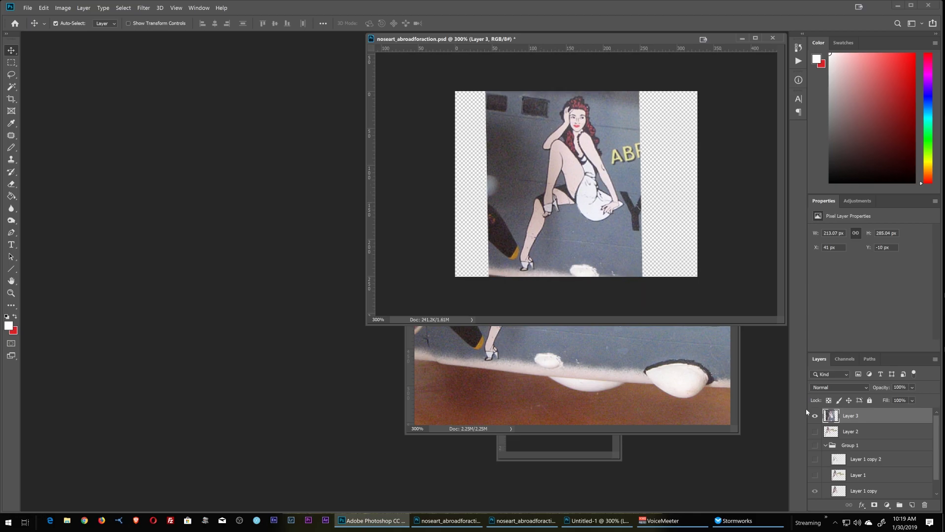
Step: Hide the pasted photo layer and show Layer 1 with the pin-up and "ABROAD for ACTION" lettering
key(Delete)
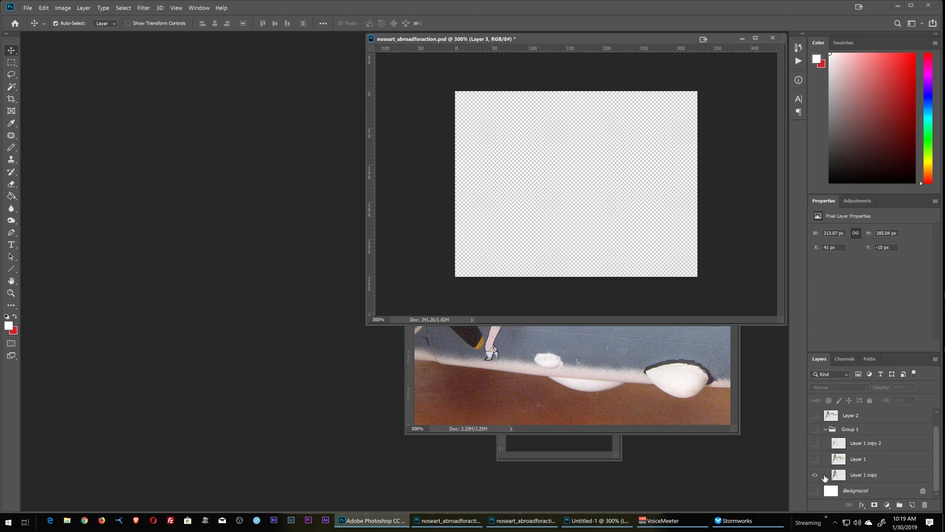
click(816, 460)
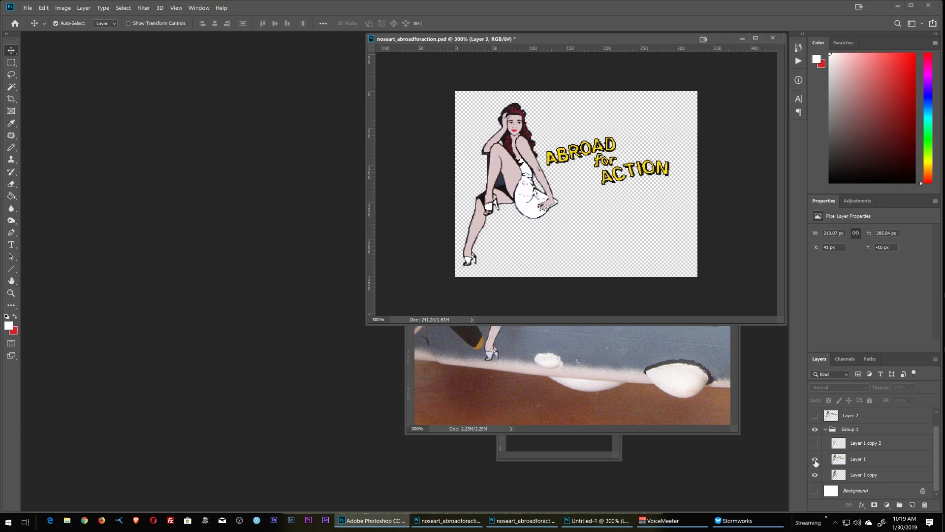
click(815, 460)
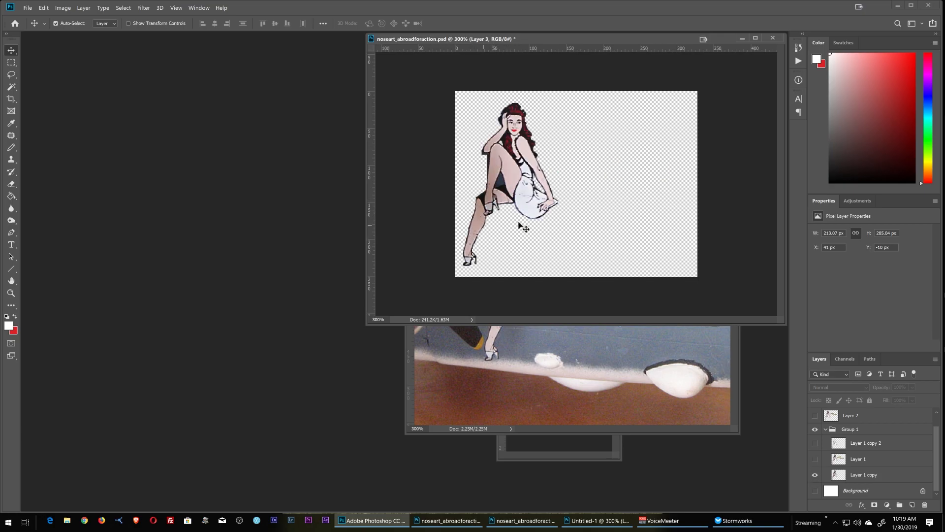
click(815, 459)
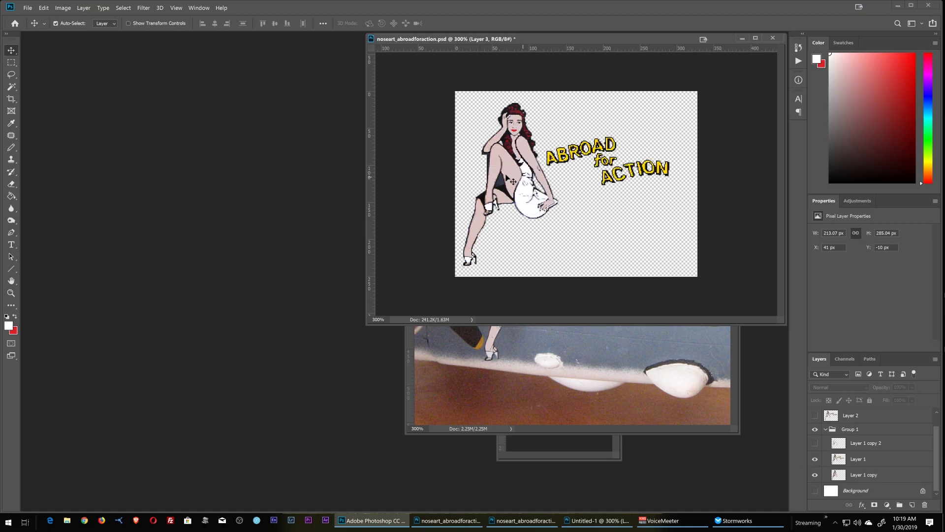
Step: Show Layer 1 copy 2 and Layer 2, and hide Group 1
click(815, 445)
click(815, 416)
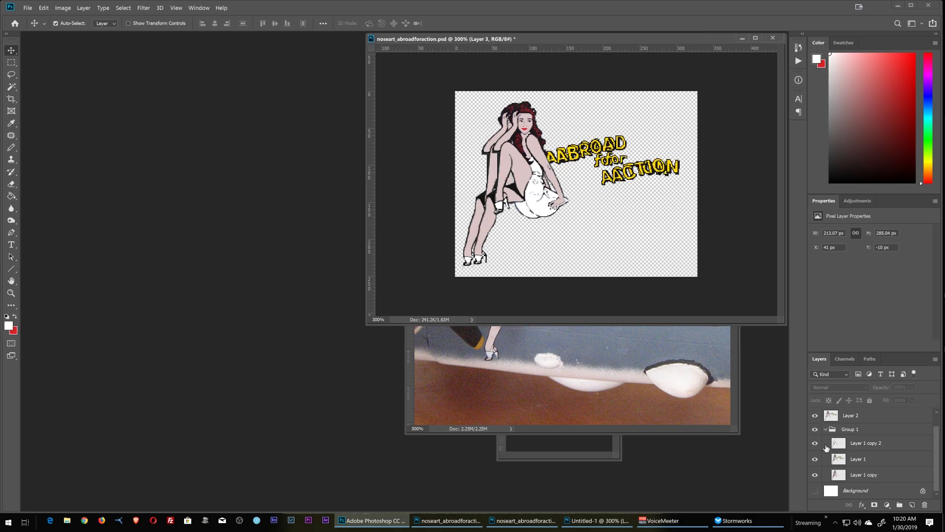
click(816, 430)
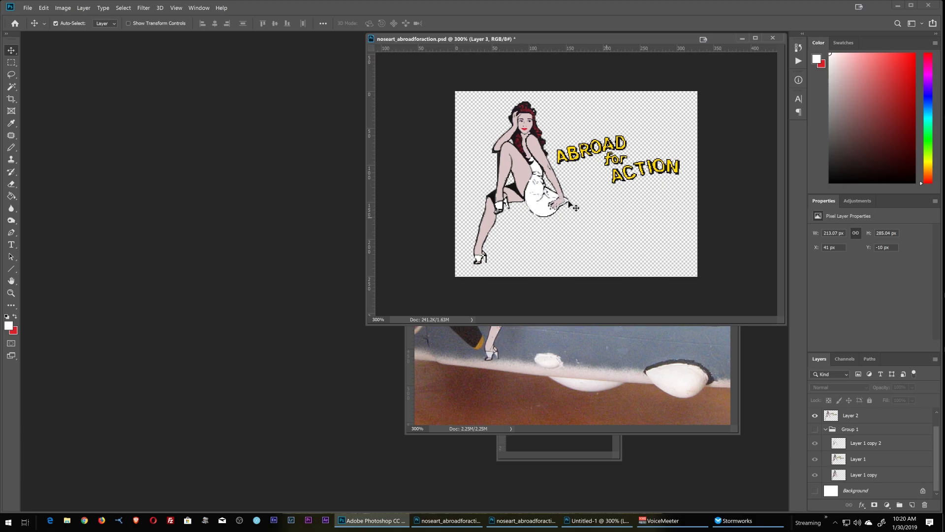
Step: Examine the pixel outlines of the pin-up figure and yellow lettering at 800% zoom
click(10, 292)
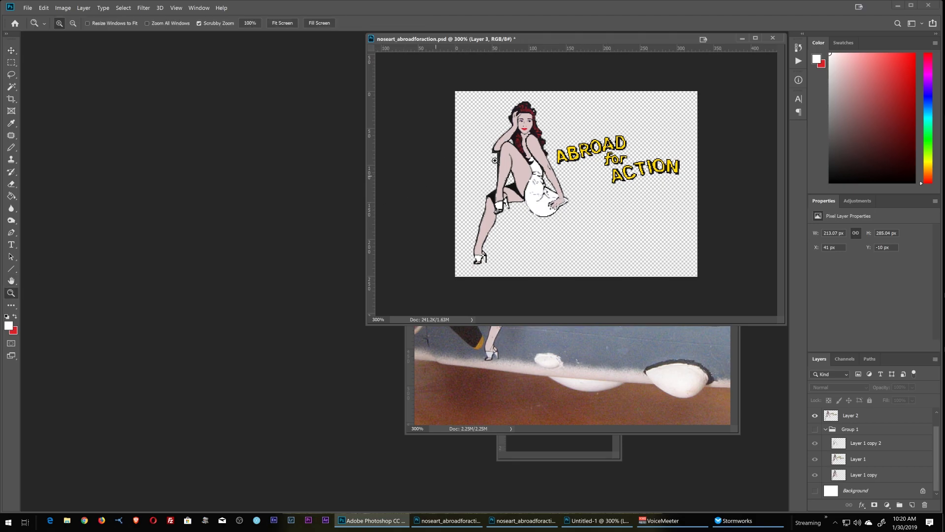
click(515, 137)
click(520, 126)
click(519, 126)
click(520, 126)
click(520, 126)
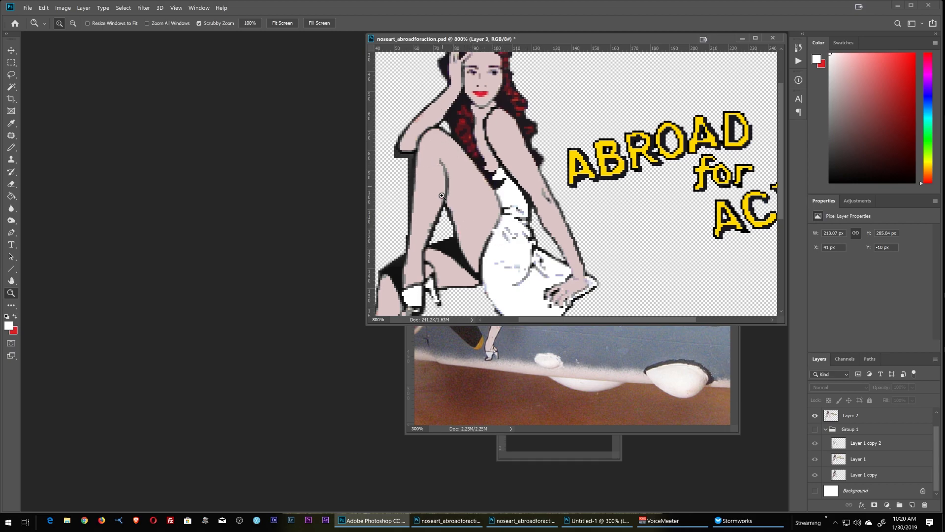
scroll(575, 199, up, 2)
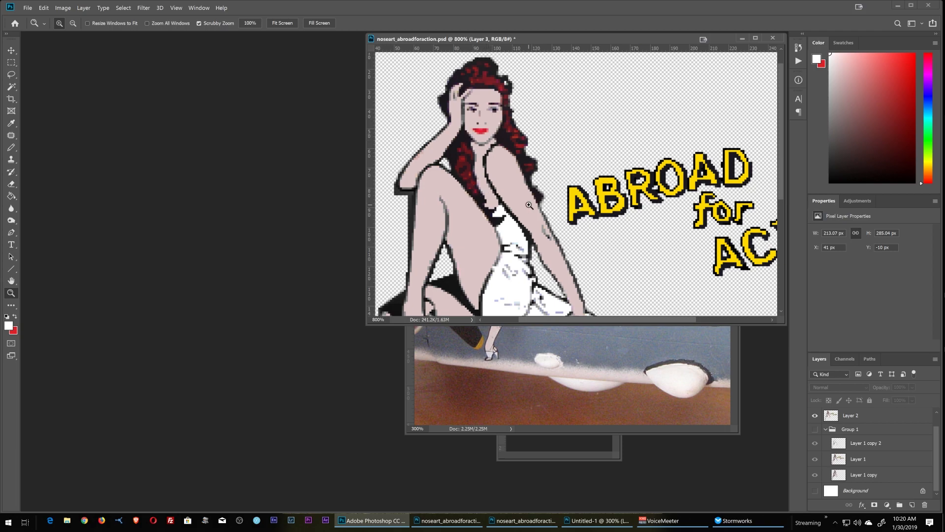
Step: Switch to Stormworks and examine the bare fuselage side between the Y450 lettering and the engine
key(alt+Tab)
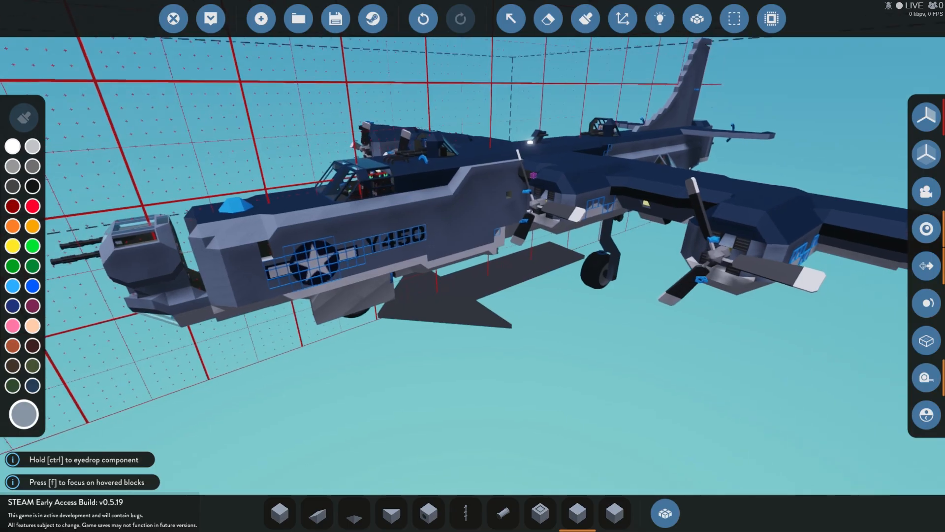
key(w)
key(s)
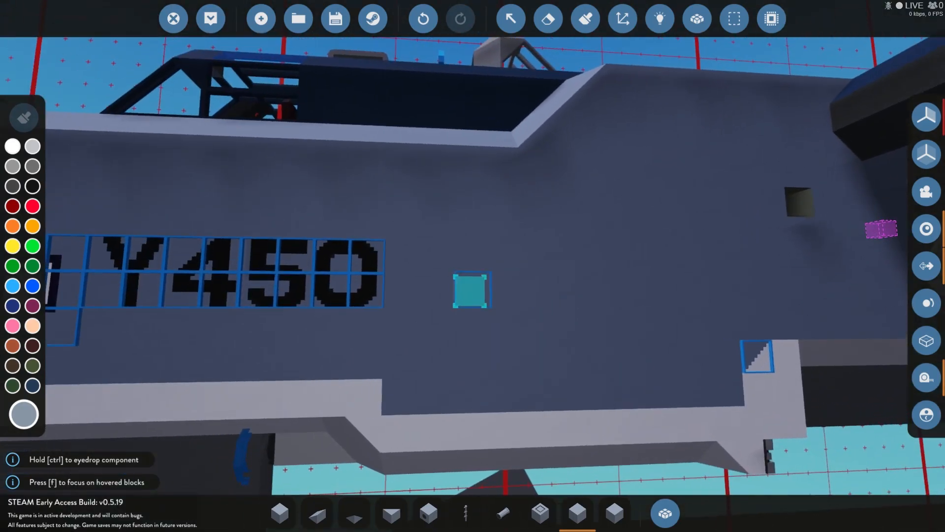
key(w)
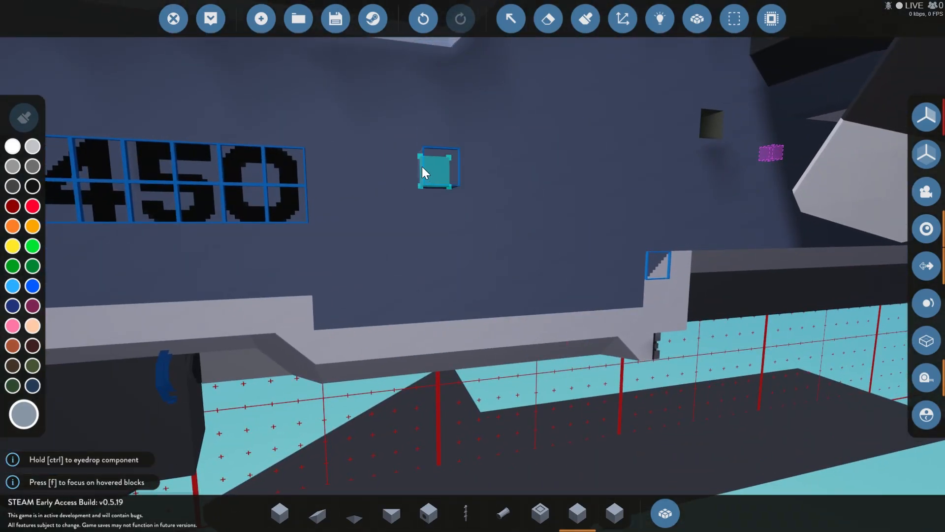
right_click(522, 164)
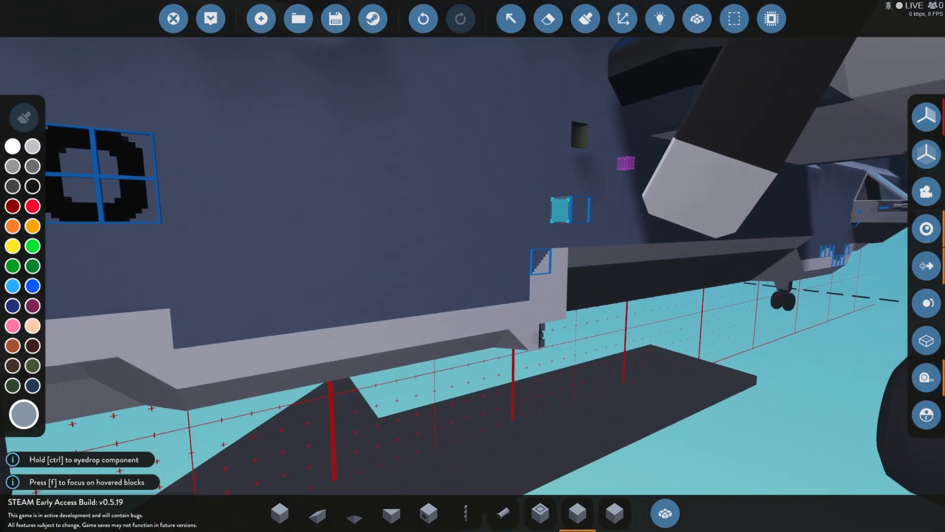
key(d)
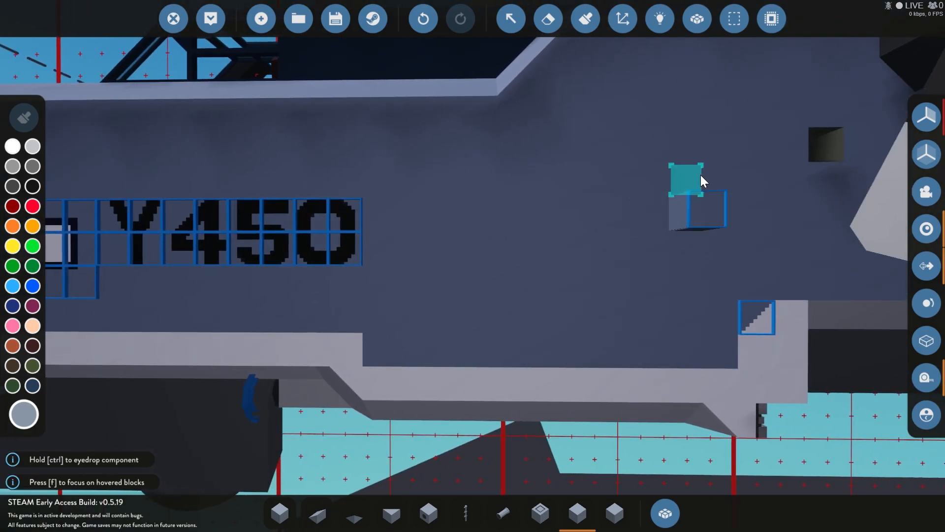
right_click(646, 187)
key(a)
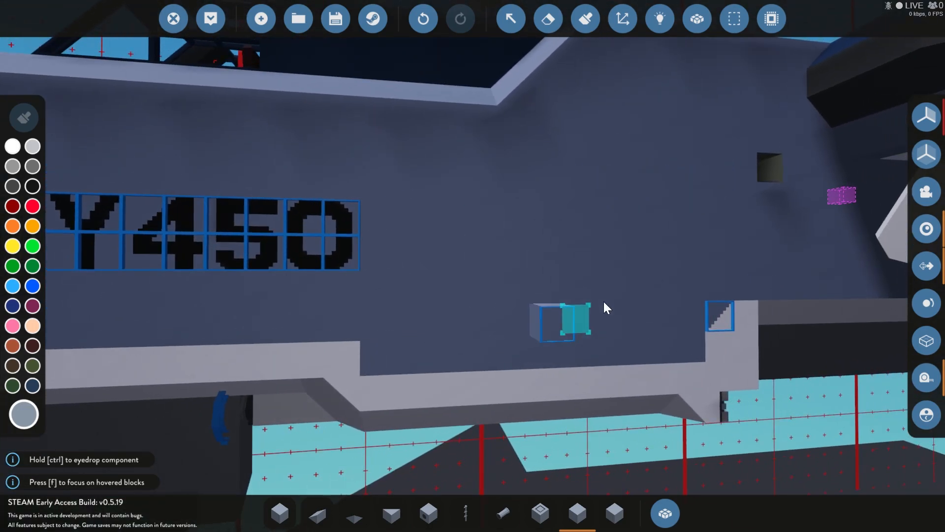
key(d)
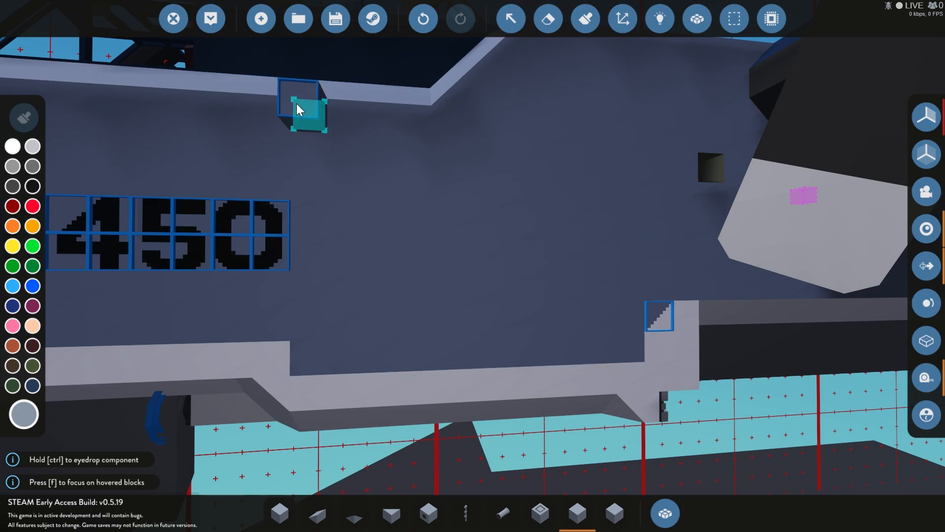
Step: Place a vertical column of eight paintable signs down the fuselage side at the end of the Y450 lettering
click(296, 104)
click(292, 146)
click(301, 178)
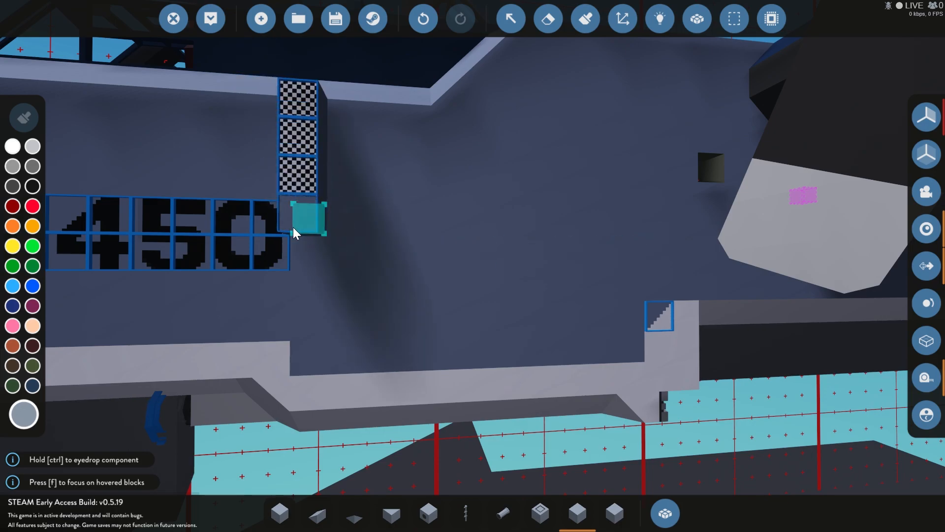
click(295, 220)
click(297, 266)
click(295, 284)
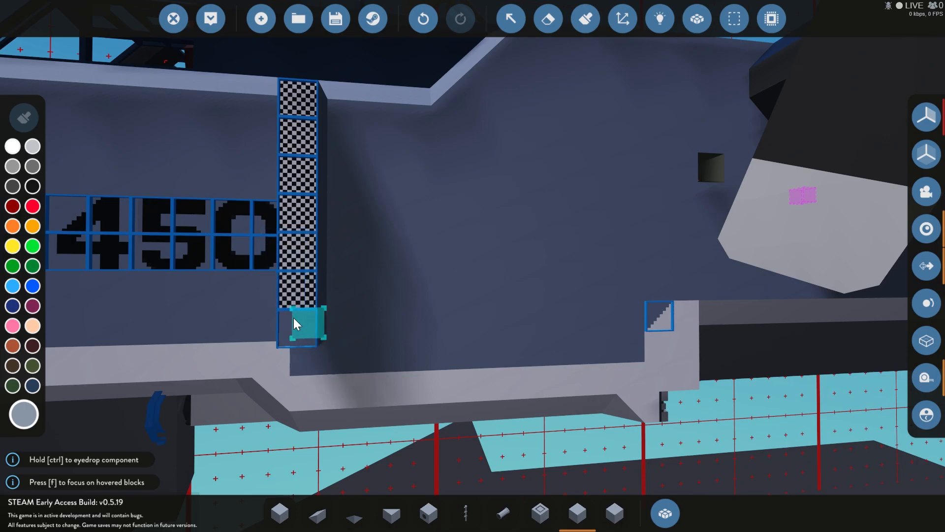
click(304, 345)
click(306, 360)
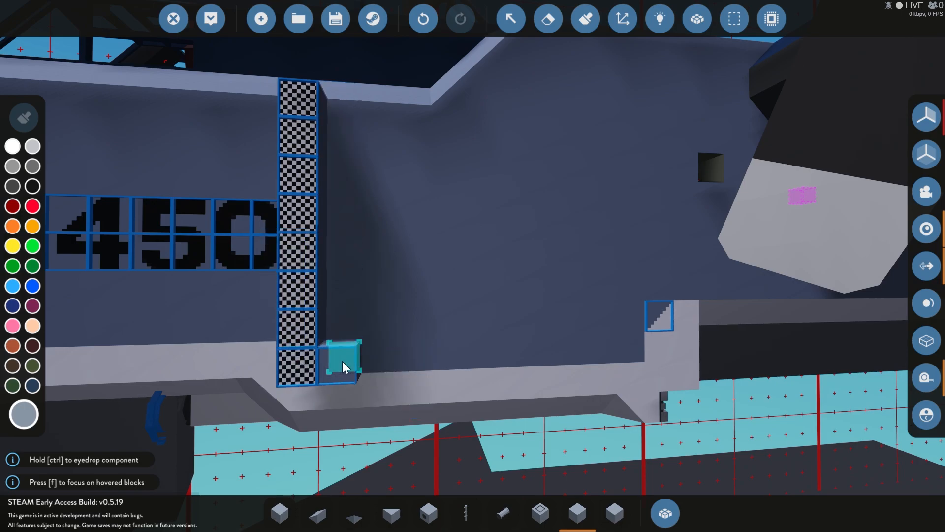
click(304, 81)
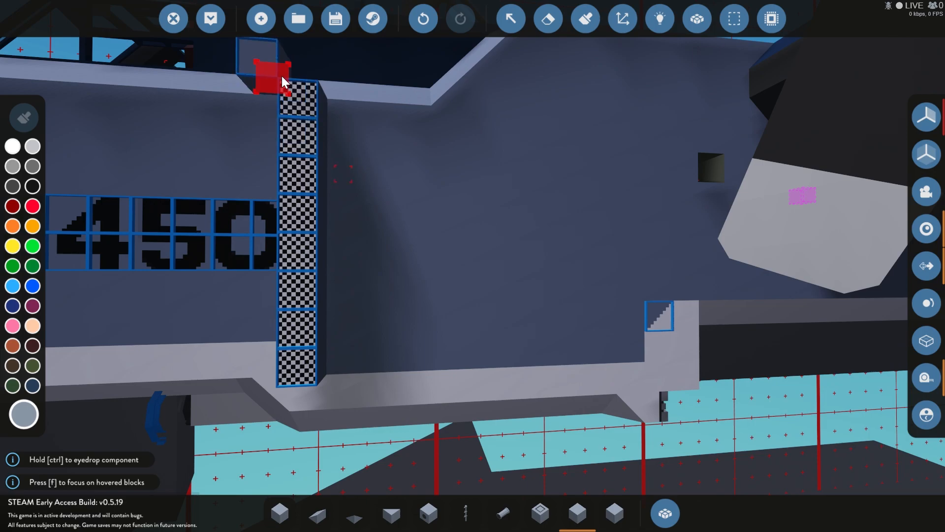
click(292, 94)
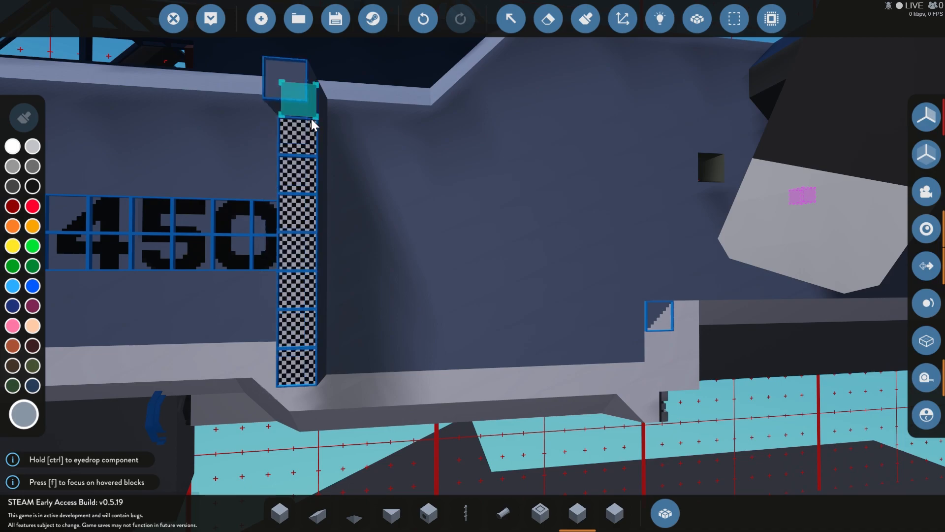
Step: Examine the height of the eight-sign column and the free fuselage area between it and the engine
click(290, 363)
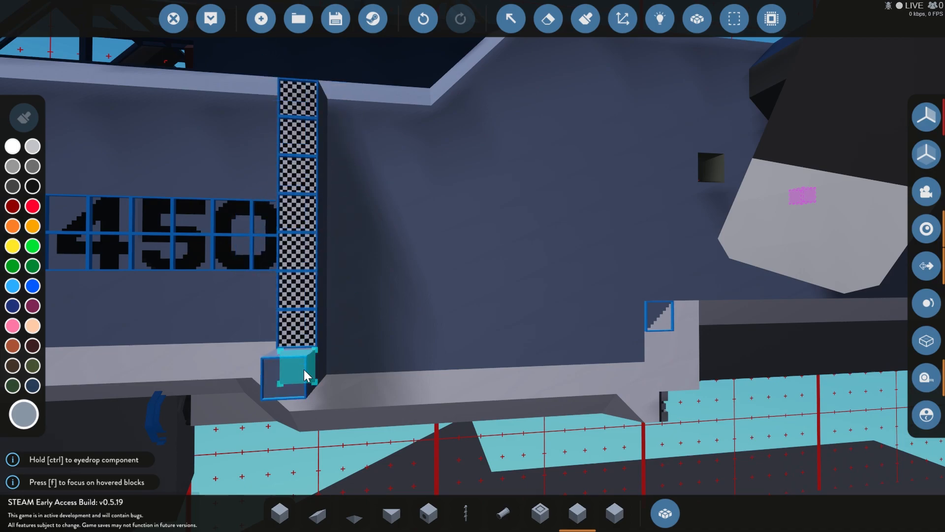
click(320, 336)
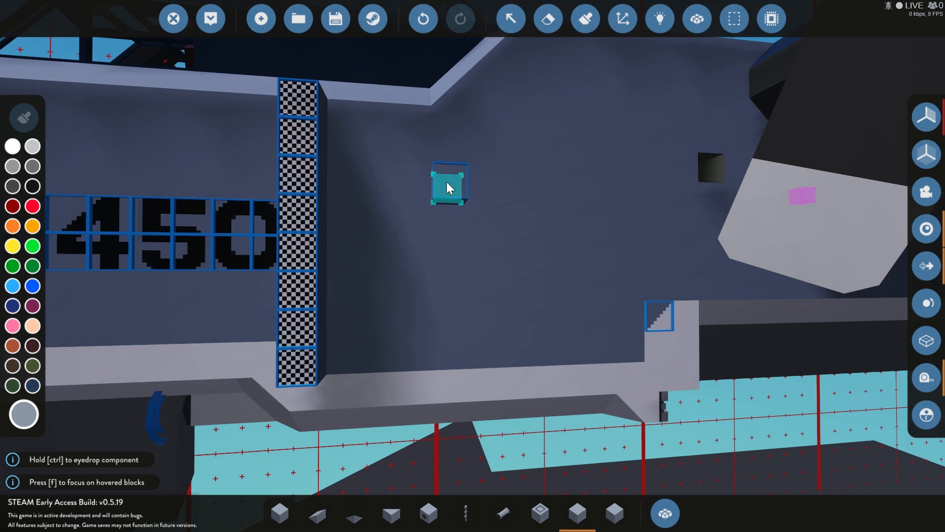
right_click(447, 182)
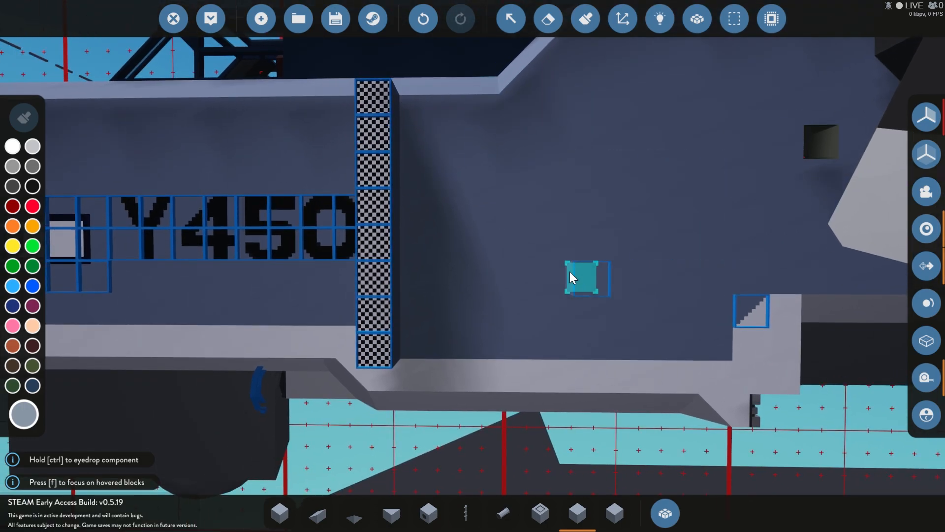
key(d)
key(a)
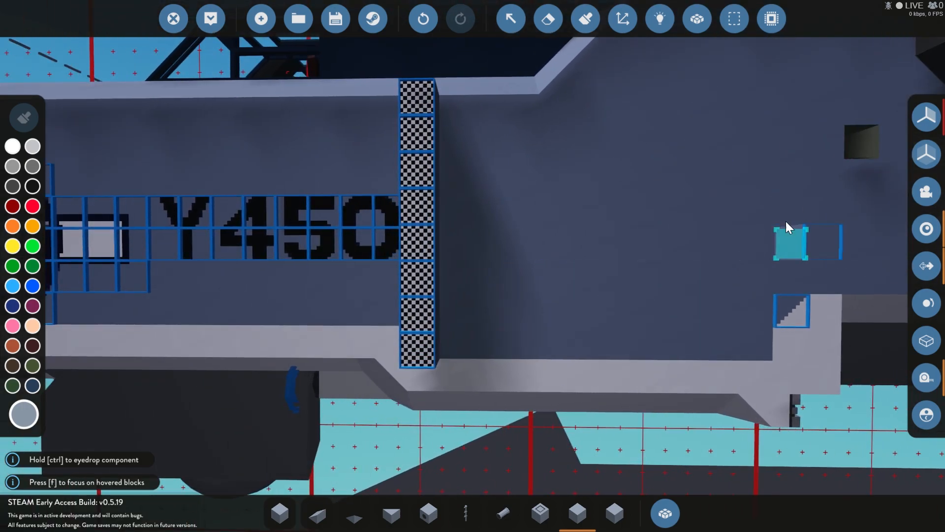
click(437, 360)
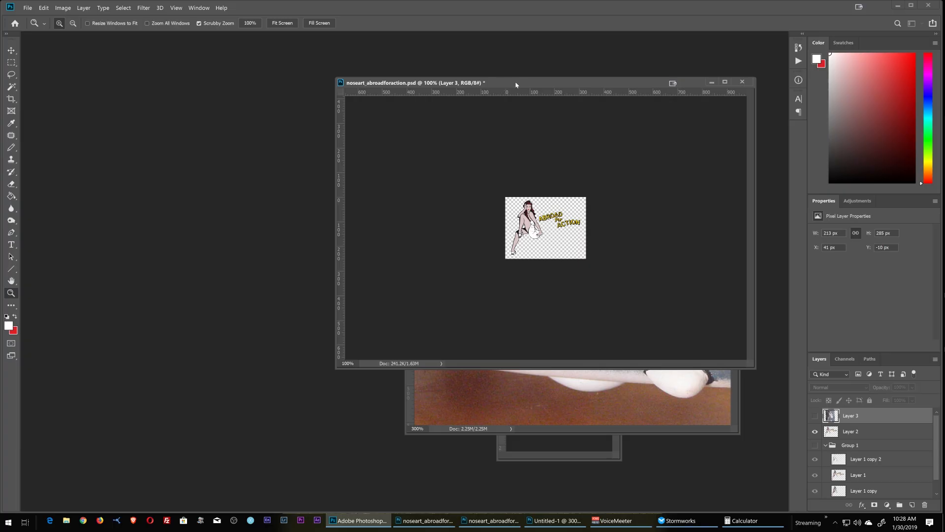
Step: Switch to Photoshop and check the pixel dimensions of noseart_abroadforaction.psd without changing them
mouse_move(516, 85)
mouse_down()
mouse_move(527, 87)
mouse_move(504, 87)
mouse_up()
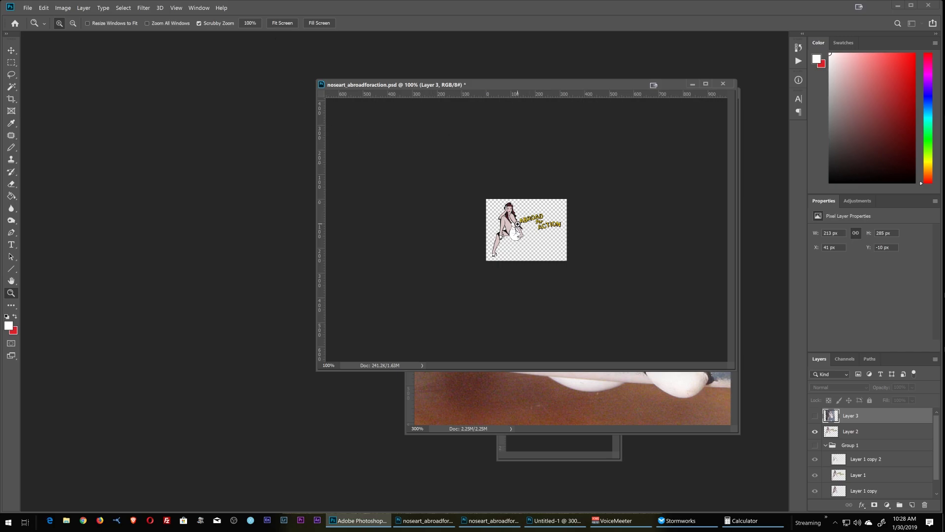
click(63, 8)
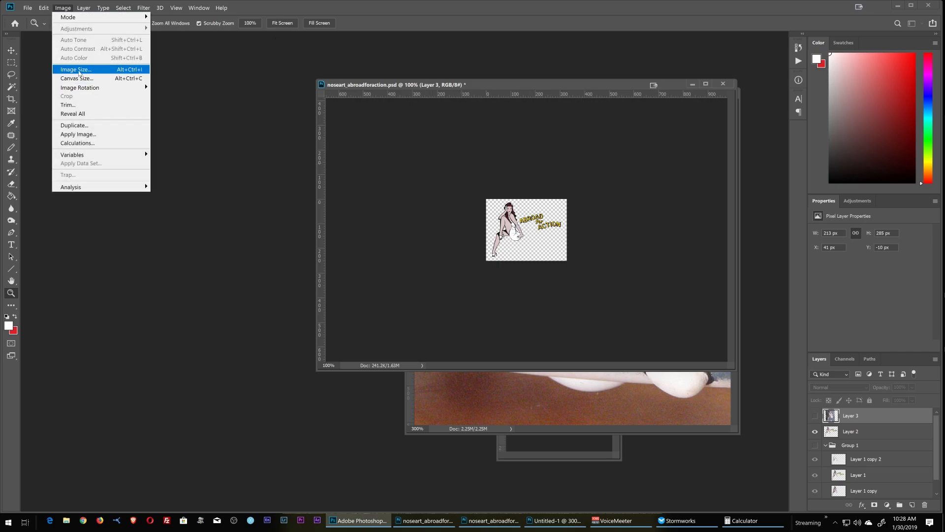
click(74, 69)
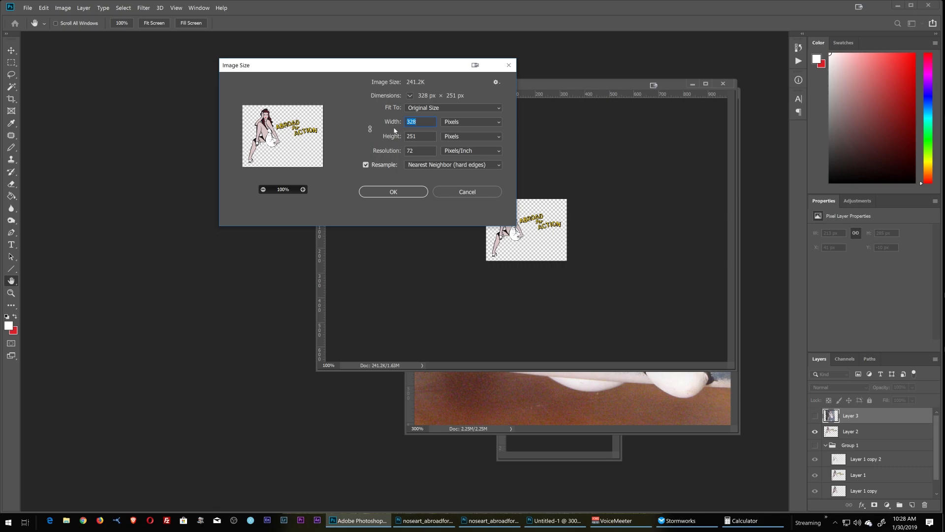
click(418, 121)
click(467, 192)
key(z)
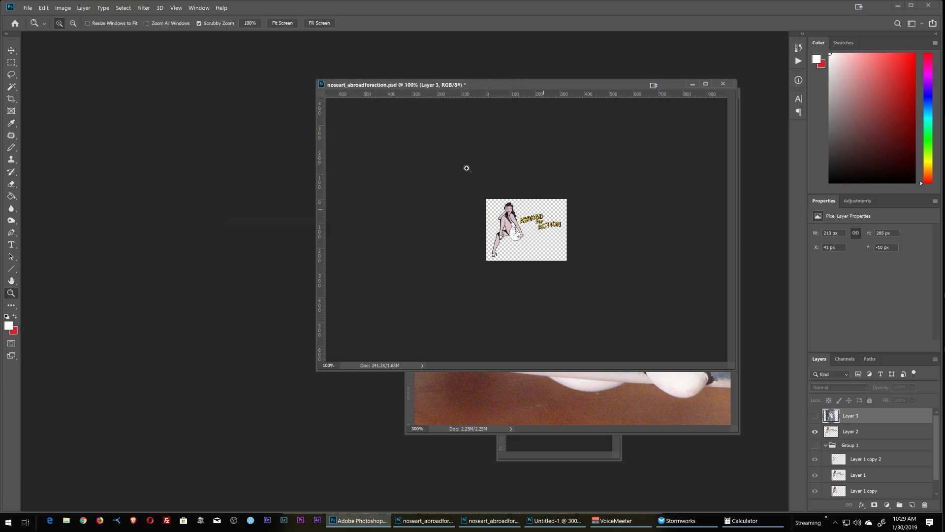
Step: Resize the nose art image to a height of 72 px with linked proportions and Nearest Neighbor (hard edges) resampling, and fit it on screen
click(173, 8)
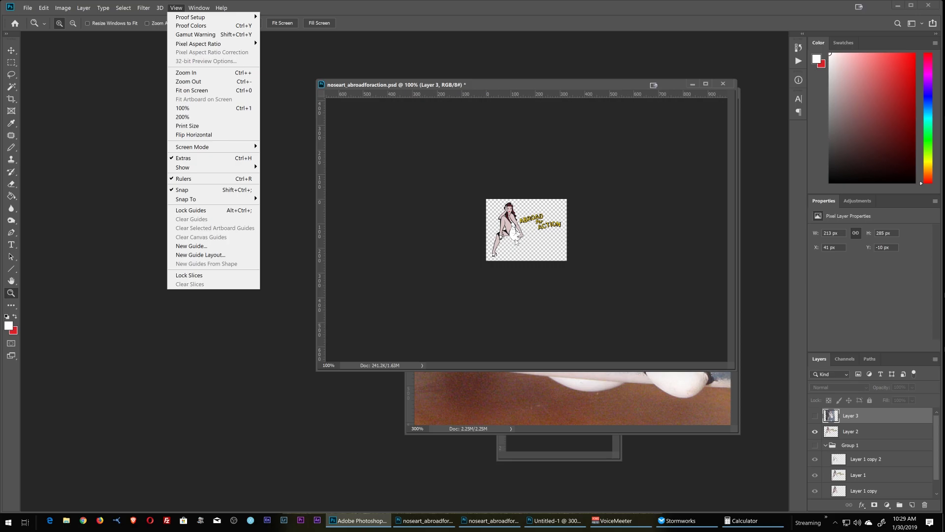
click(63, 8)
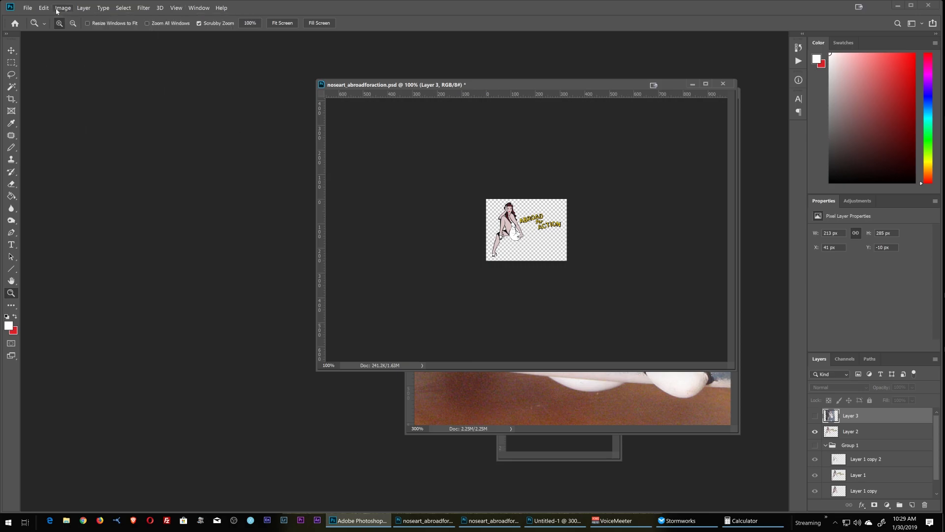
click(63, 8)
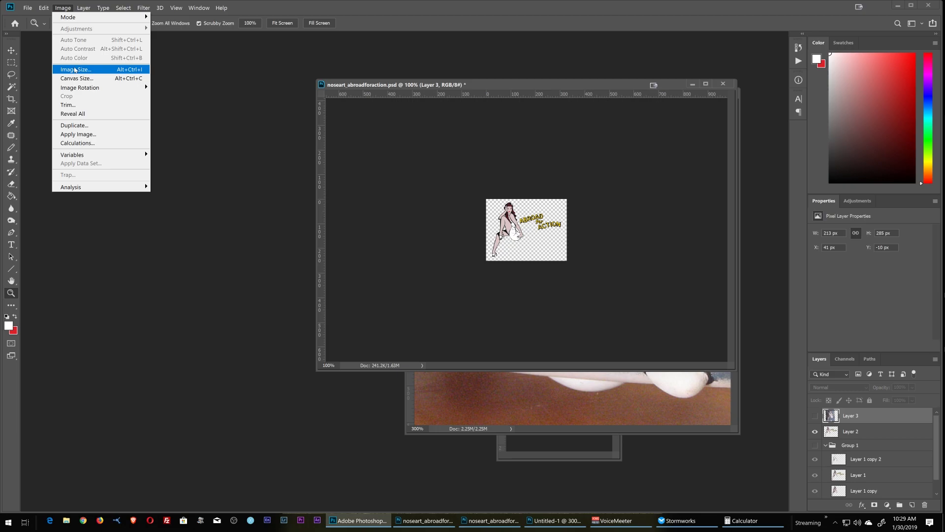
click(75, 70)
key(Tab)
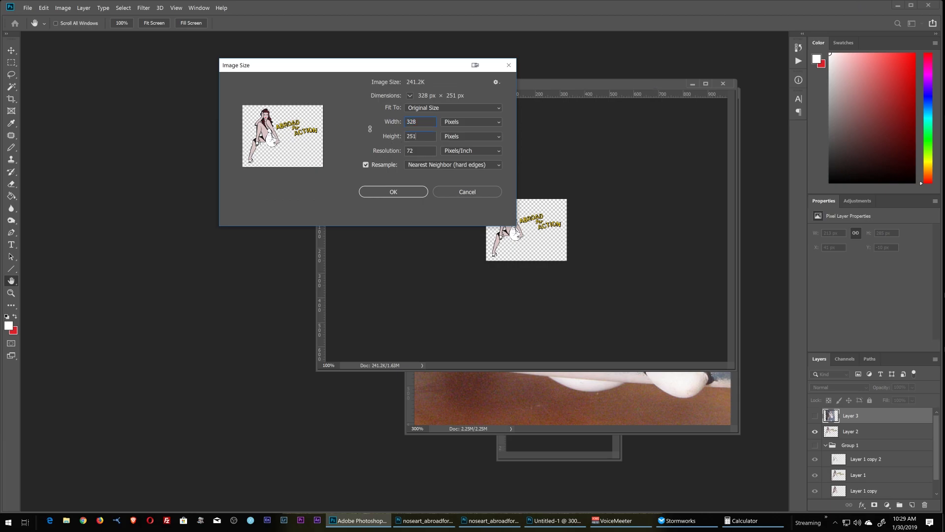
text(72)
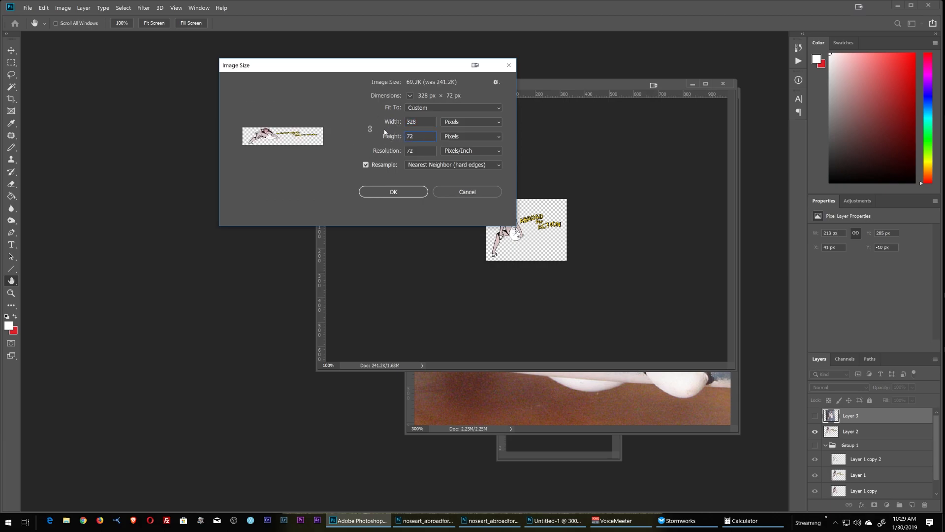
click(370, 129)
text(72)
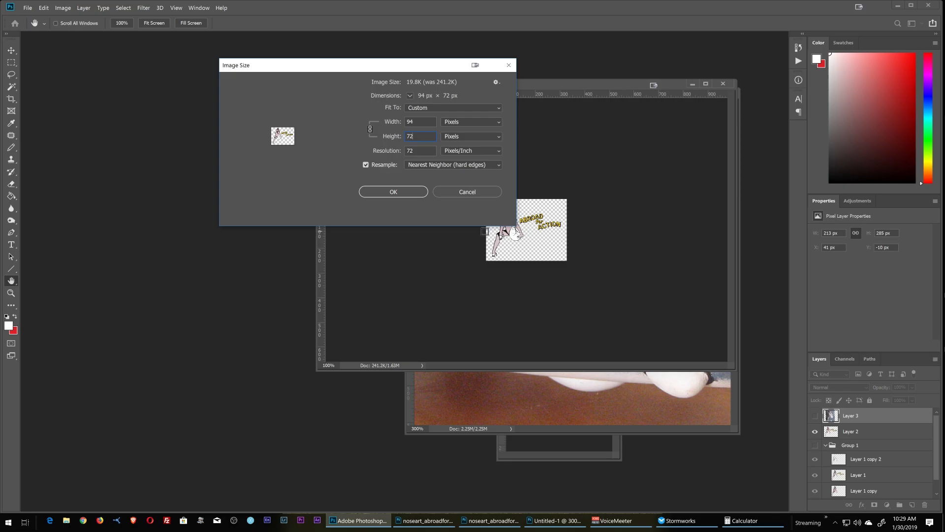
click(399, 196)
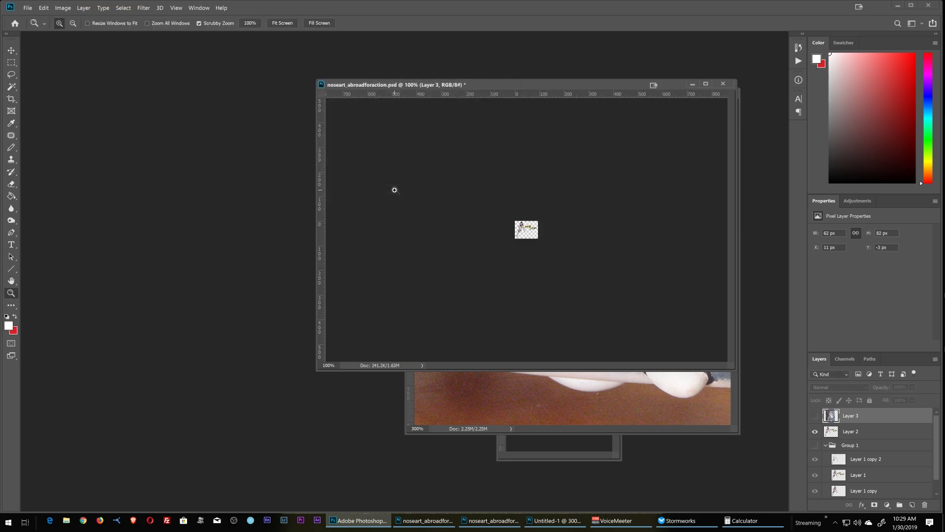
click(282, 22)
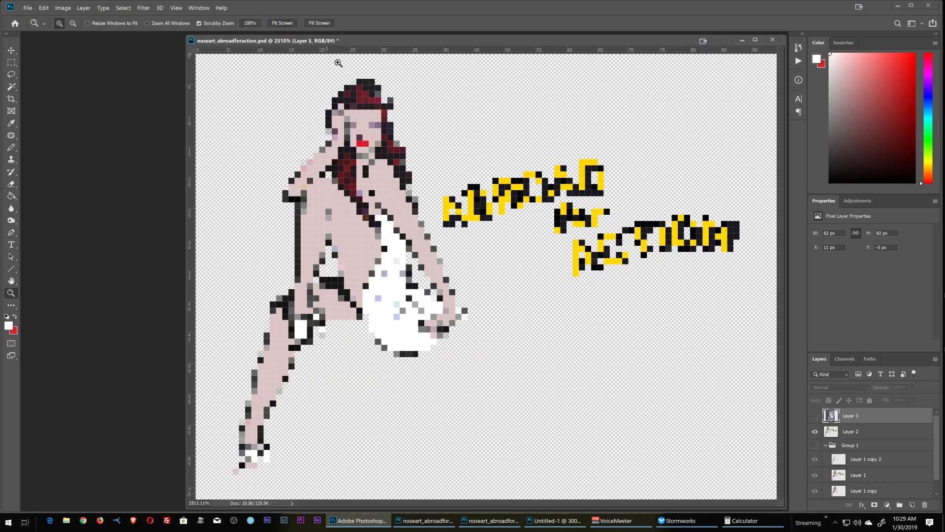
drag(458, 44, 356, 46)
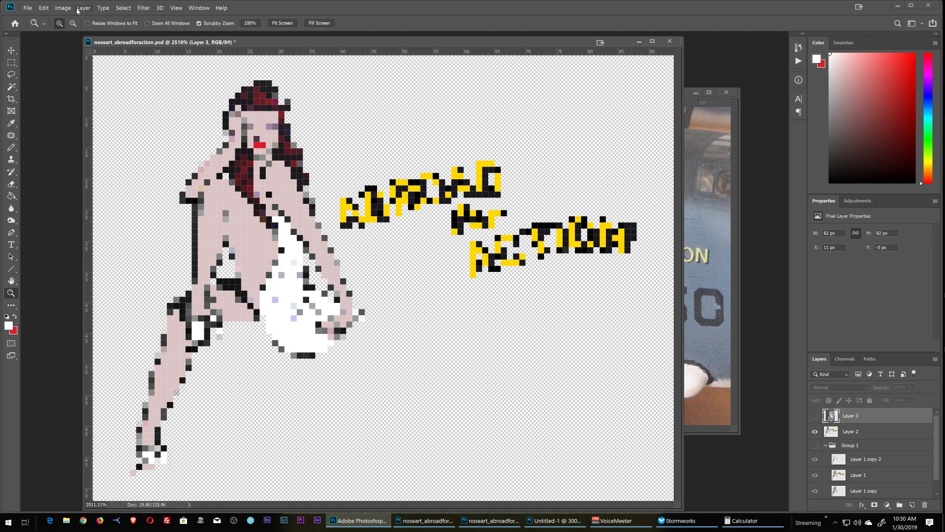
Step: Undo the image resize and view the nose art at 100%
click(44, 8)
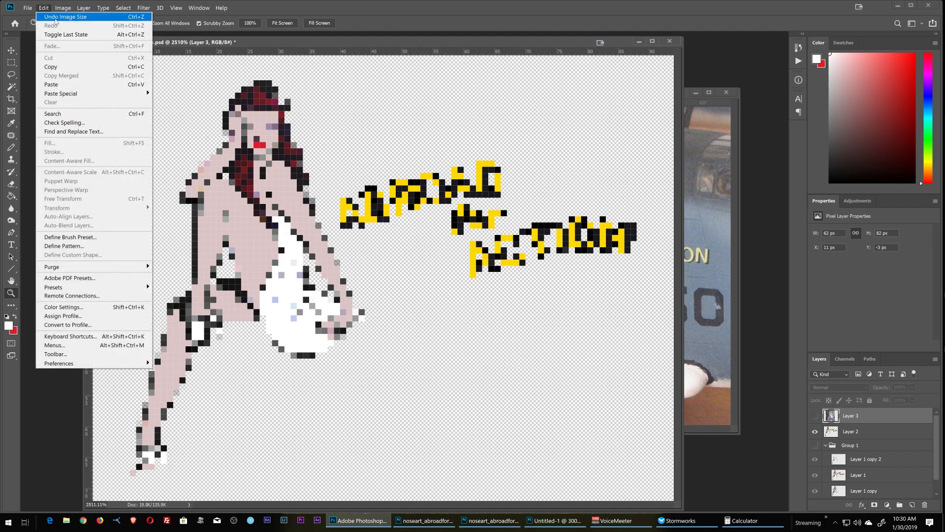
click(52, 17)
click(255, 24)
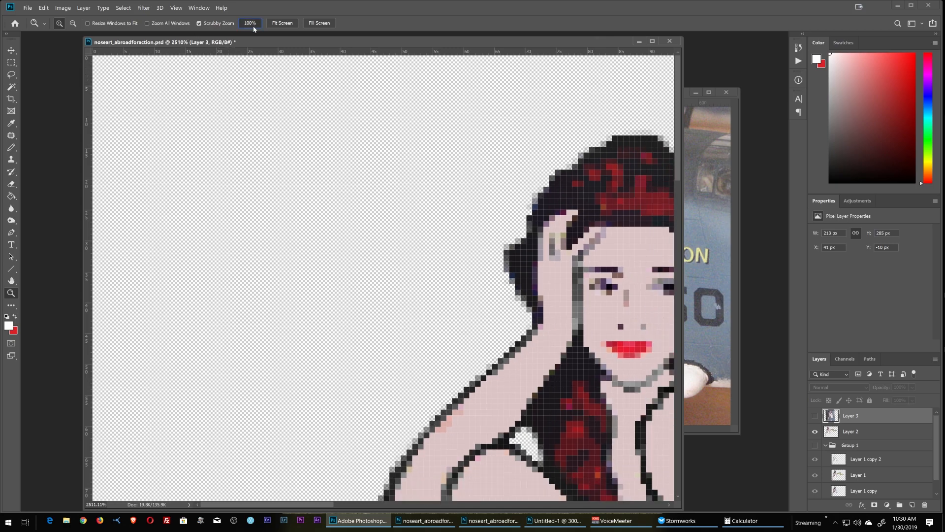
Step: Resize the nose art image to 72 px high with linked proportions and Bicubic Sharper (reduction) resampling, and fit it on screen
click(161, 8)
mouse_move(70, 10)
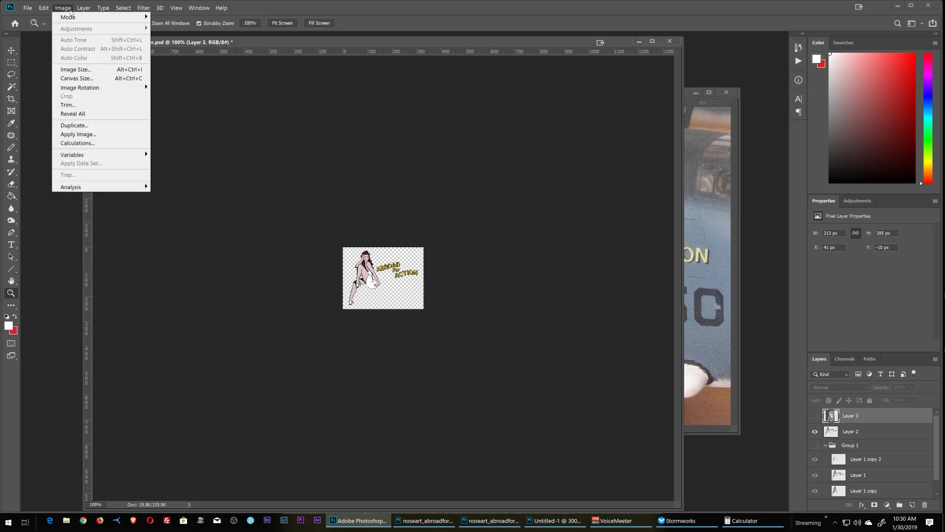
click(76, 70)
key(Tab)
text(72)
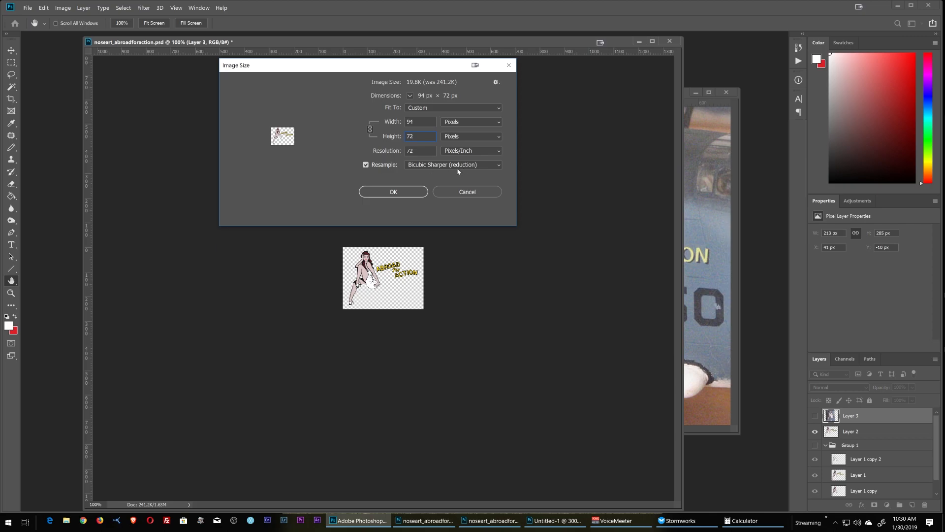
click(393, 191)
key(z)
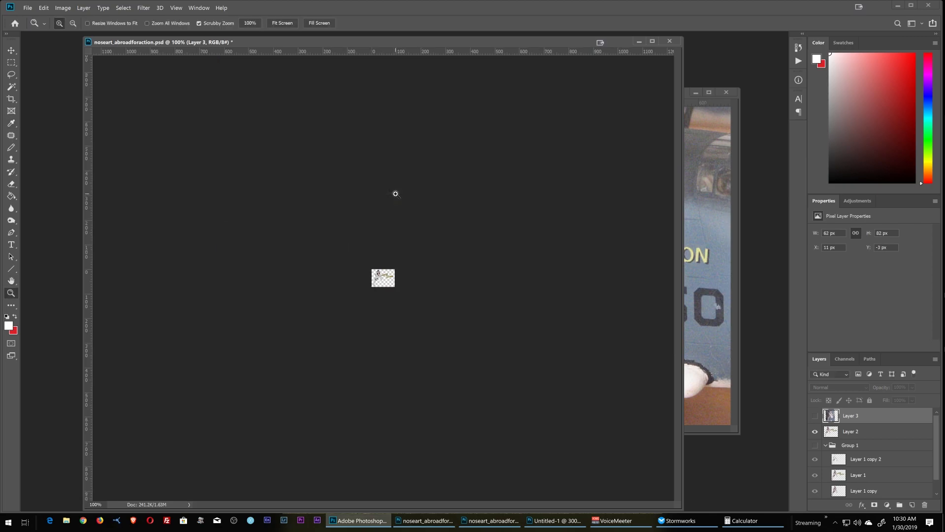
click(274, 25)
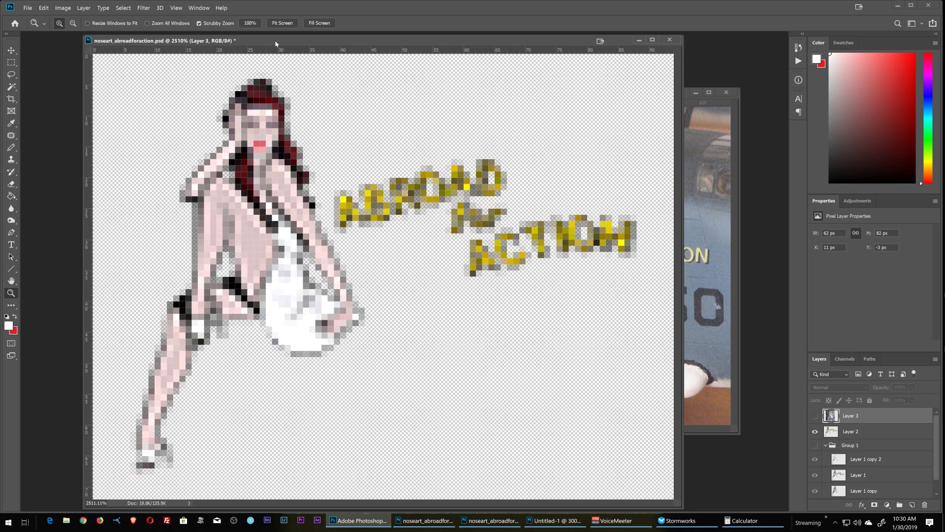
click(250, 23)
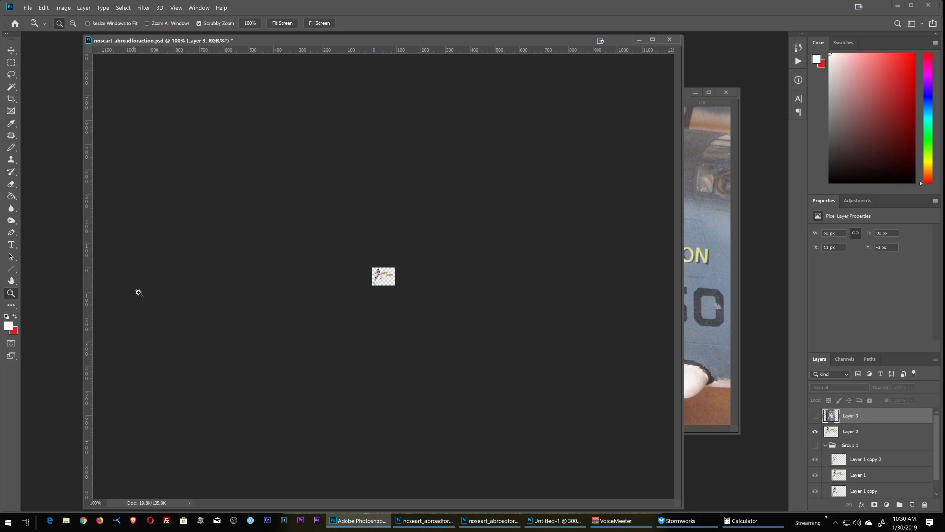
click(282, 24)
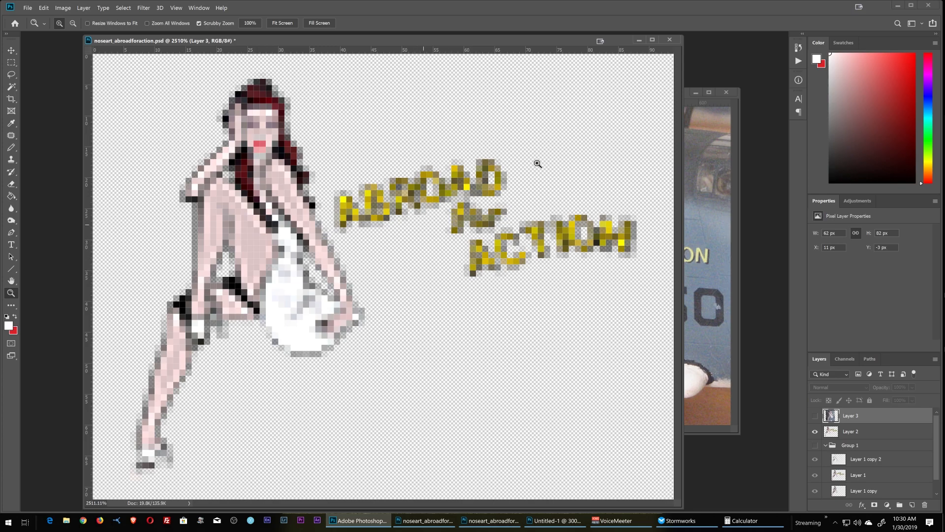
Step: Sample the pale skin colour from the figure and pencil it over the mottled skin pixels of the body on Layer 2
click(18, 126)
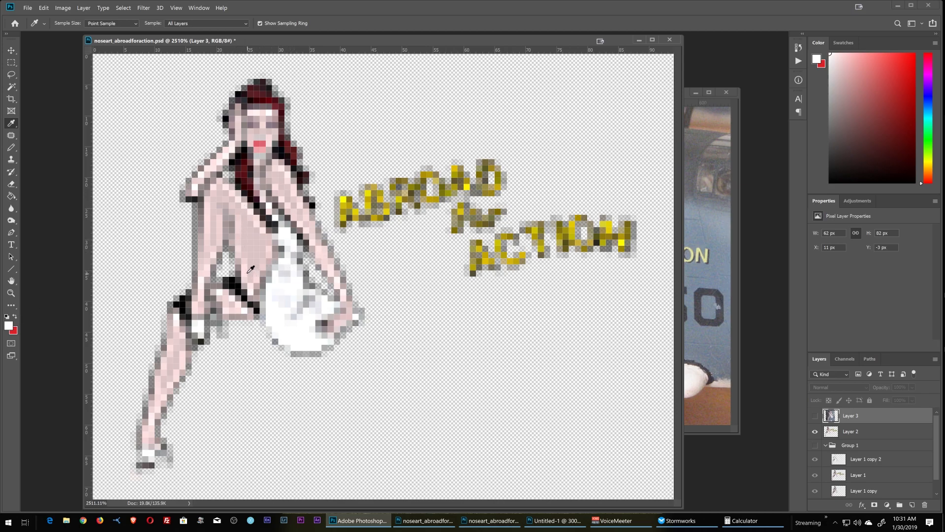
click(239, 269)
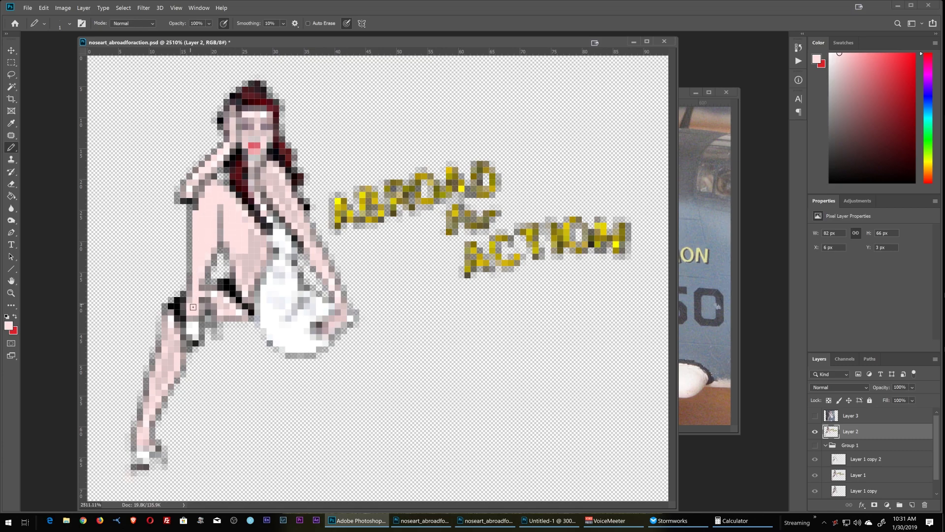
drag(250, 244, 246, 261)
drag(488, 43, 537, 96)
drag(242, 237, 272, 202)
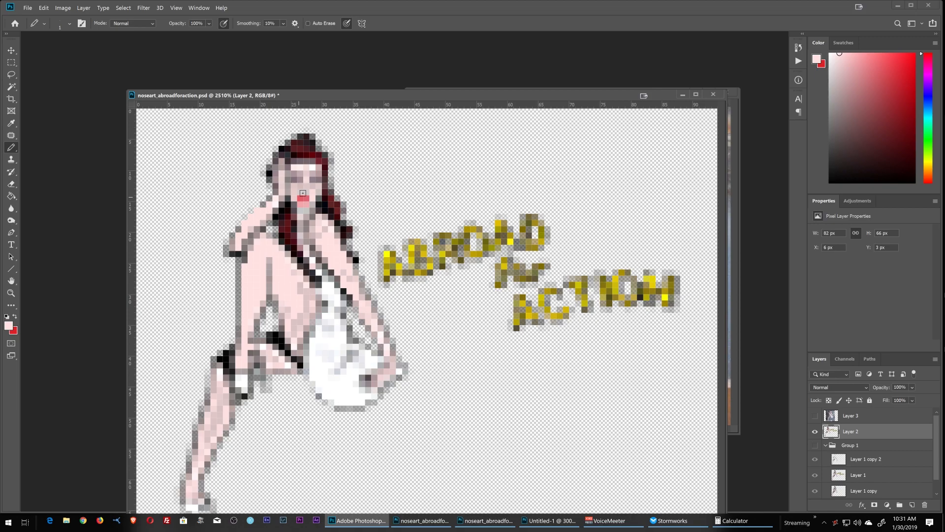
Step: Bring noseart_abroadforaction_small_clean.png to the front and enlarge it to fit the screen
drag(425, 100, 318, 58)
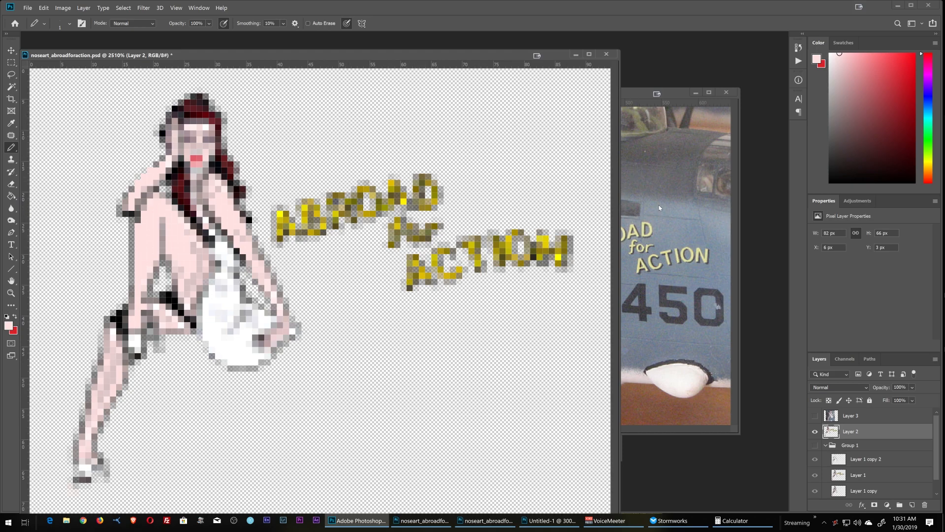
click(548, 528)
click(494, 522)
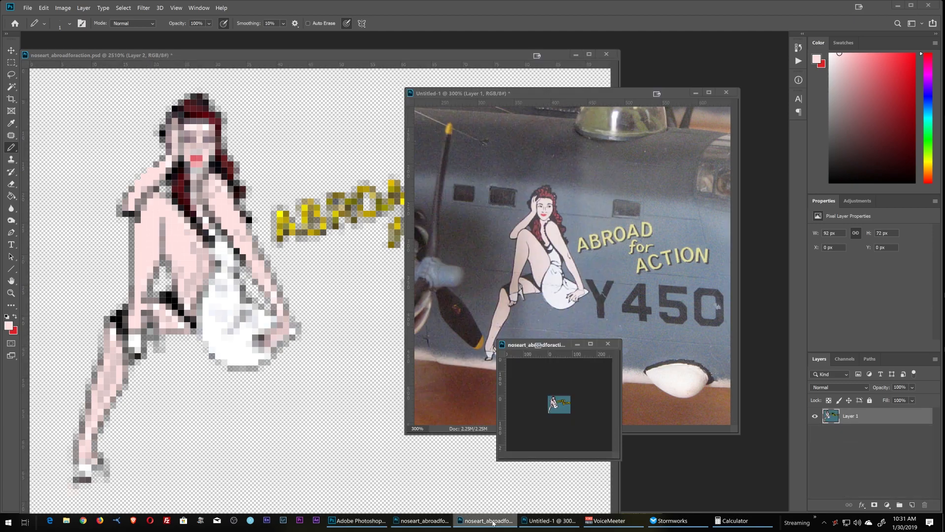
drag(549, 345, 427, 116)
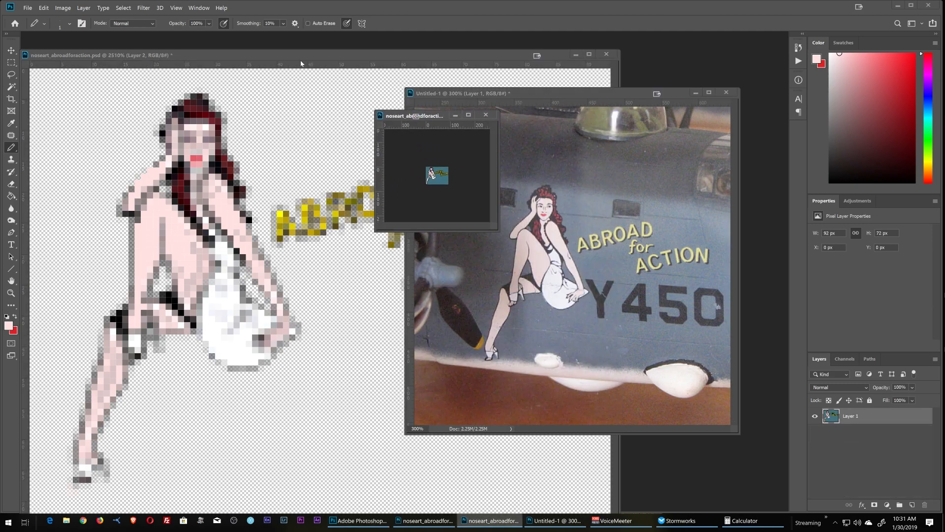
click(176, 8)
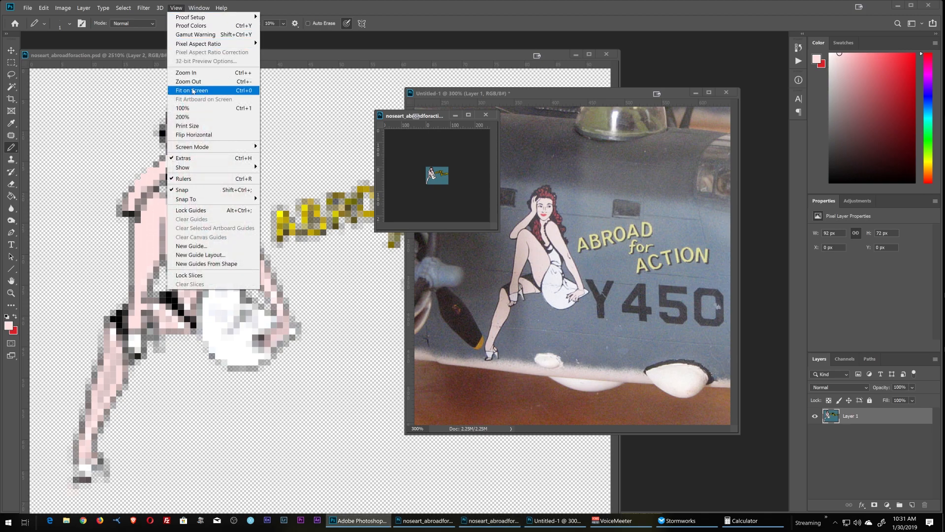
click(221, 90)
Step: Arrange the cleaned-up nose art over the blurry resized version so both figures can be compared
drag(447, 45, 521, 64)
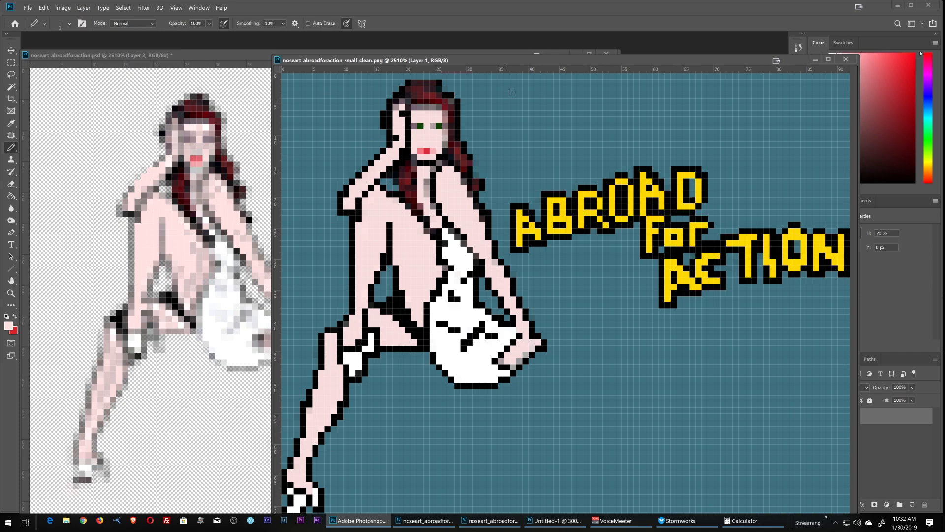
drag(526, 61, 497, 106)
click(426, 59)
drag(584, 106, 477, 238)
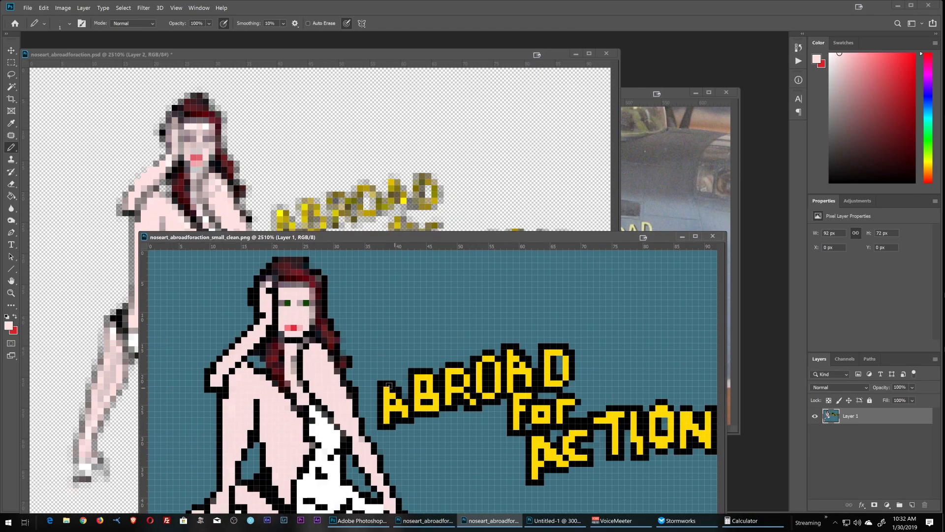
Step: Place the clean nose art window beside the blurry PSD version and compare the figures and lettering in both
drag(423, 242, 546, 88)
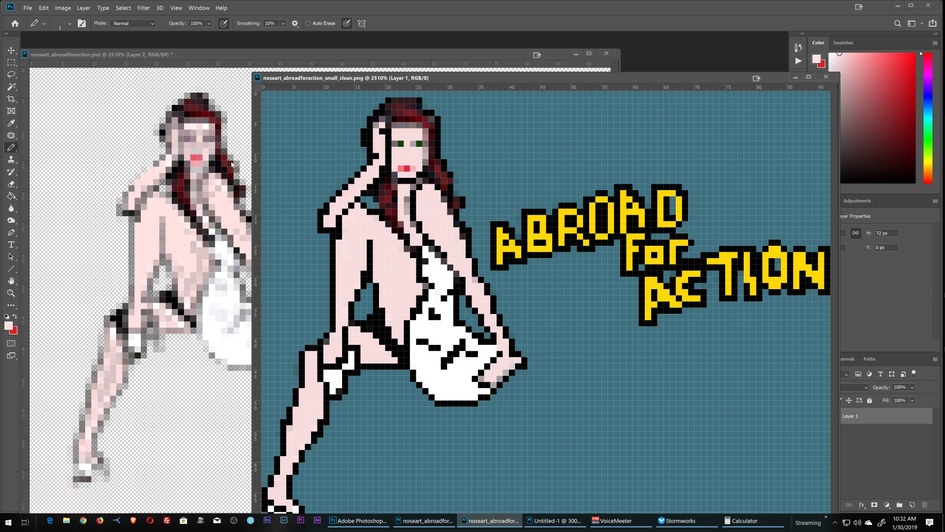
click(224, 55)
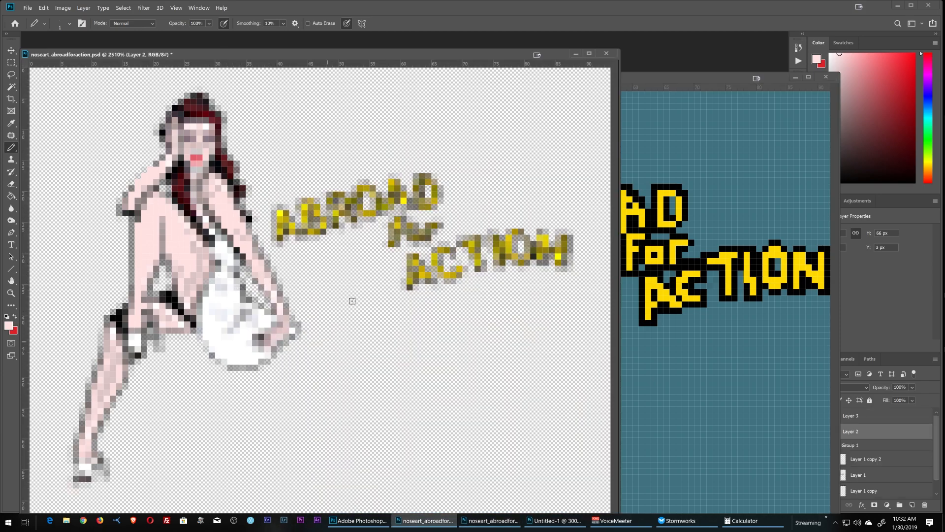
key(ctrl+Tab)
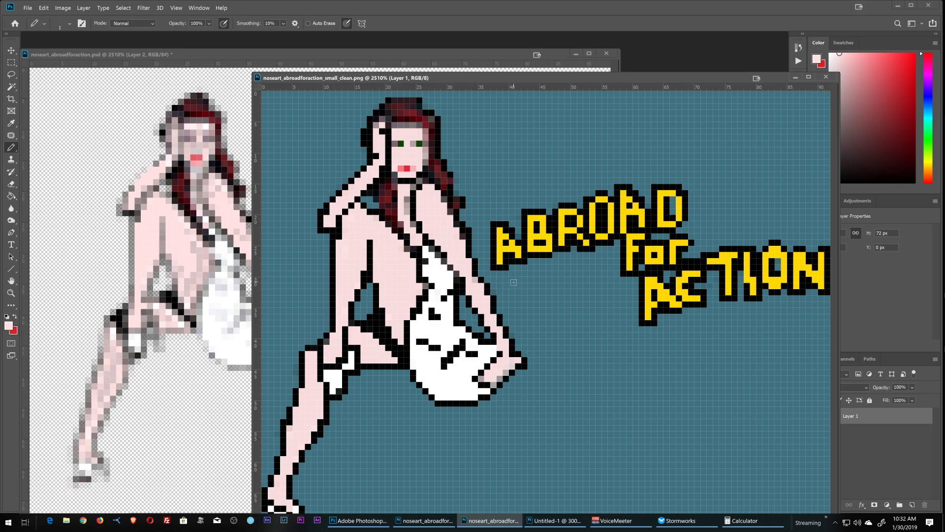
drag(574, 80, 578, 53)
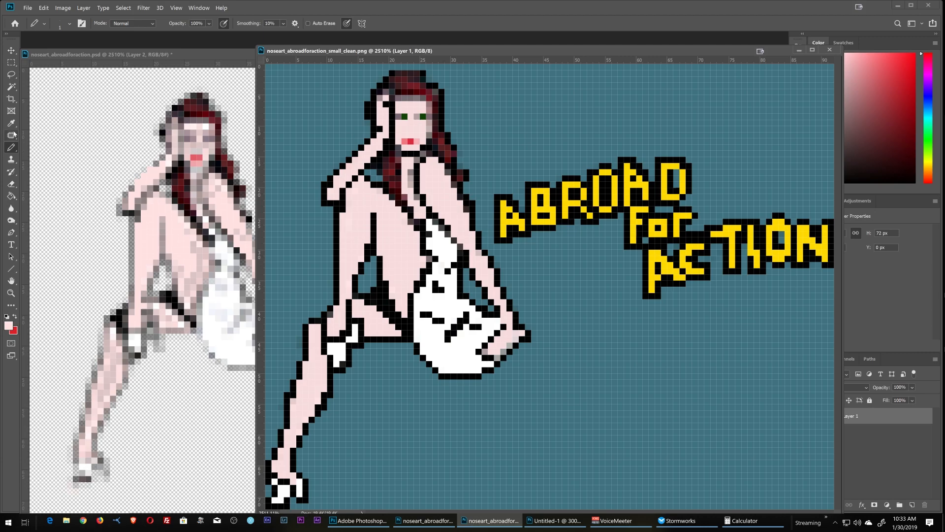
Step: Sample the pale skin colour and pencil it over the leftover grey pixels of the figure's lower hand in the clean nose art
click(11, 125)
click(433, 188)
click(12, 147)
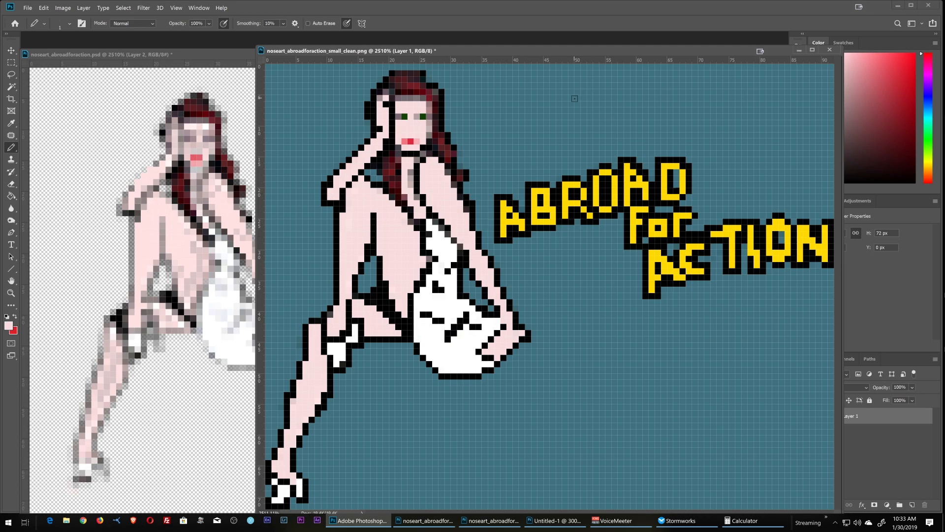
drag(611, 50, 567, 58)
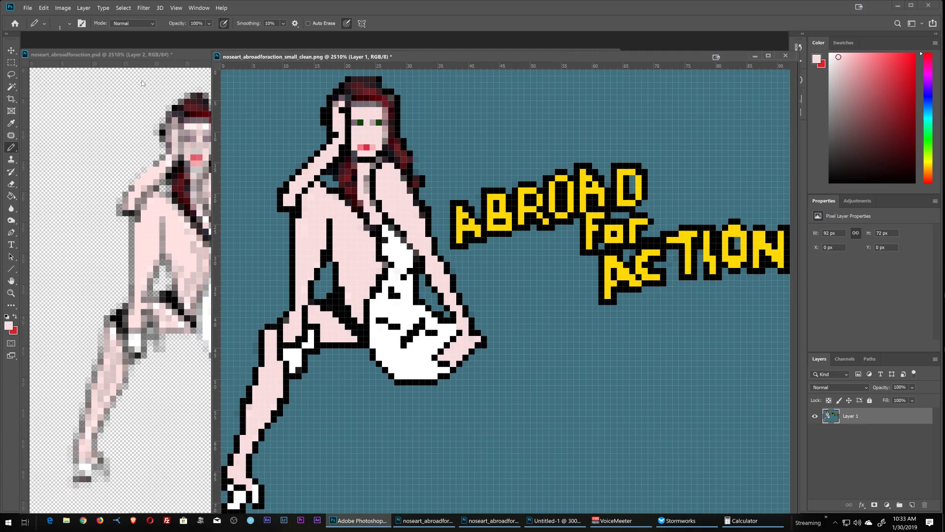
Step: Check the clean nose art's width and height in Image Size, leaving them as they are
click(63, 8)
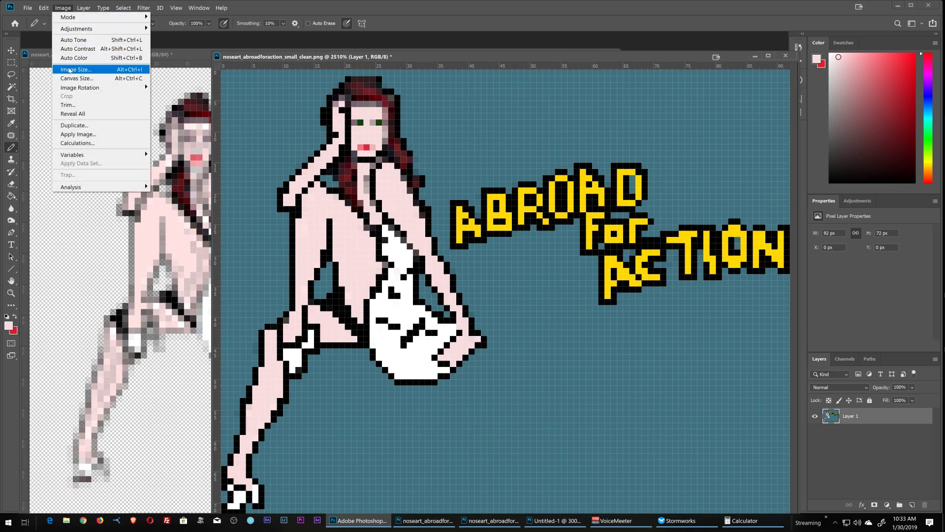
click(70, 70)
key(Tab)
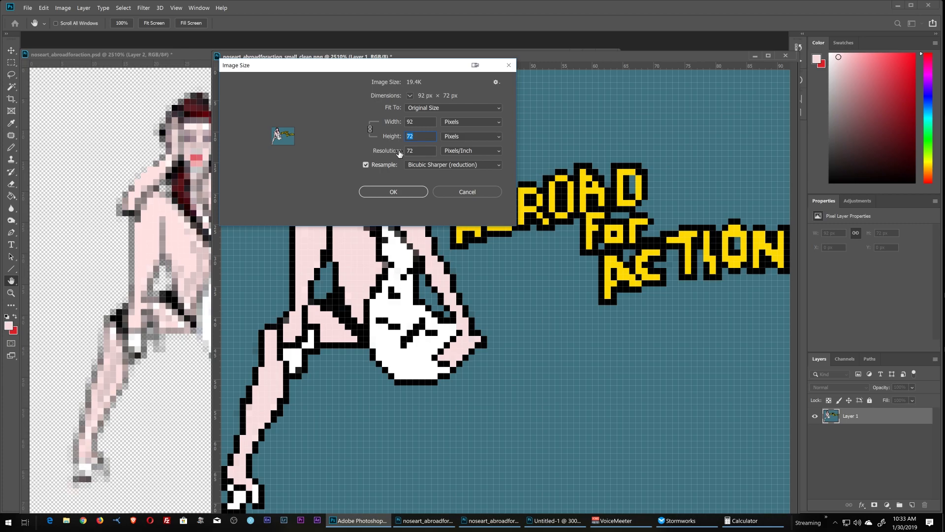
key(shift+Tab)
click(466, 192)
key(b)
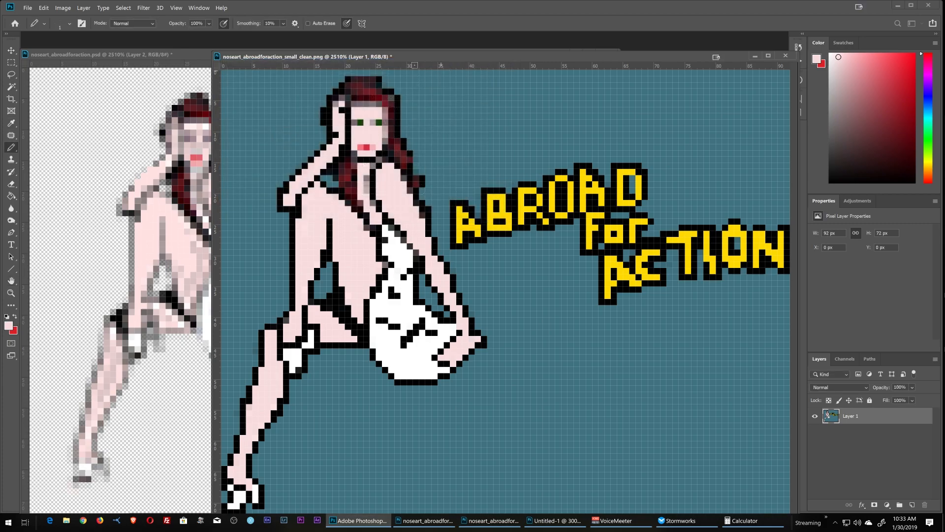
Step: Export the clean nose art as a PNG named noseart_abroadforaction_small_clean2.png in the b24 folder
click(27, 8)
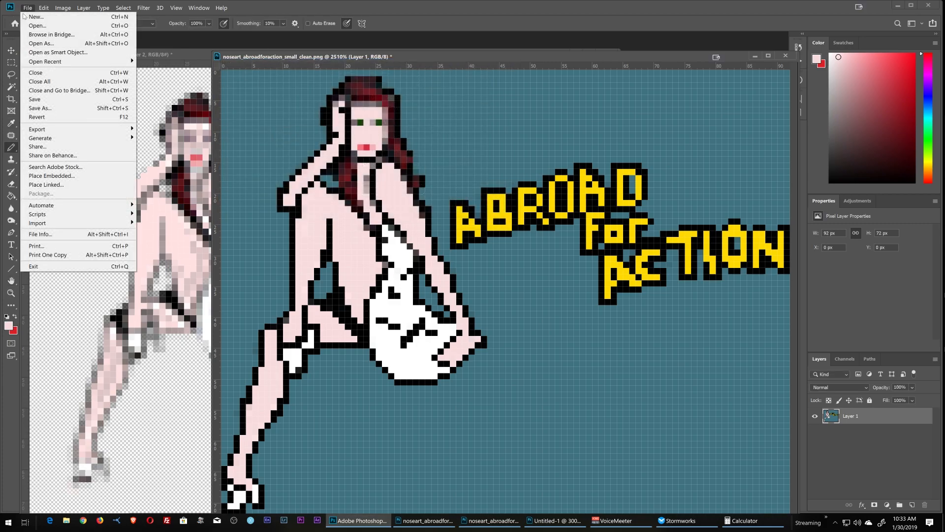
mouse_move(136, 129)
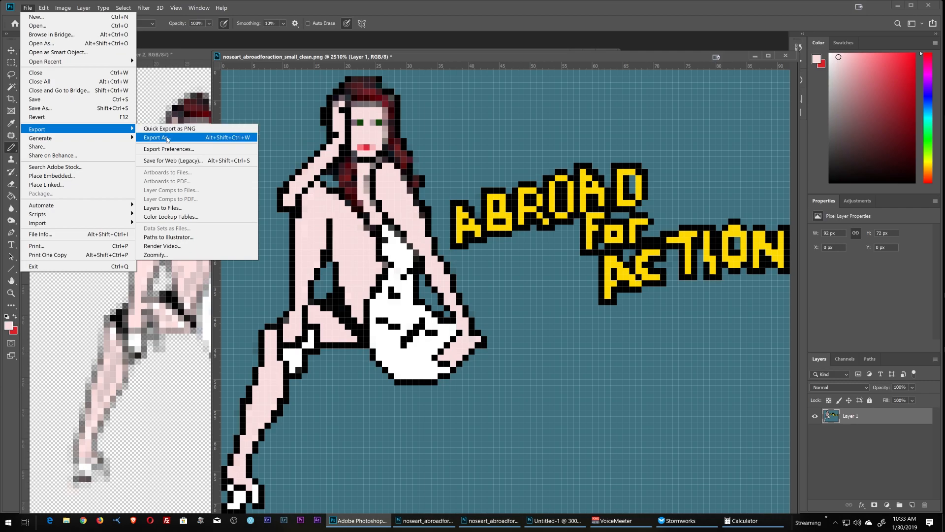
click(167, 139)
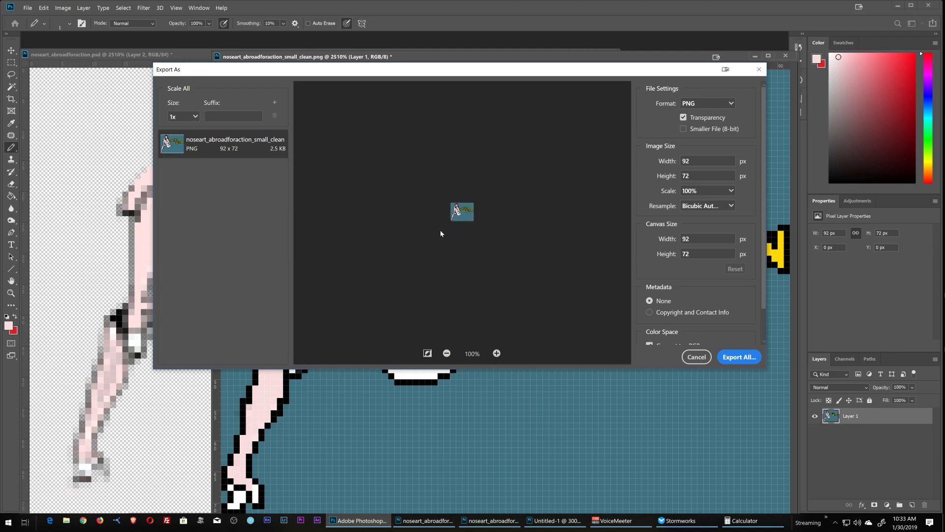
click(739, 357)
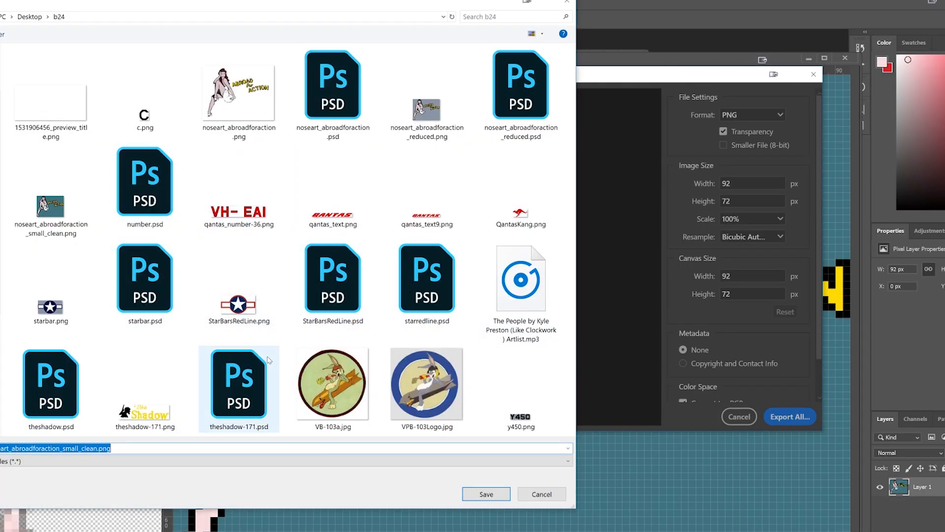
click(87, 448)
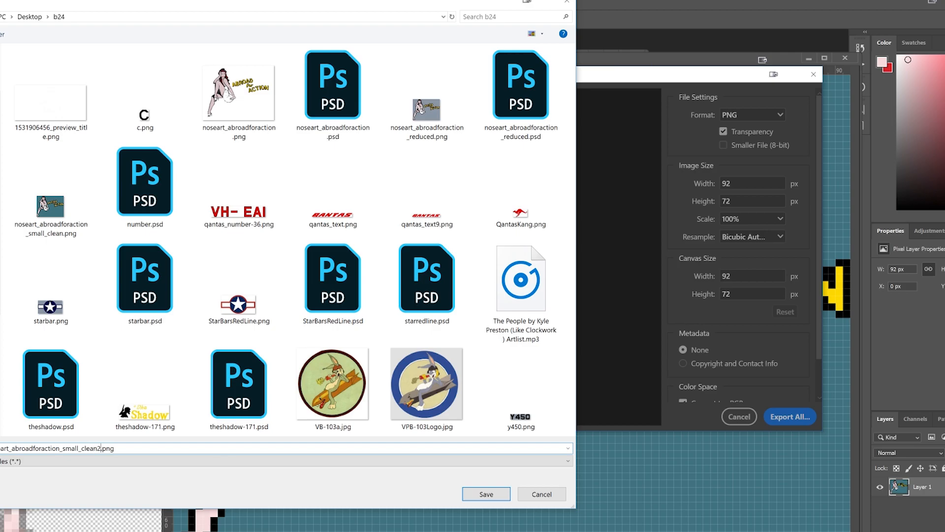
click(483, 493)
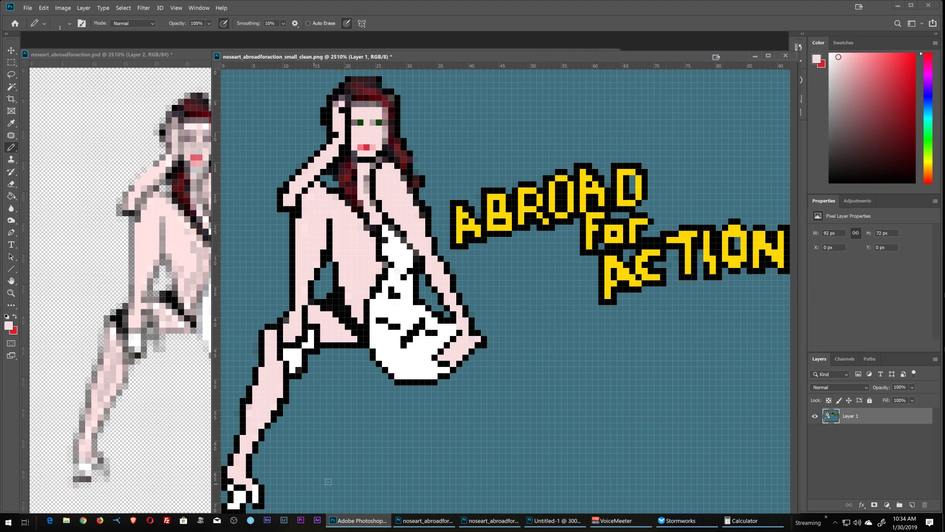
Step: Switch to Tajin's Stormworks Toolbox in the browser and upload noseart_abroadforaction_small_clean2.png as the Paint image with Glow off and size limit 0
key(alt+Tab)
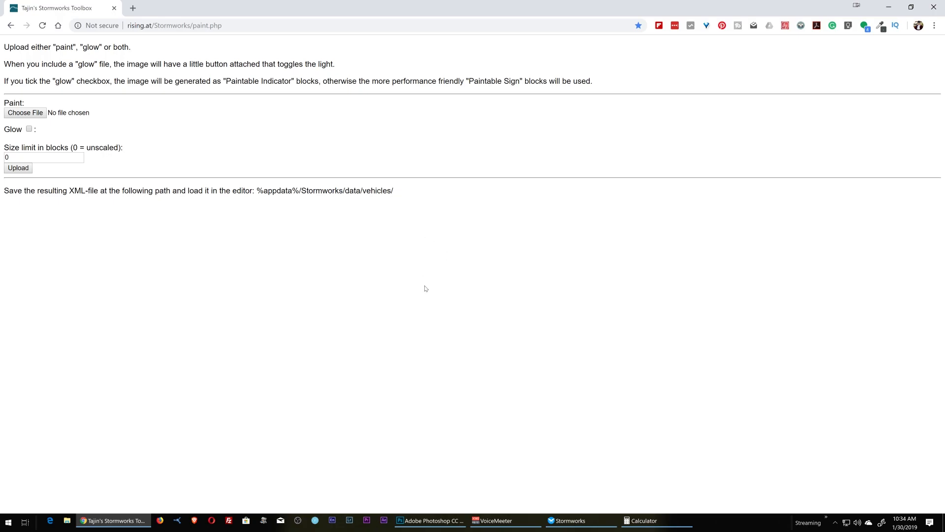
drag(230, 26, 54, 33)
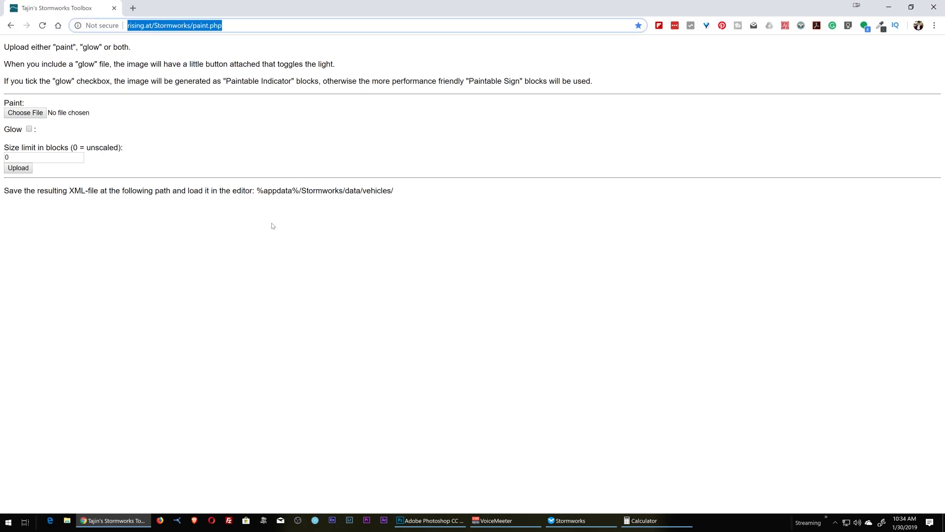
click(294, 259)
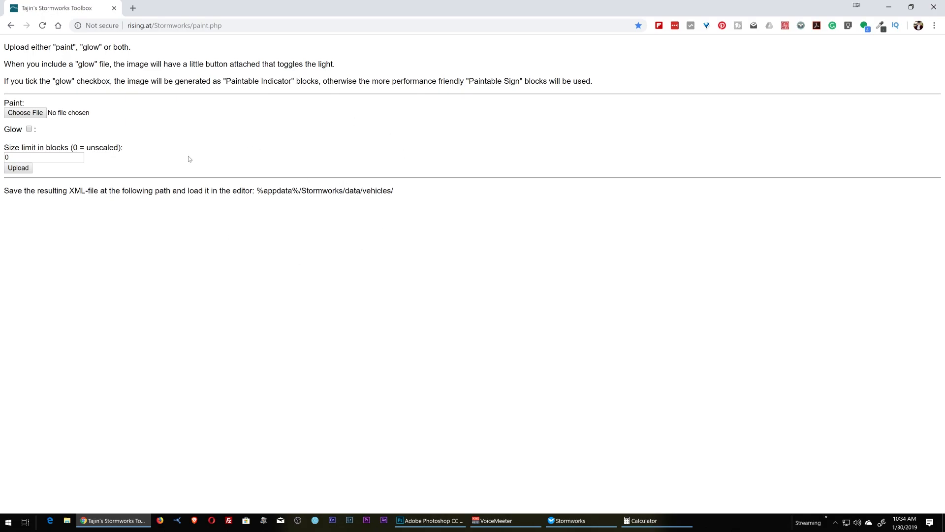
click(29, 129)
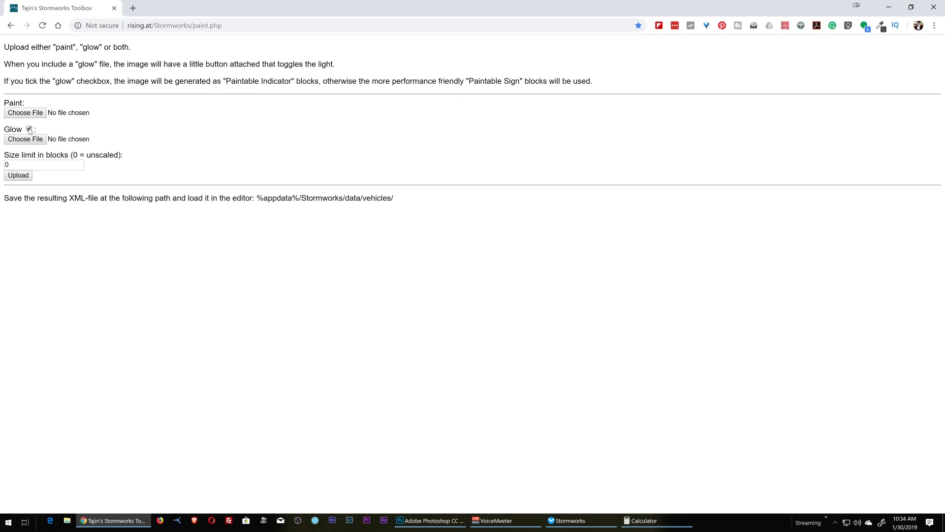
click(29, 129)
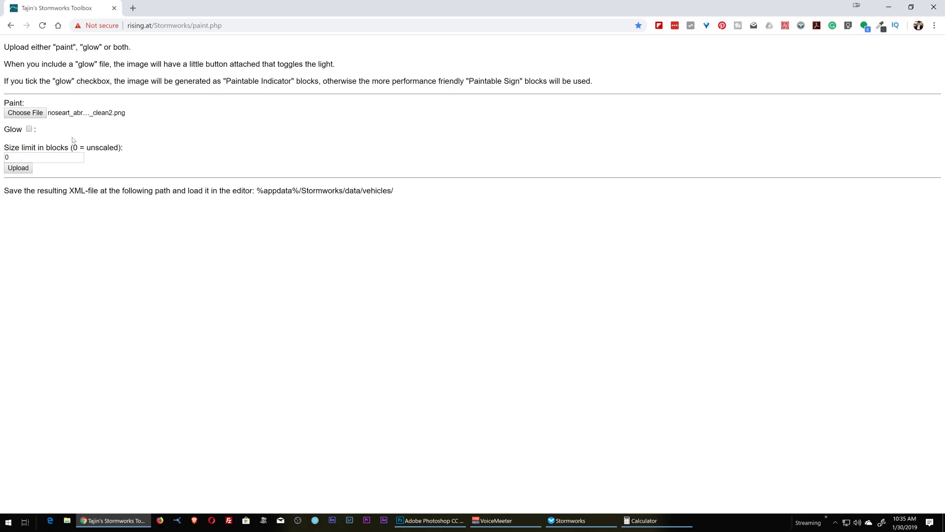
click(18, 168)
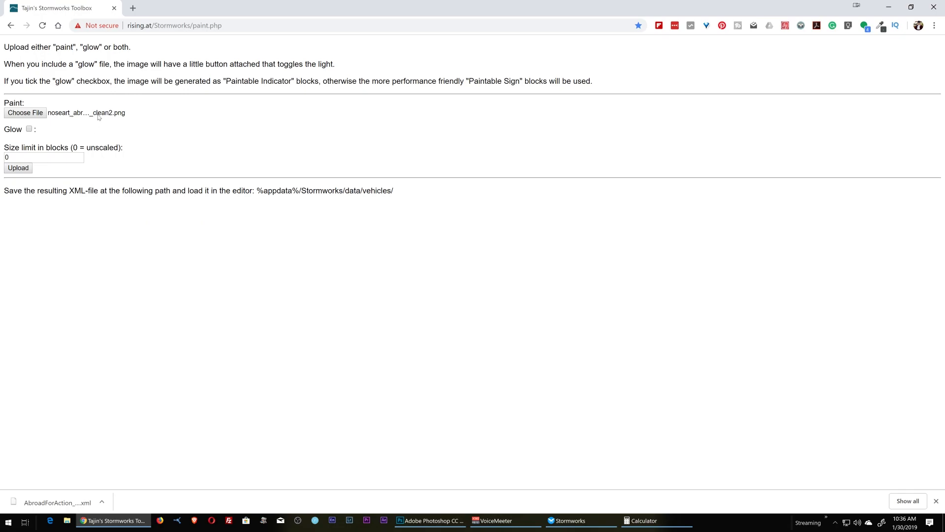
Step: Enable Glow, use noseart_abroadforaction_small_clean2.png as the glow image too, and upload both to save the XML as AbroadForAction_glow
click(29, 130)
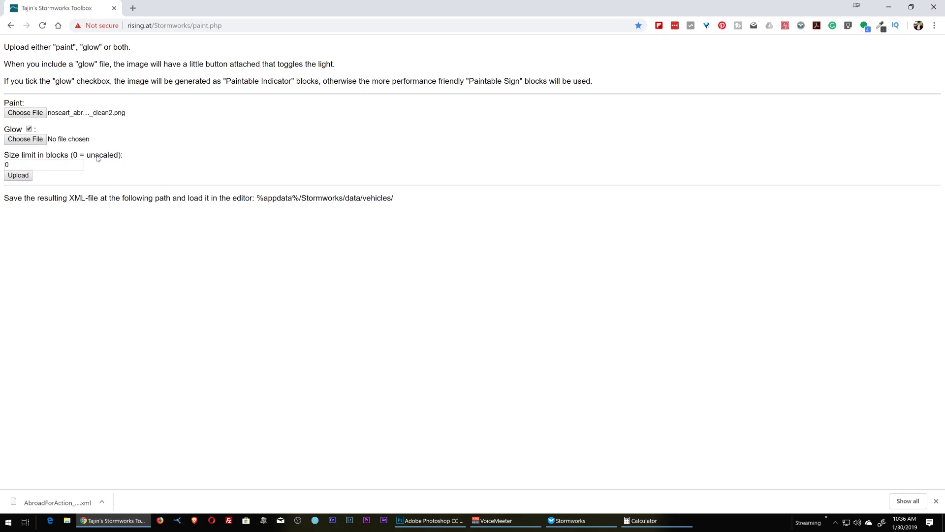
click(31, 142)
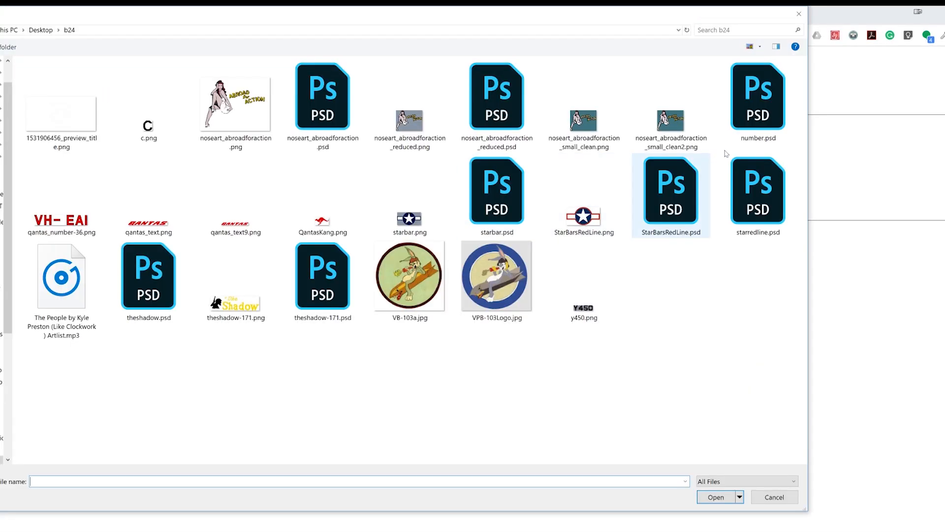
double_click(674, 125)
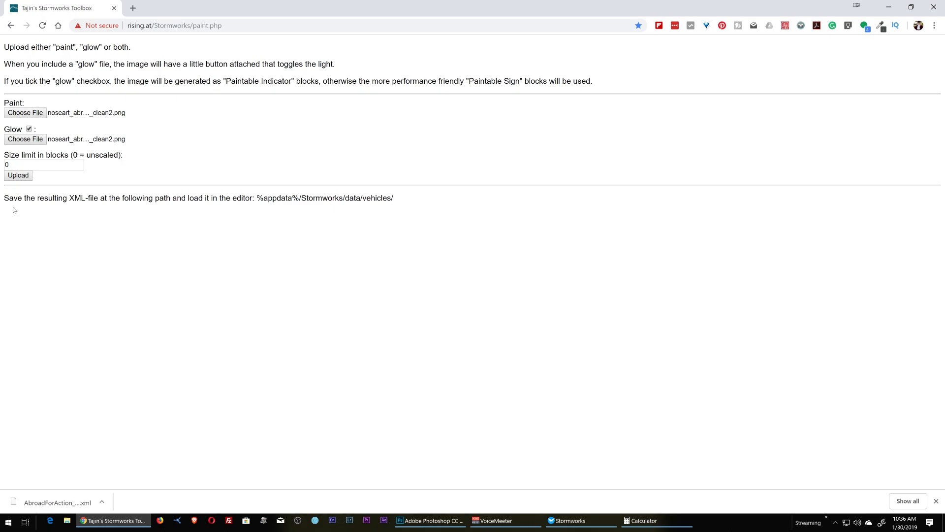
click(19, 175)
key(Return)
Step: Switch to Stormworks and load the saved AbroadForAction_noglow vehicle into the selection grid near the fuselage's Y450 marking
click(569, 520)
scroll(523, 155, up, 5)
scroll(472, 266, up, 3)
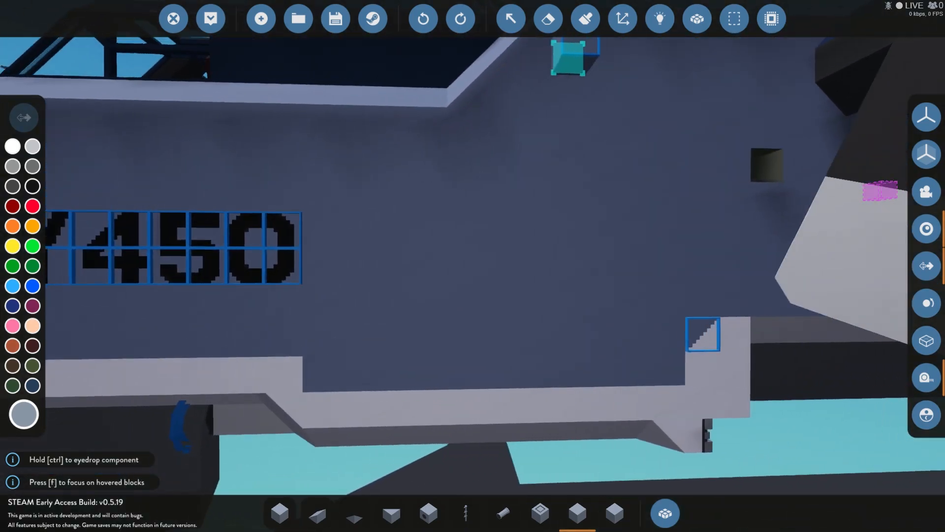
scroll(473, 266, down, 3)
scroll(473, 266, up, 3)
key(d)
key(a)
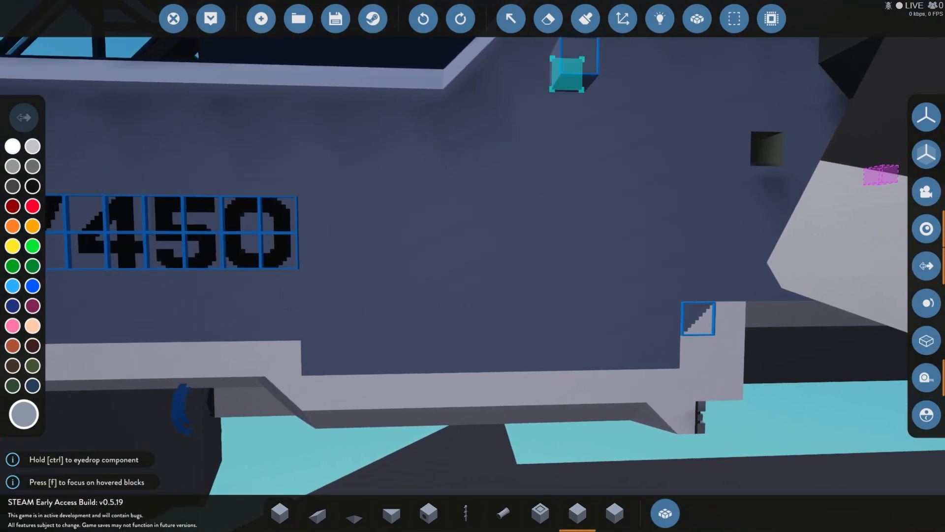
click(732, 18)
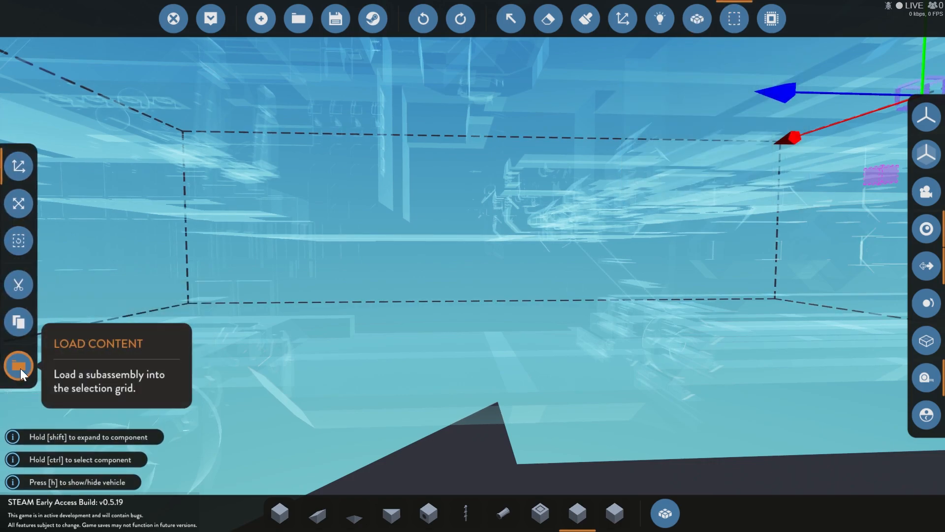
click(19, 369)
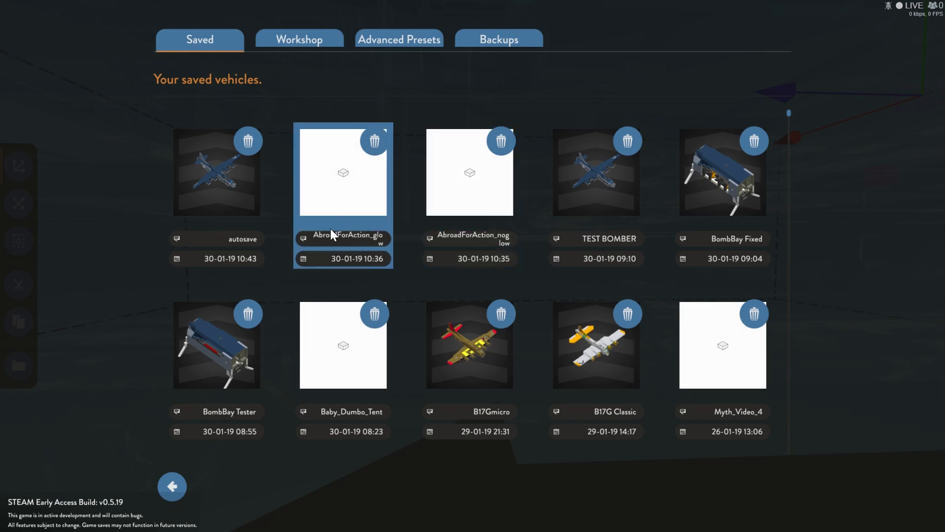
click(452, 194)
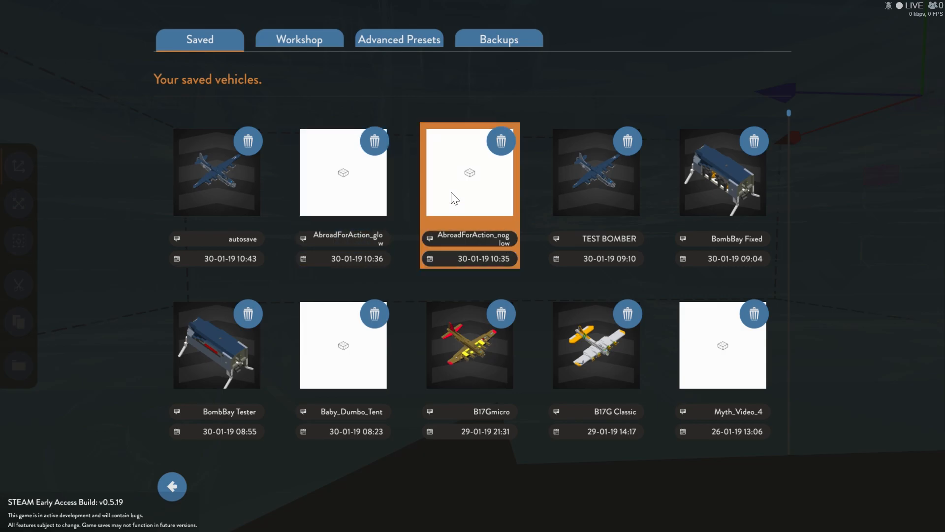
right_click(466, 211)
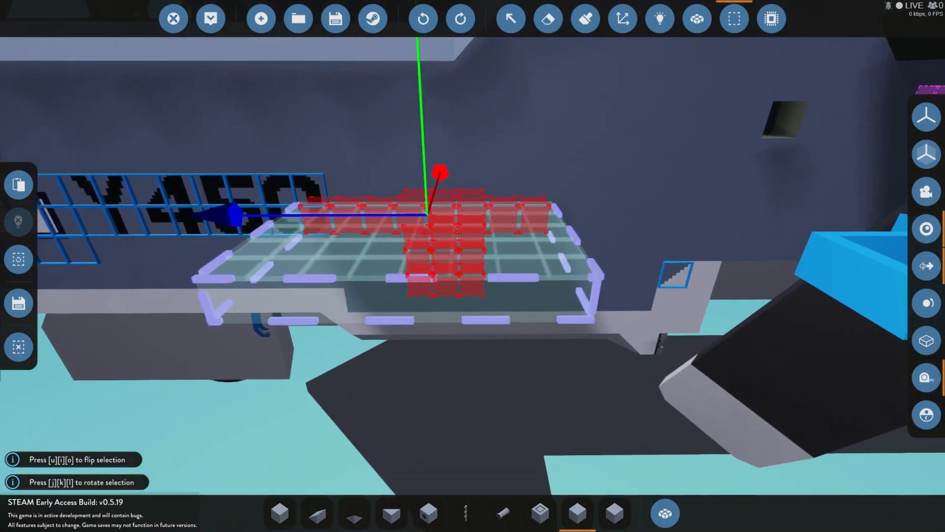
Step: Rotate the loaded nose art selection until it stands upright and parallel to the fuselage side
key(j)
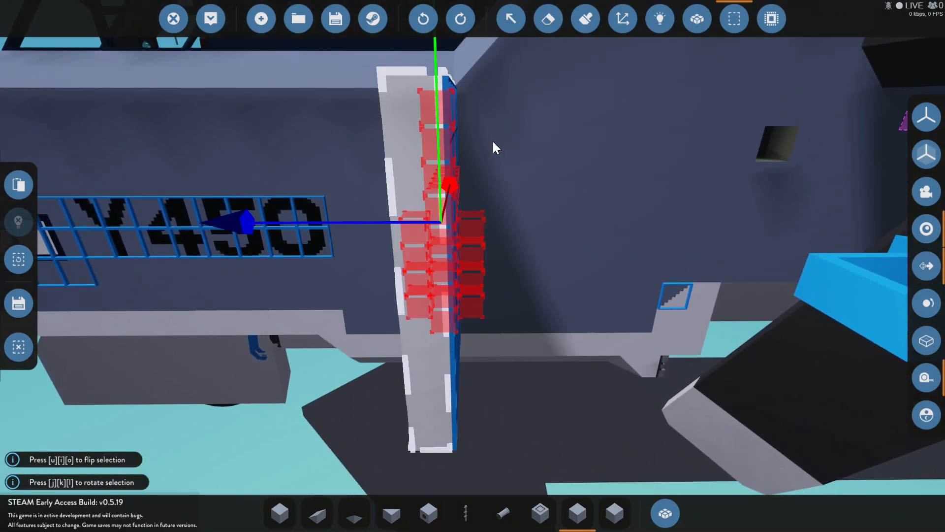
key(k)
key(j)
key(j)
key(k)
key(k)
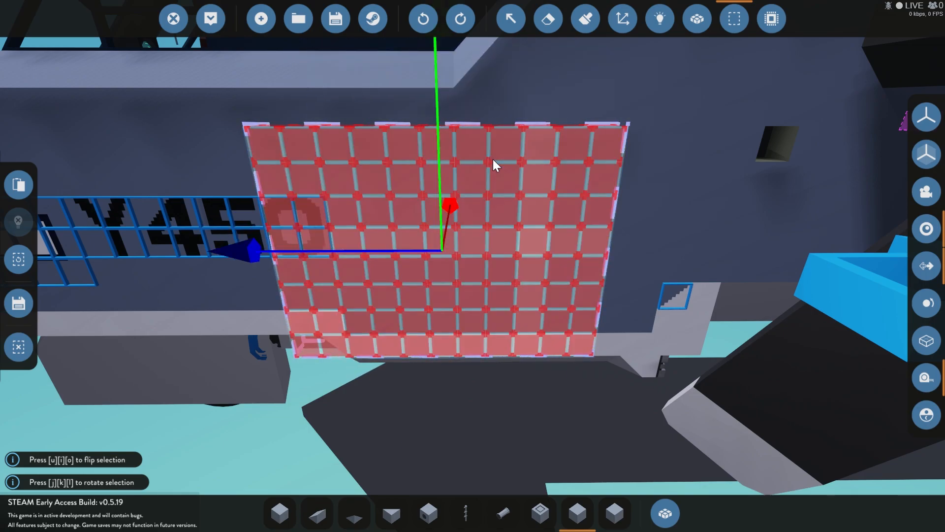
Step: Raise the nose art selection by one block along the fuselage side
right_click(453, 219)
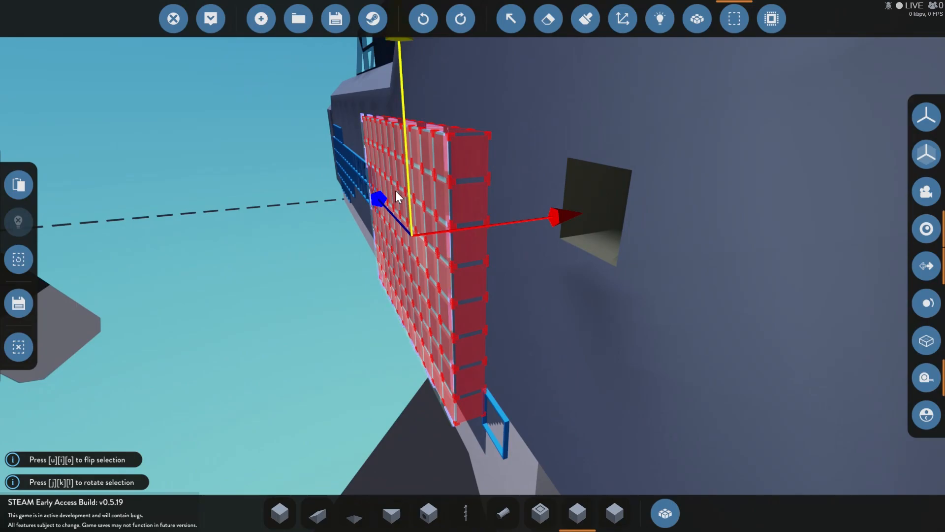
right_click(395, 190)
key(s)
key(w)
key(s)
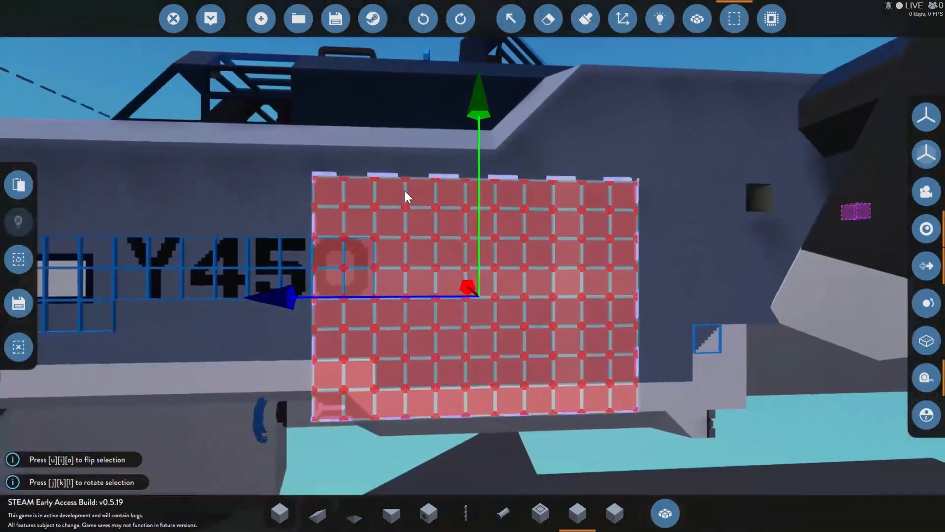
drag(474, 207, 474, 174)
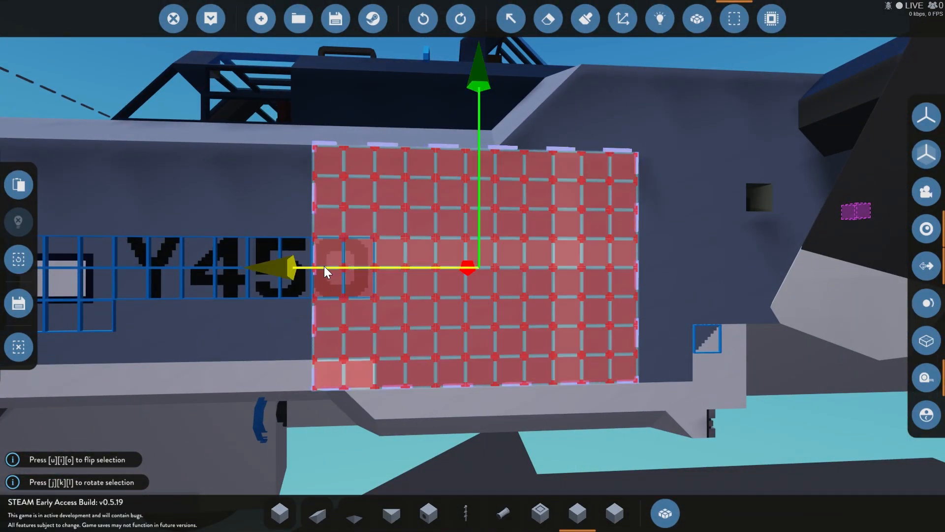
Step: Shift the nose art selection two blocks forward along the fuselage so it clears the Y450 marking, and place it there
drag(313, 267, 388, 268)
click(18, 190)
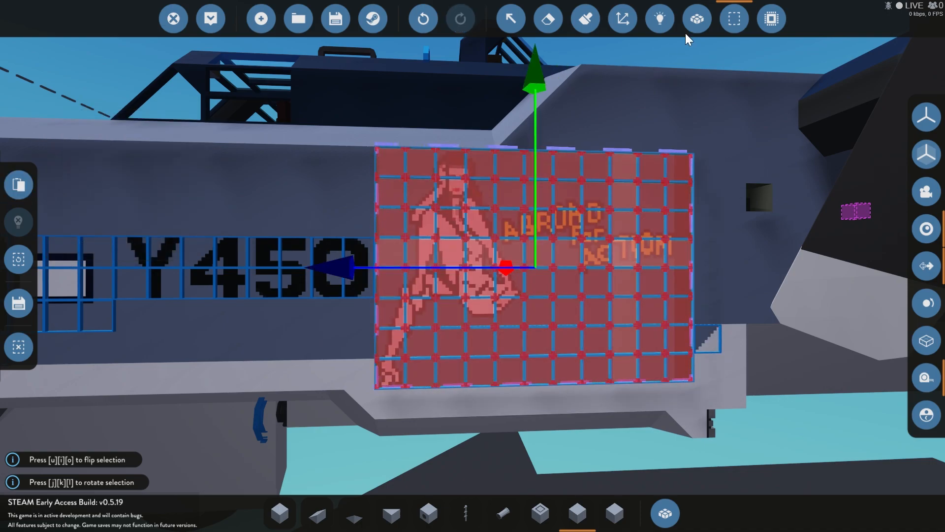
key(a)
key(a)
key(d)
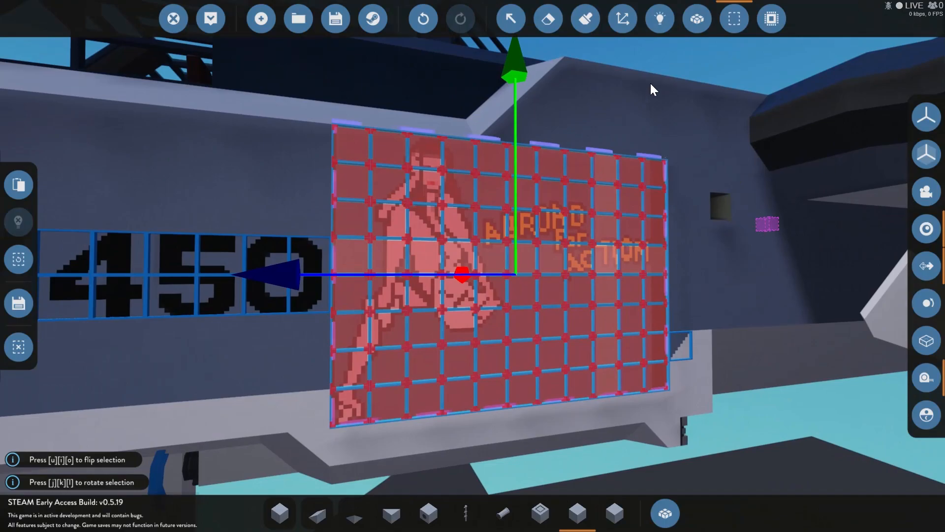
Step: Inspect the vehicle's body assignment around the placed nose art and return to the normal build view
click(701, 20)
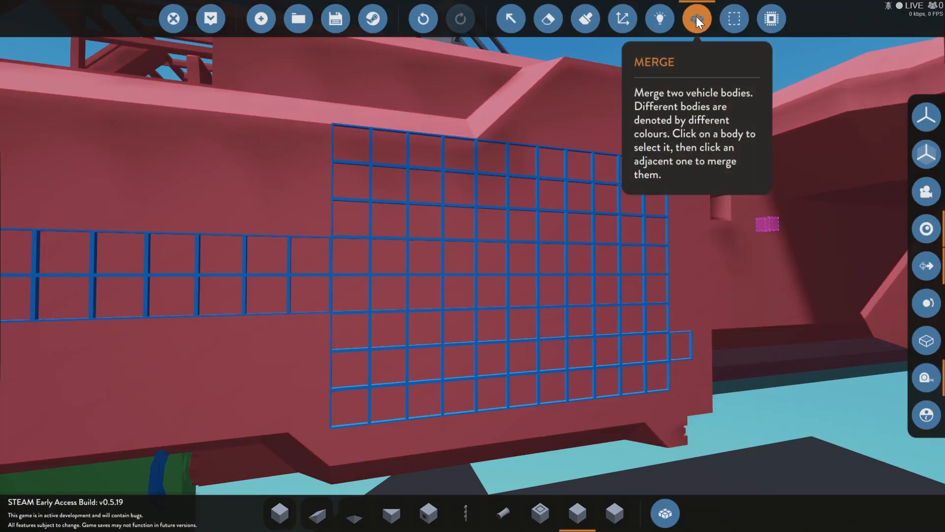
click(697, 19)
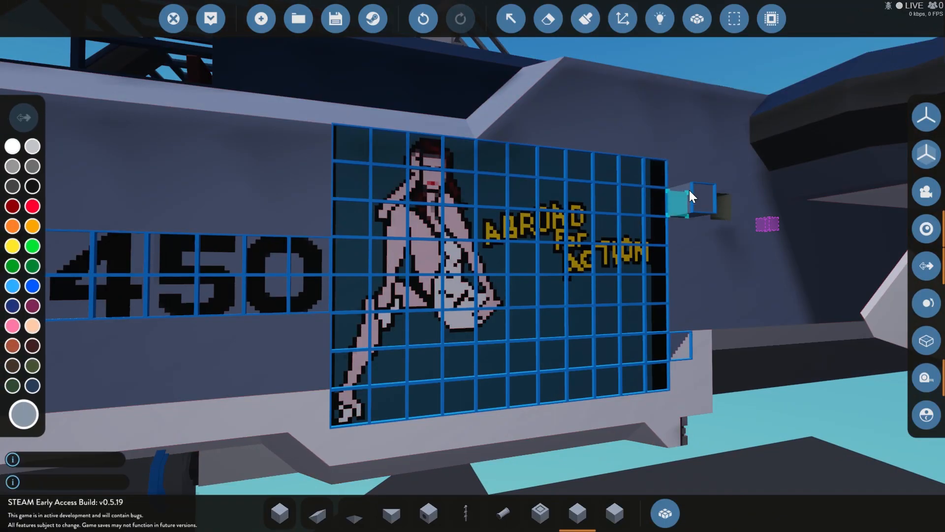
key(a)
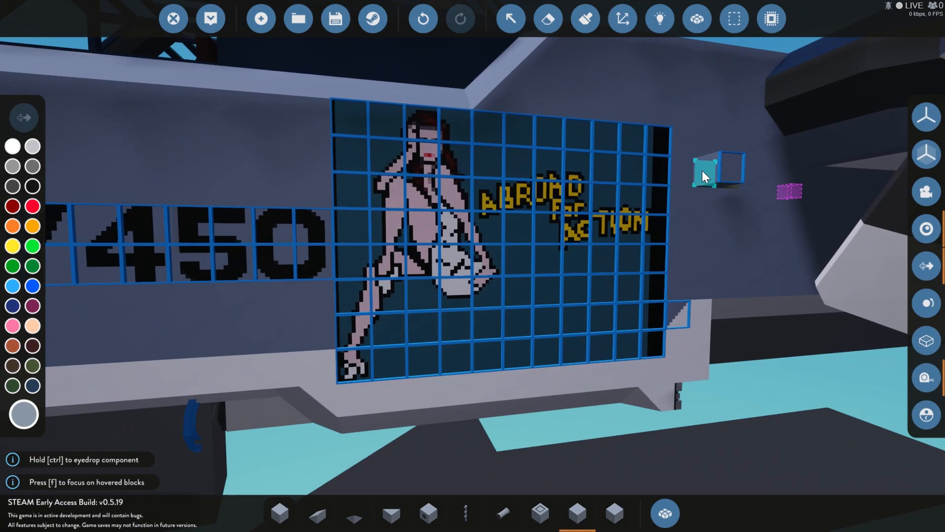
drag(702, 171, 730, 96)
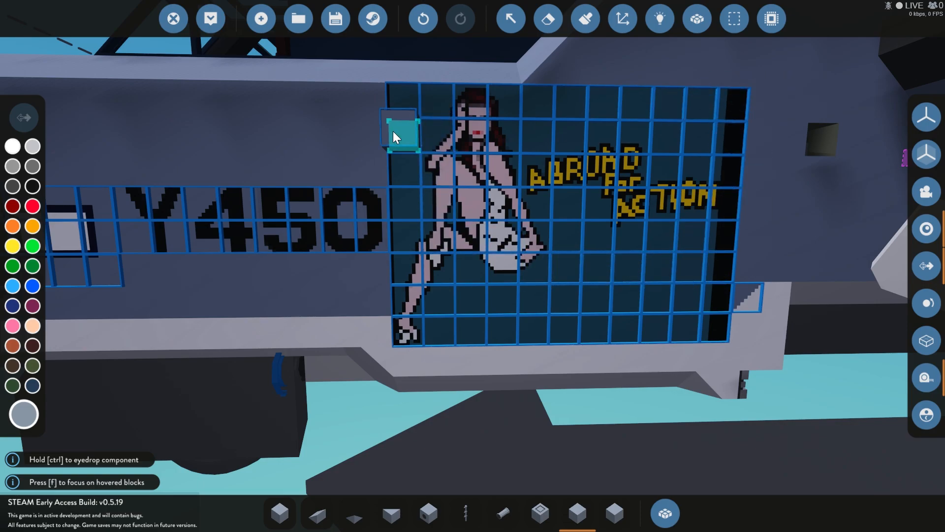
Step: Replace the teal background of the sign blocks around the figure and first letters with the fuselage's blue-grey
click(723, 237)
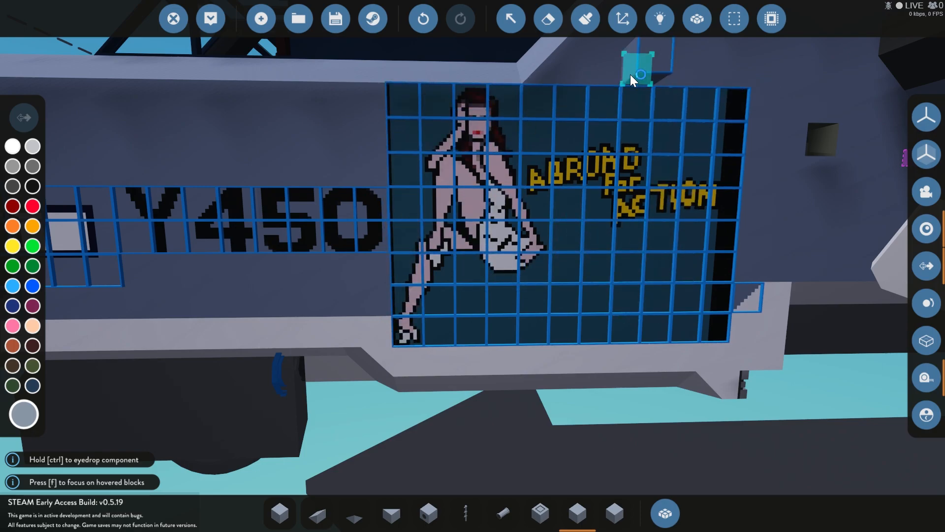
click(580, 24)
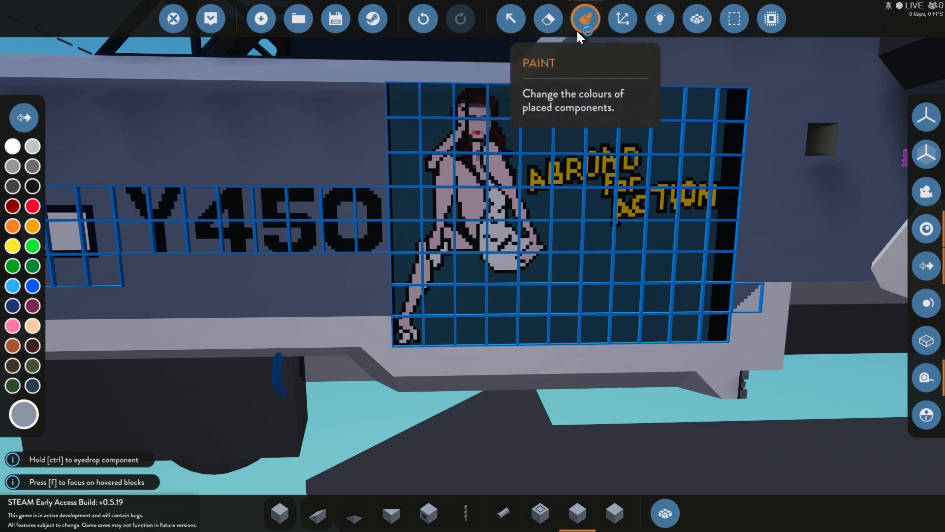
scroll(371, 138, up, 3)
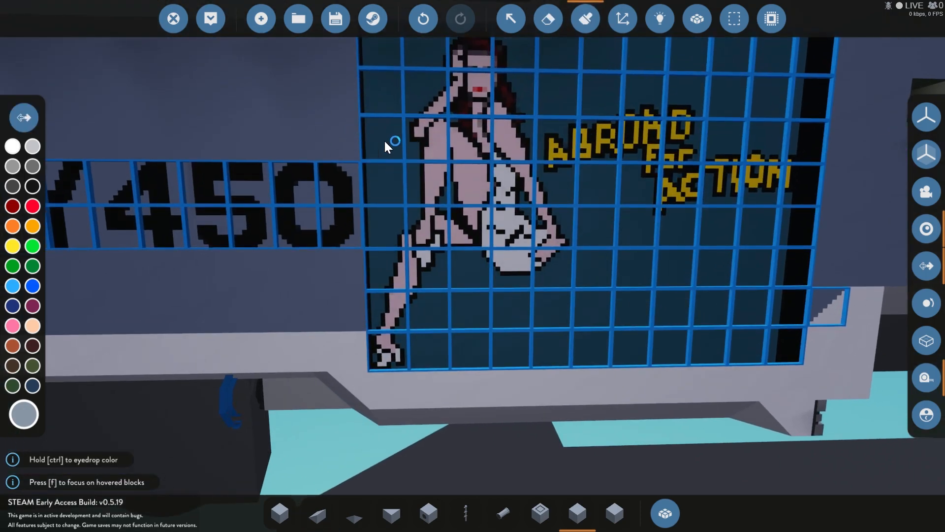
scroll(443, 175, down, 2)
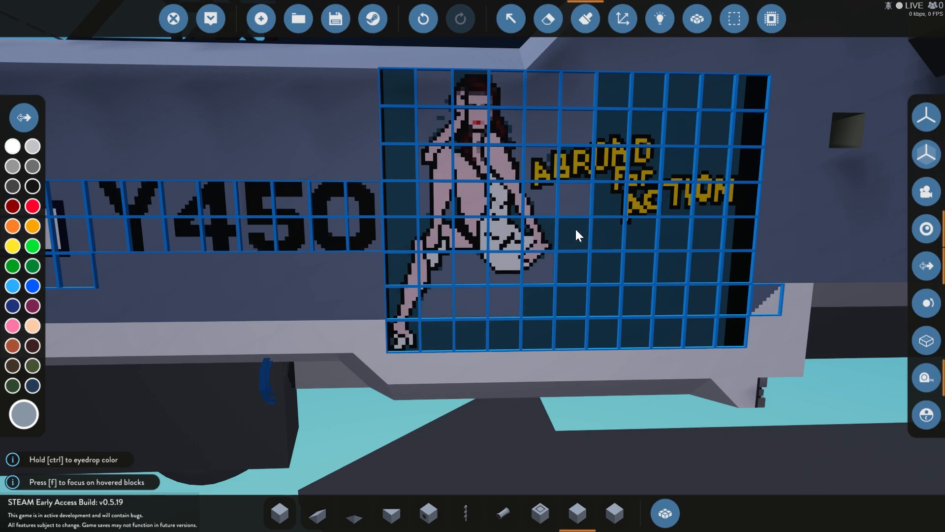
click(551, 236)
Step: Erase the empty sign blocks above the lettering, behind the figure's upper body, and beside the foot
click(549, 22)
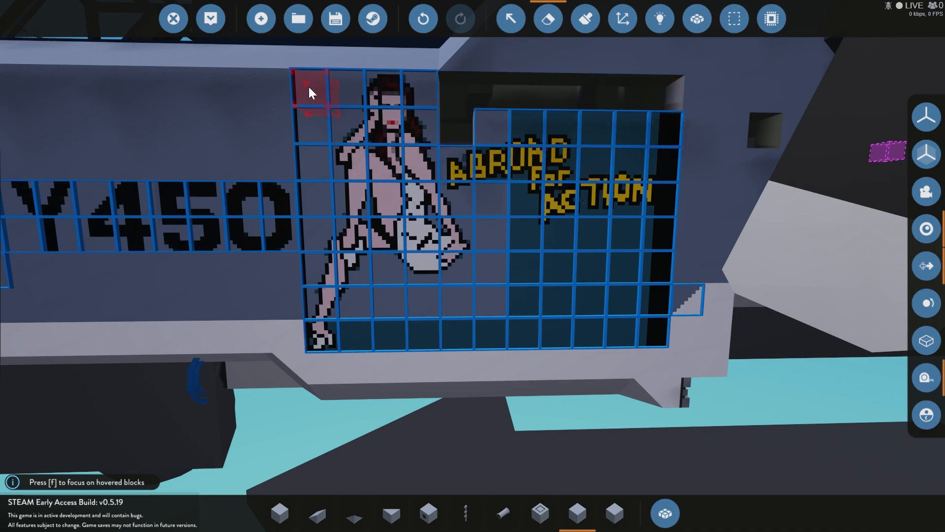
drag(309, 225, 310, 206)
scroll(320, 266, up, 2)
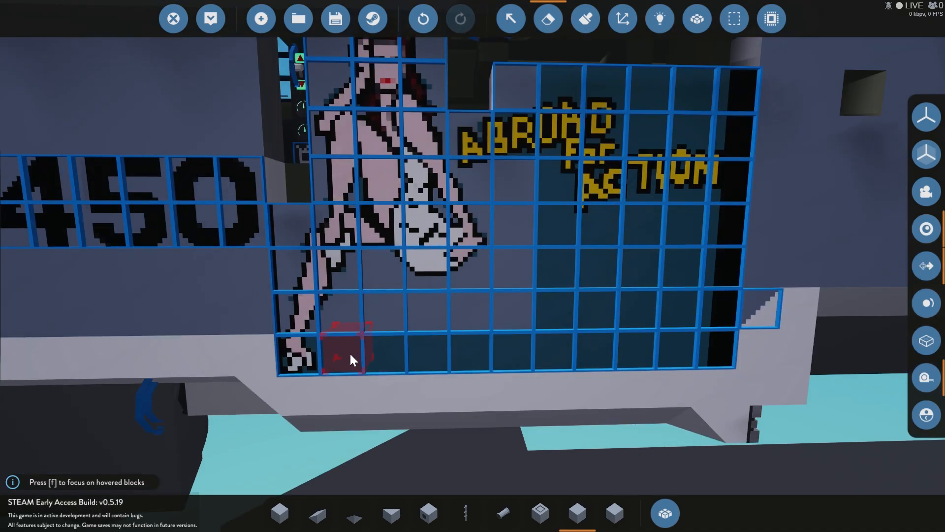
click(350, 355)
click(390, 358)
click(385, 329)
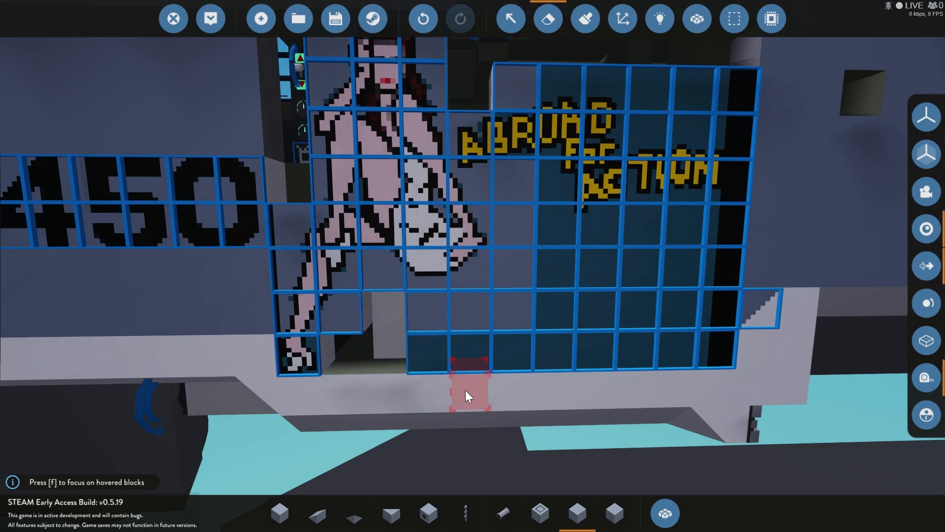
Step: Erase the empty rows of sign blocks below the lettering, up to the forward edge of the nose art
key(a)
key(d)
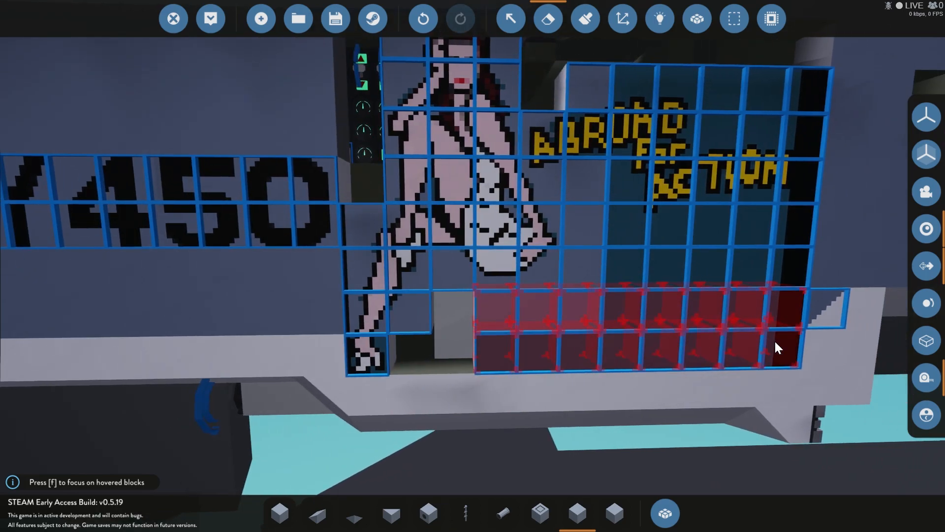
drag(775, 340, 775, 340)
key(d)
drag(492, 259, 686, 249)
drag(628, 227, 699, 229)
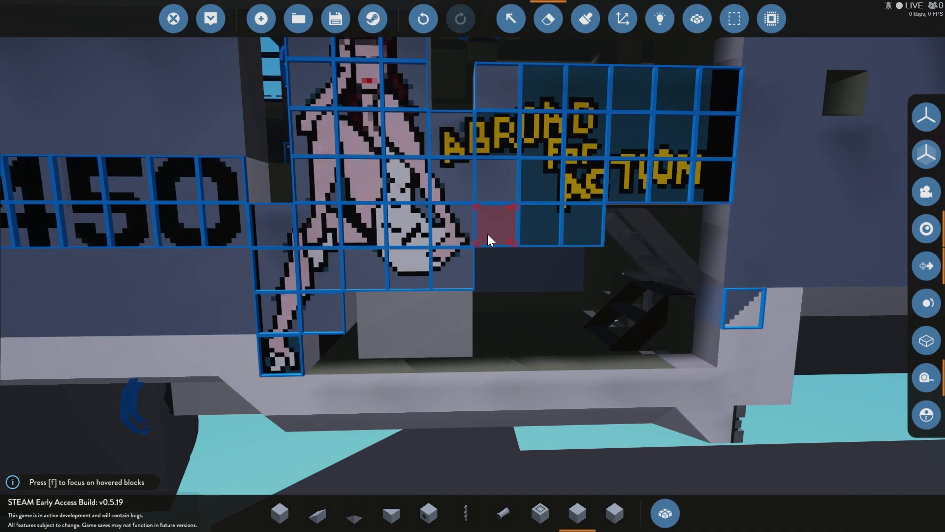
Step: Erase the remaining empty sign blocks between the figure and lettering and above the word ACTION
key(d)
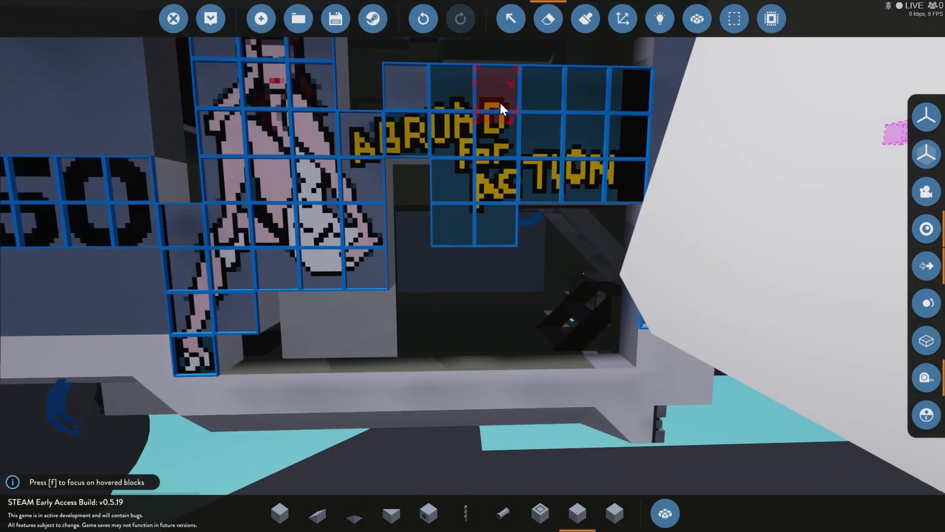
click(626, 88)
key(a)
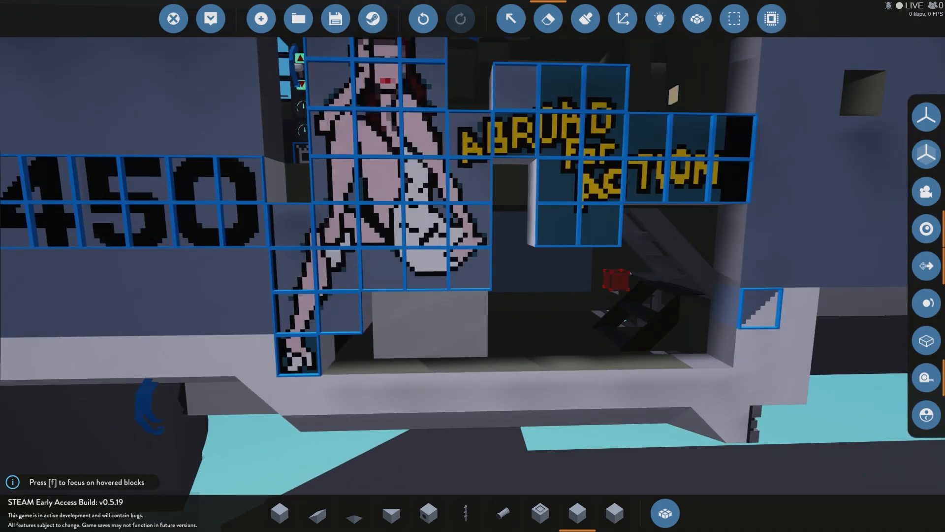
click(631, 271)
key(w)
key(s)
click(624, 279)
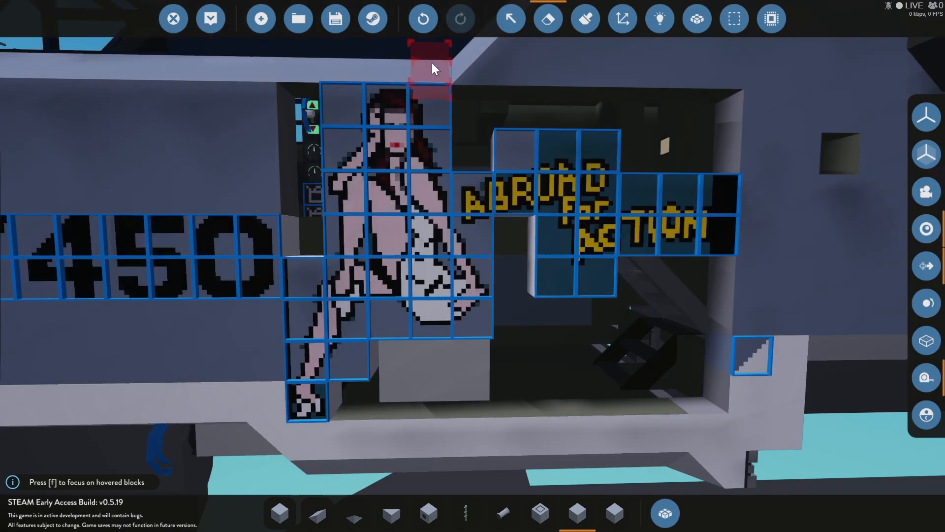
key(d)
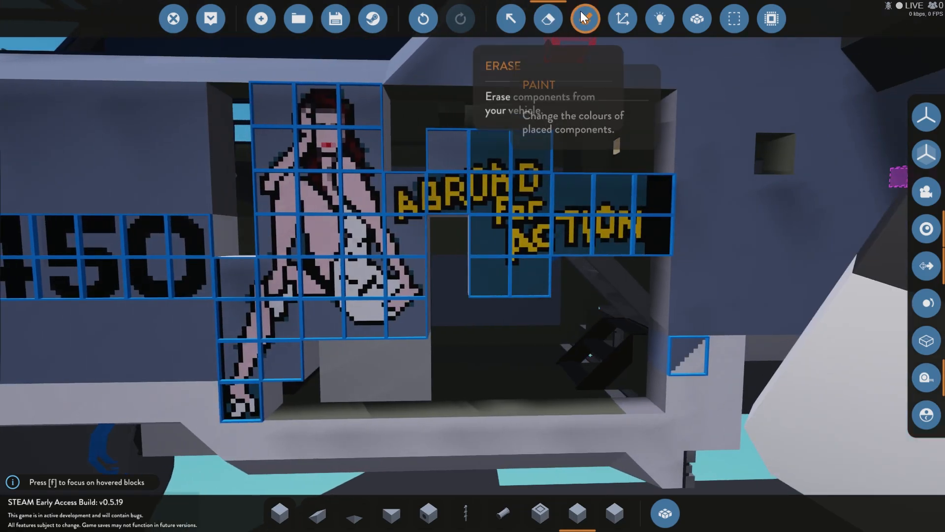
Step: Replace the remaining teal background of the lettering's sign blocks with the fuselage's blue-grey
click(586, 18)
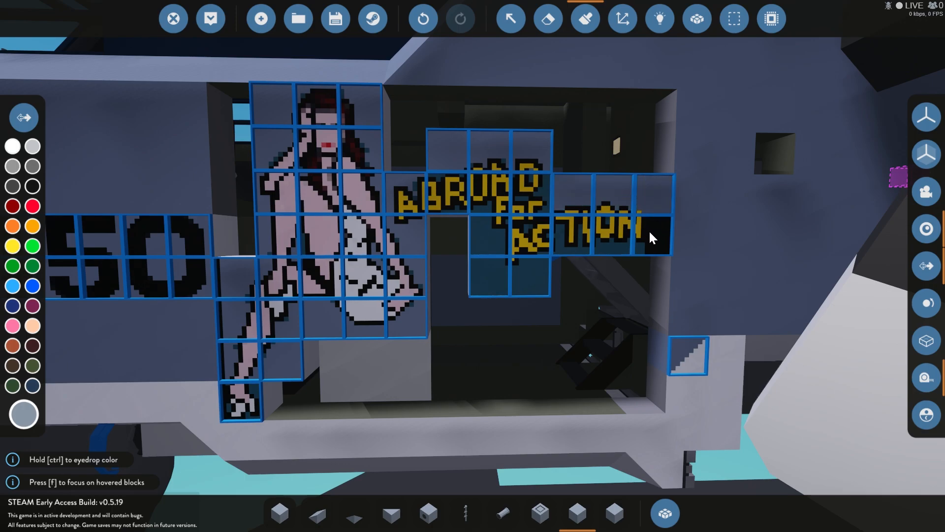
click(628, 246)
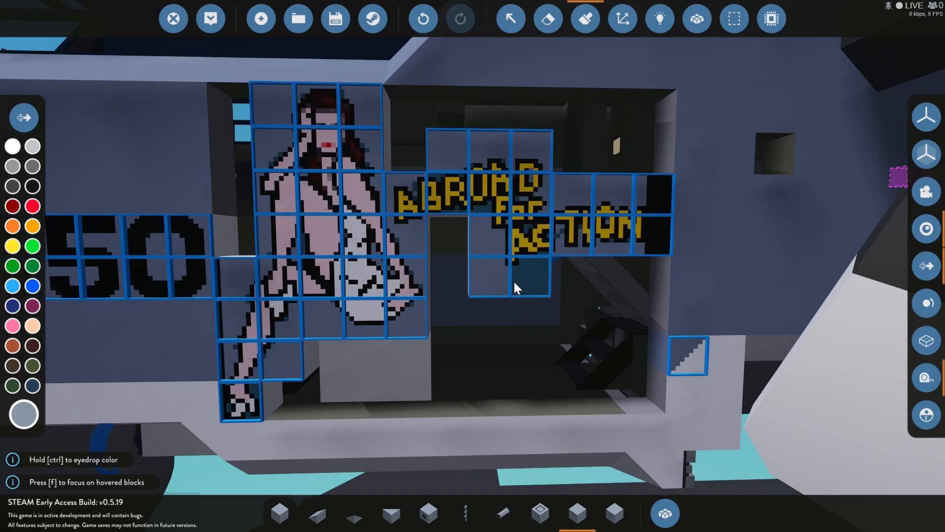
key(a)
key(d)
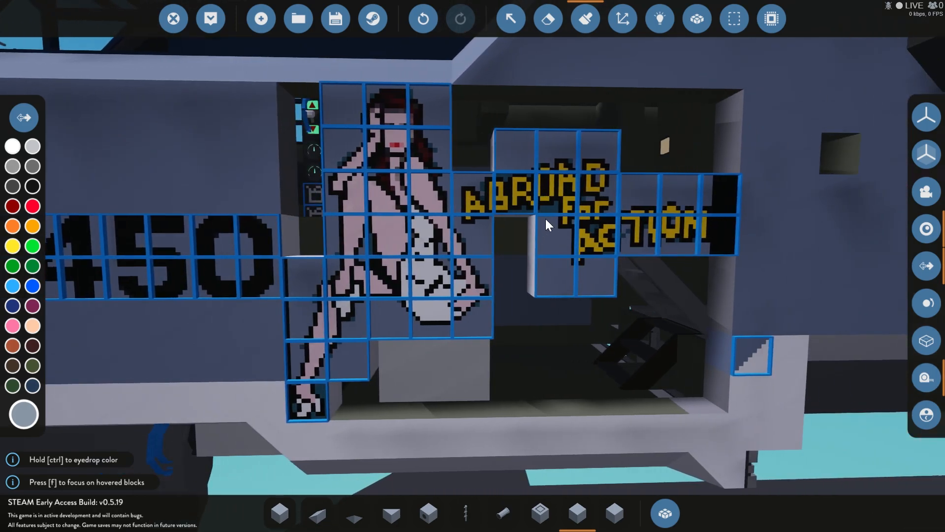
key(w)
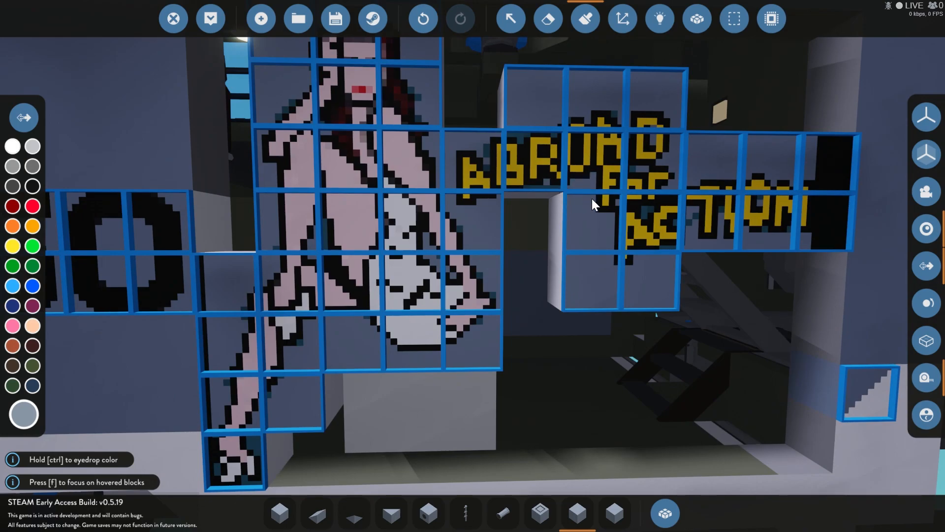
key(s)
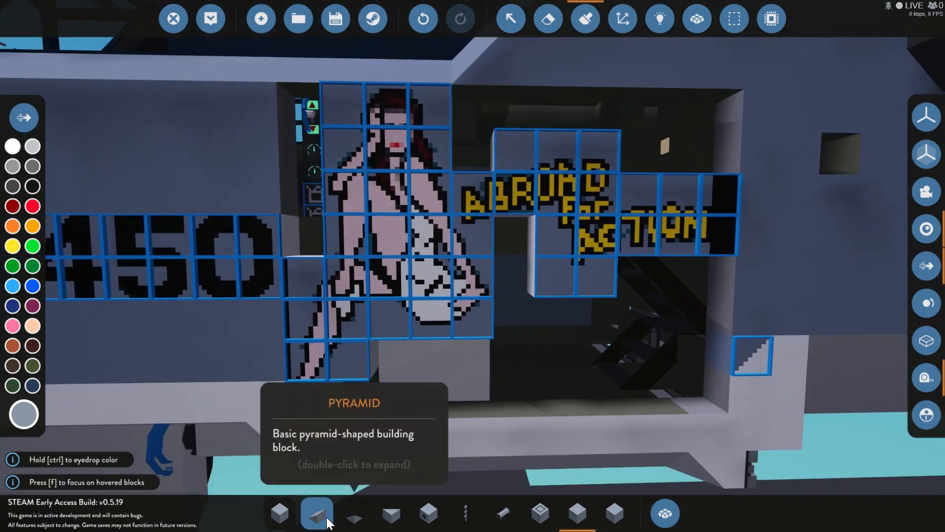
Step: Fill the fuselage openings around the nose art with basic blocks in the matching blue-grey
click(280, 513)
click(284, 97)
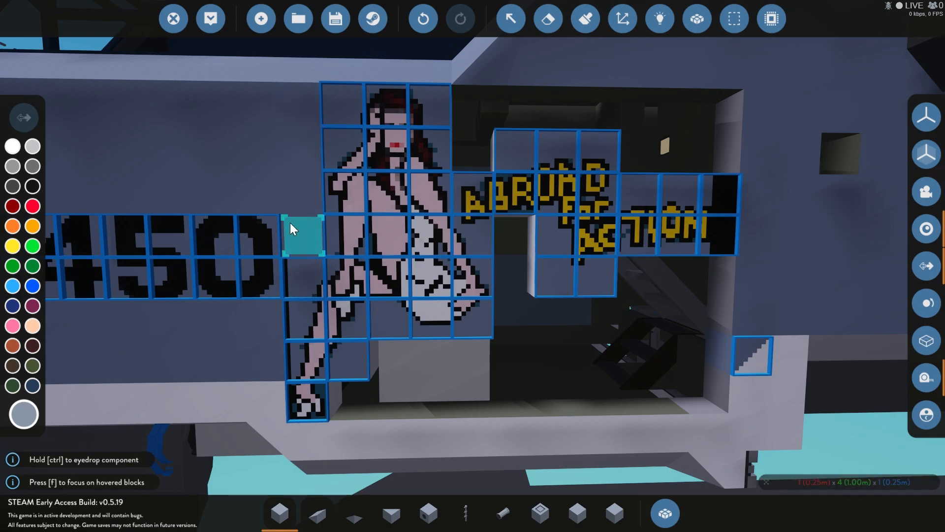
mouse_move(370, 415)
mouse_down()
mouse_move(712, 371)
mouse_move(755, 123)
mouse_up()
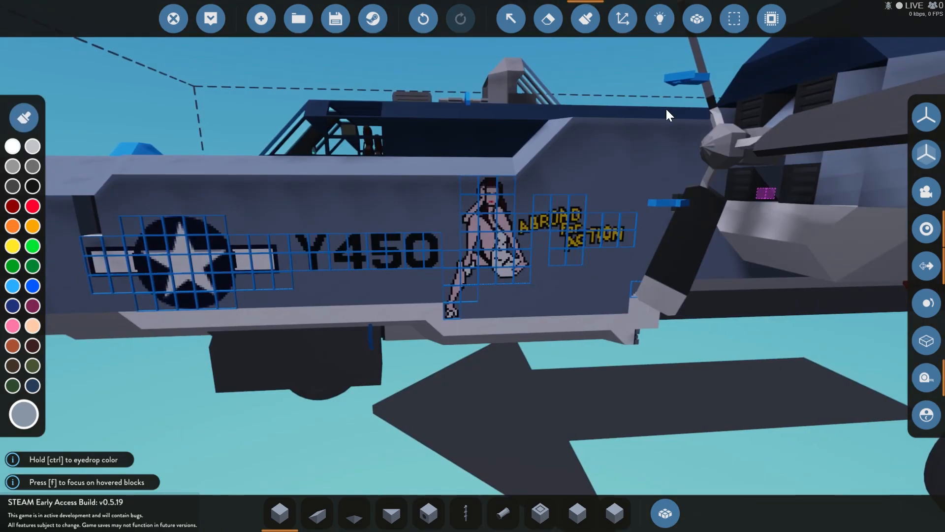
scroll(663, 109, up, 5)
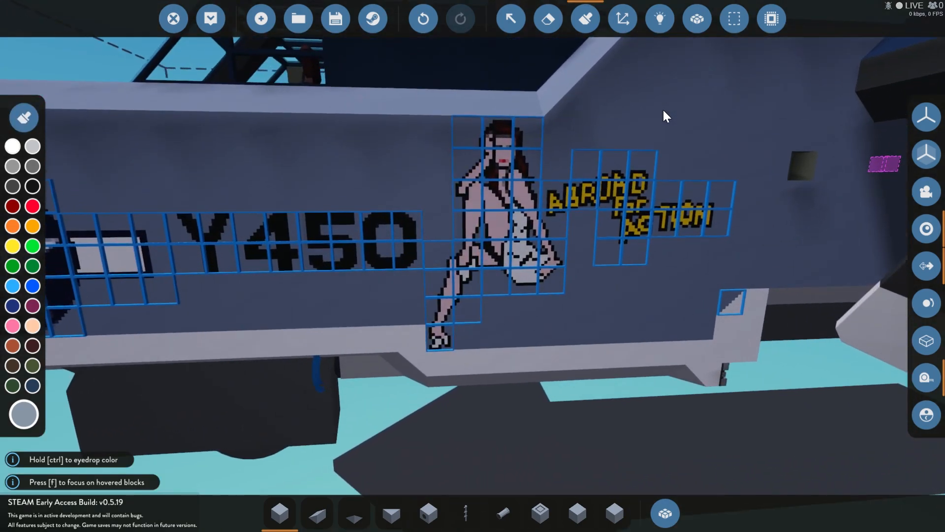
scroll(664, 110, down, 2)
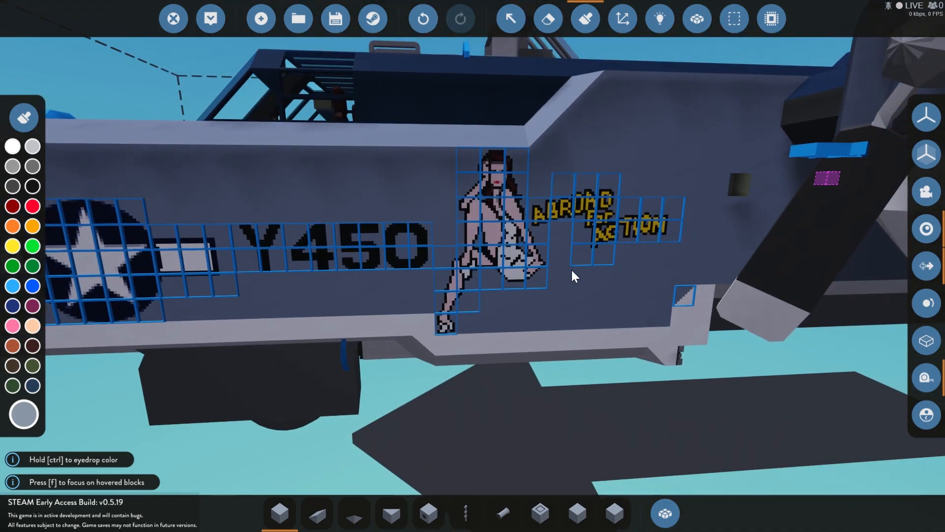
Step: View the logic connections briefly, clear the old selection, and load the saved AbroadForAction_glow vehicle into the selection grid
click(662, 18)
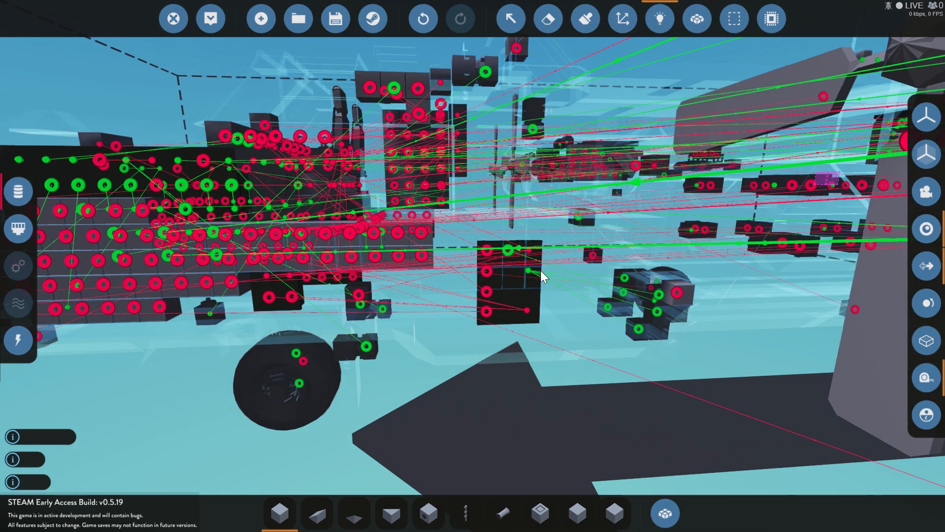
click(660, 18)
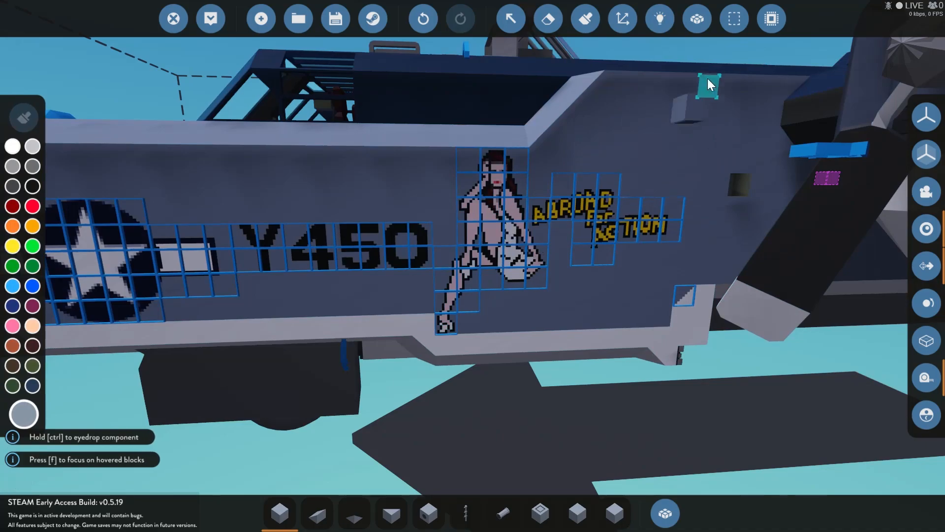
click(734, 20)
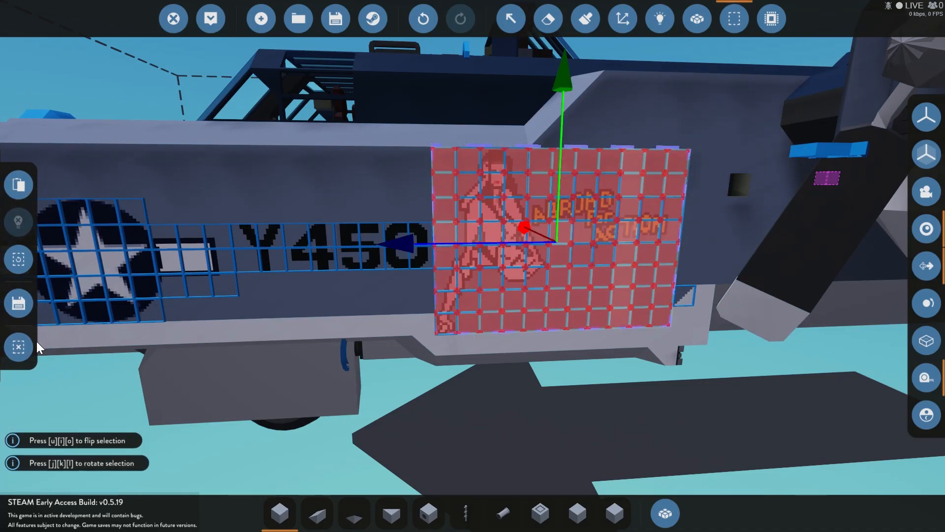
click(19, 344)
click(17, 365)
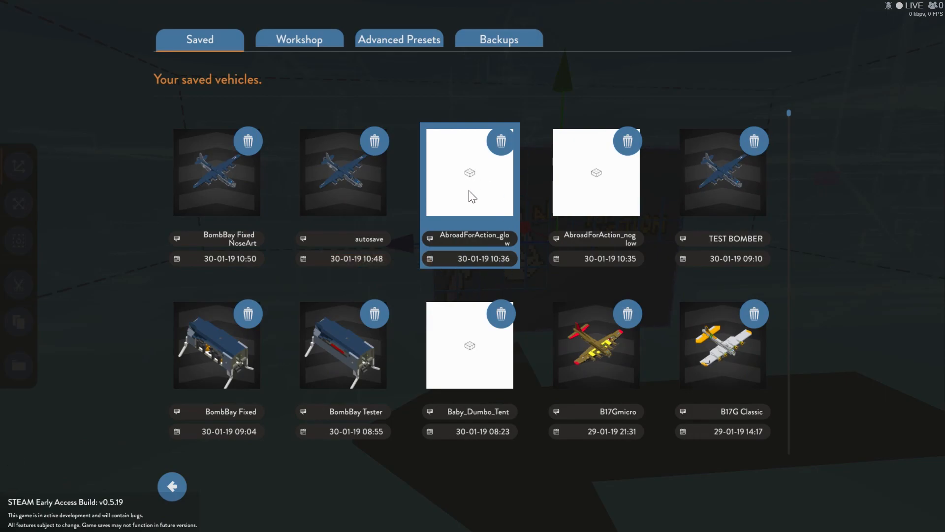
click(471, 196)
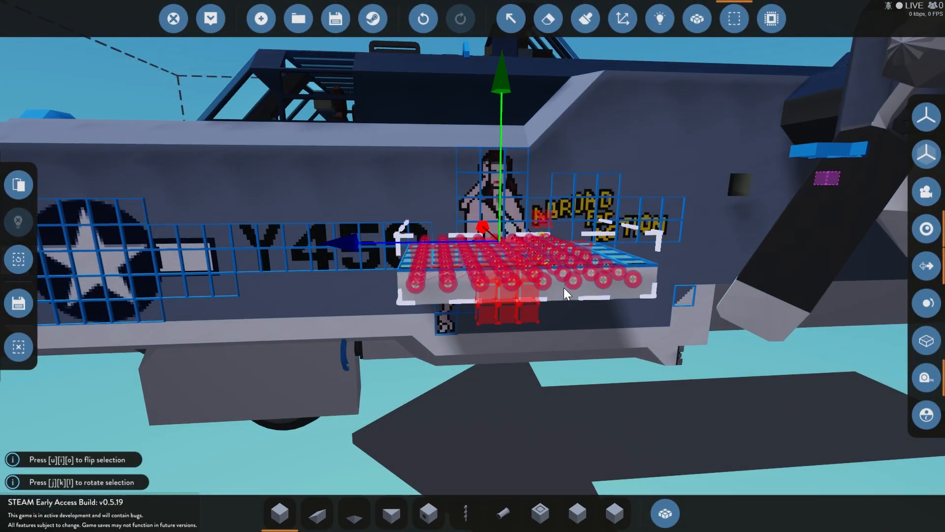
Step: Rotate the glowing nose art selection until it stands upright and parallel to the fuselage side
key(j)
key(k)
key(k)
key(k)
key(l)
key(j)
key(j)
key(k)
key(j)
key(k)
key(k)
key(k)
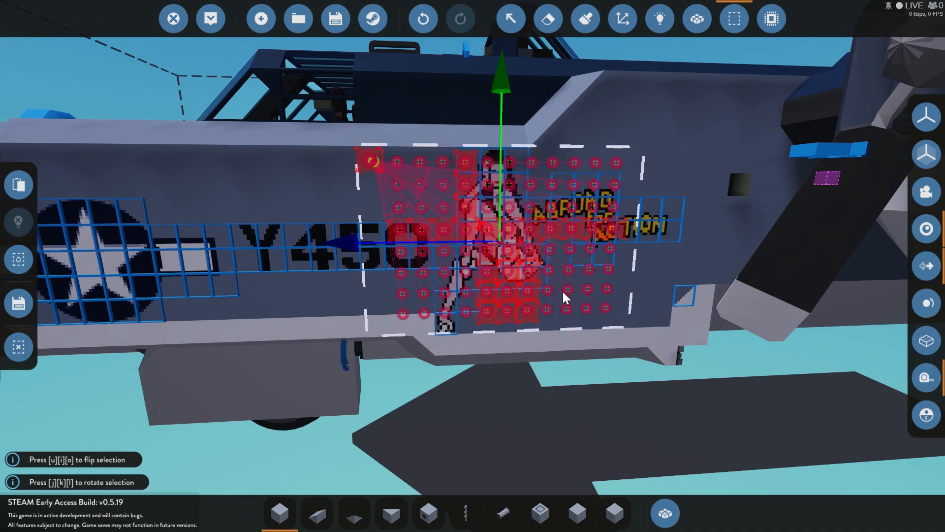
Step: Move the glowing nose art aft between the star insignia and the finished nose art, and place it over the Y450 marking
key(d)
drag(661, 218, 637, 226)
key(a)
key(s)
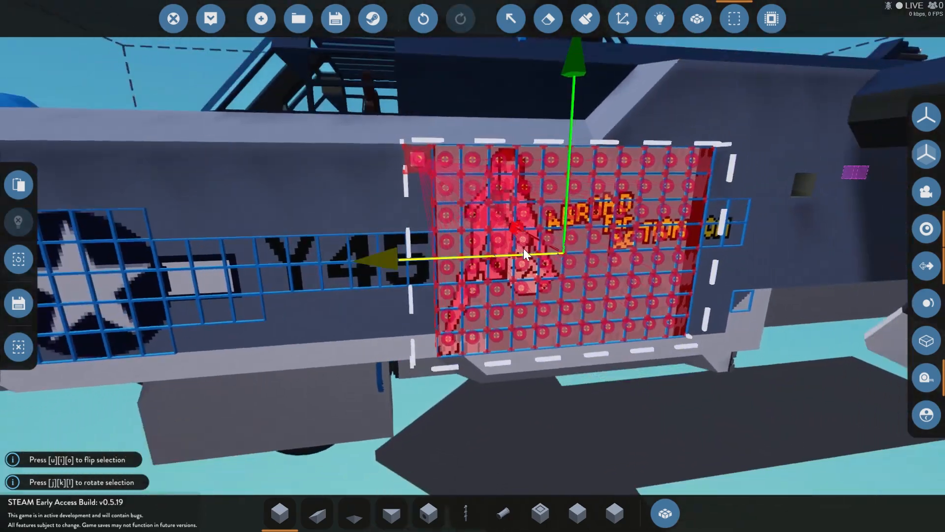
key(a)
drag(447, 259, 333, 280)
click(22, 187)
key(a)
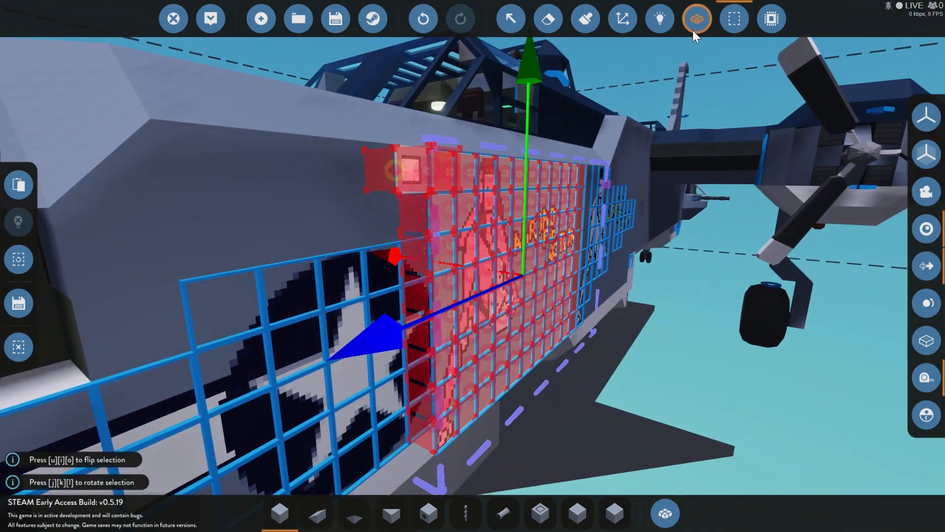
Step: Merge the placed glowing nose art and its light button with the fuselage body
click(695, 23)
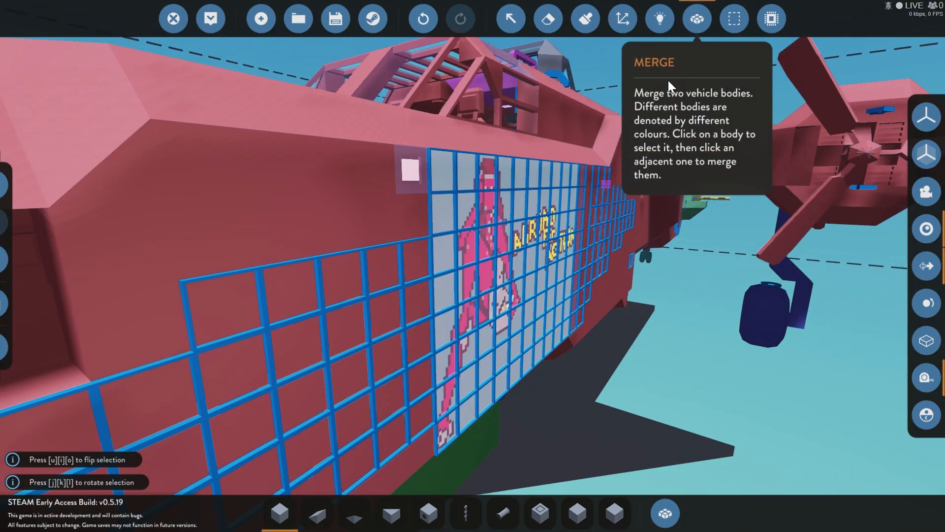
click(391, 233)
click(442, 229)
key(d)
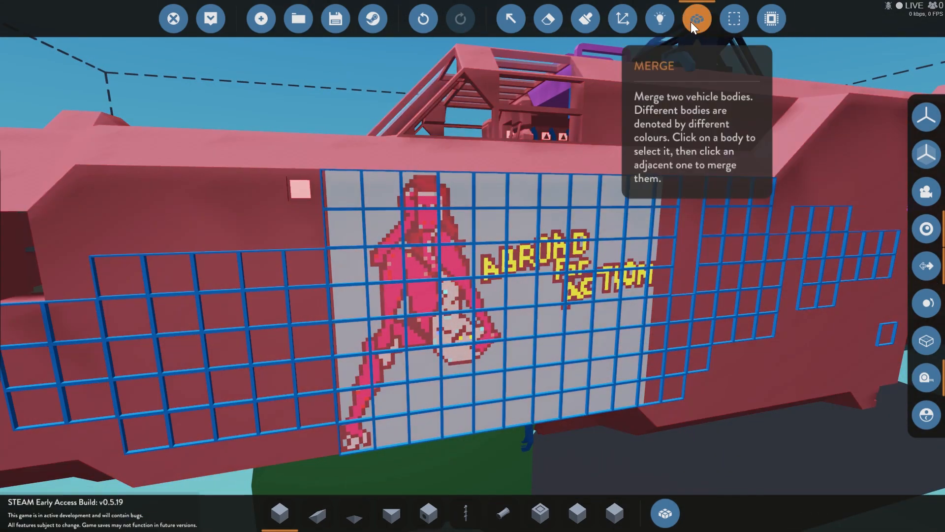
click(691, 21)
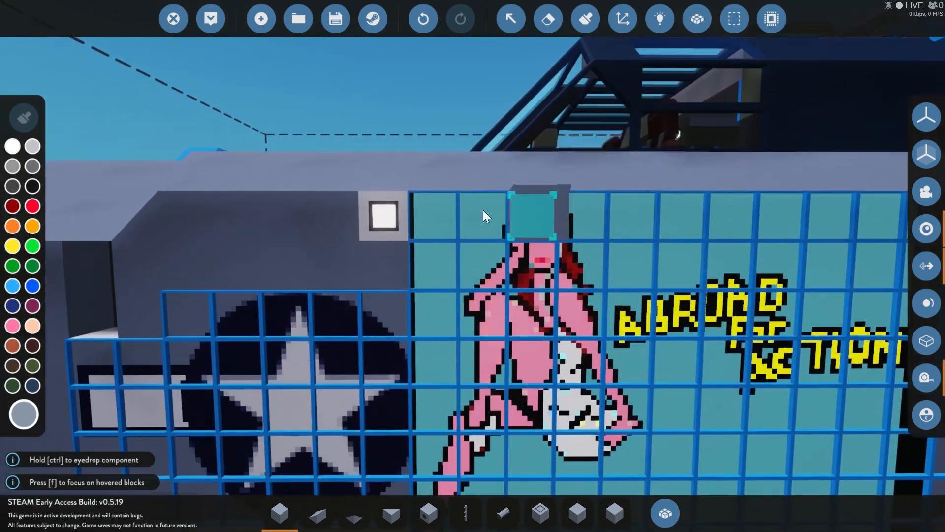
click(397, 226)
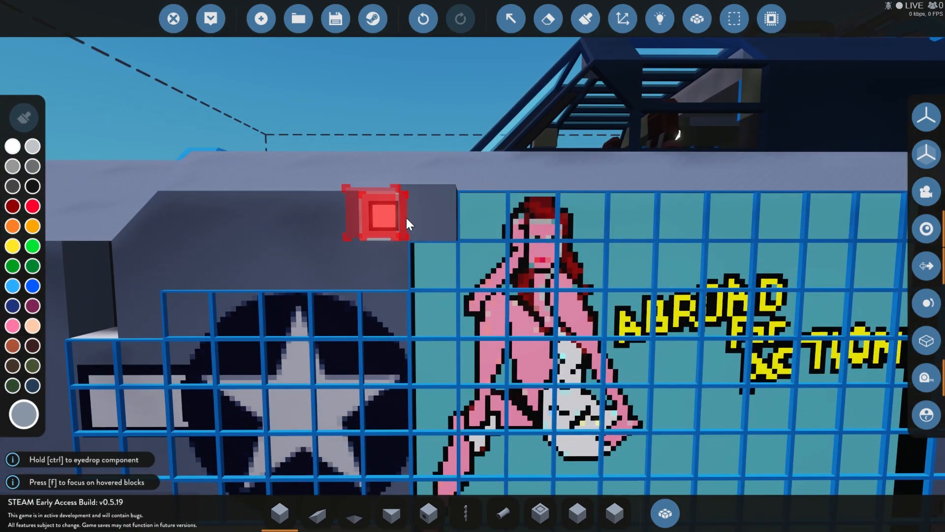
Step: Check the light's on/off links, then chain the electric nodes of the nose art's paintable indicators column by column across the panel
click(653, 20)
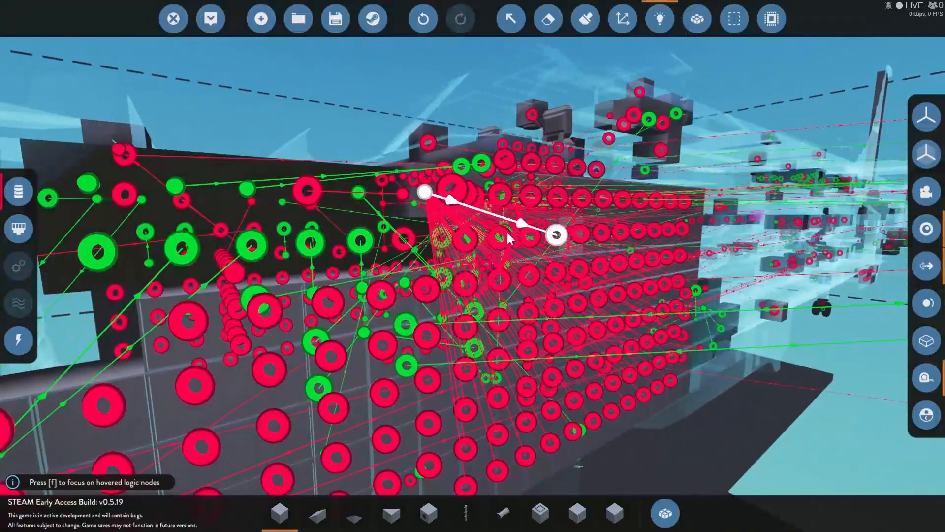
mouse_move(422, 194)
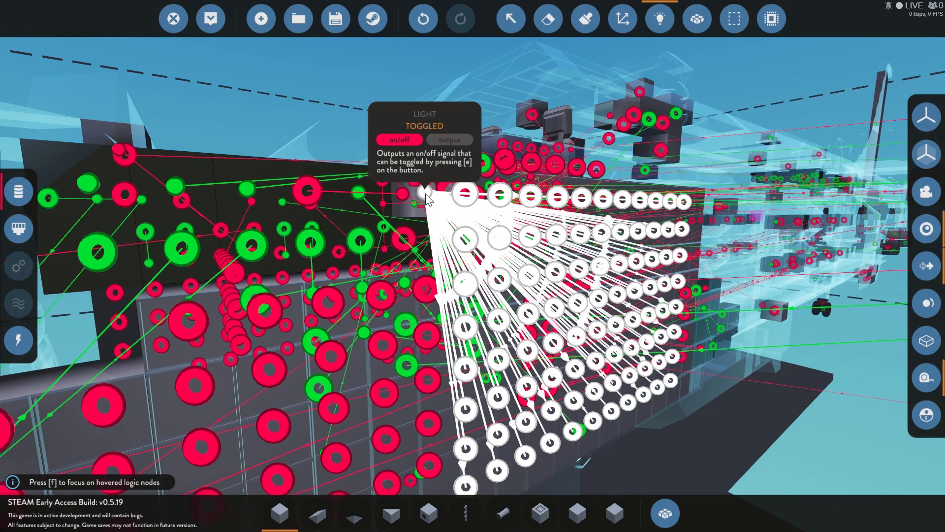
key(d)
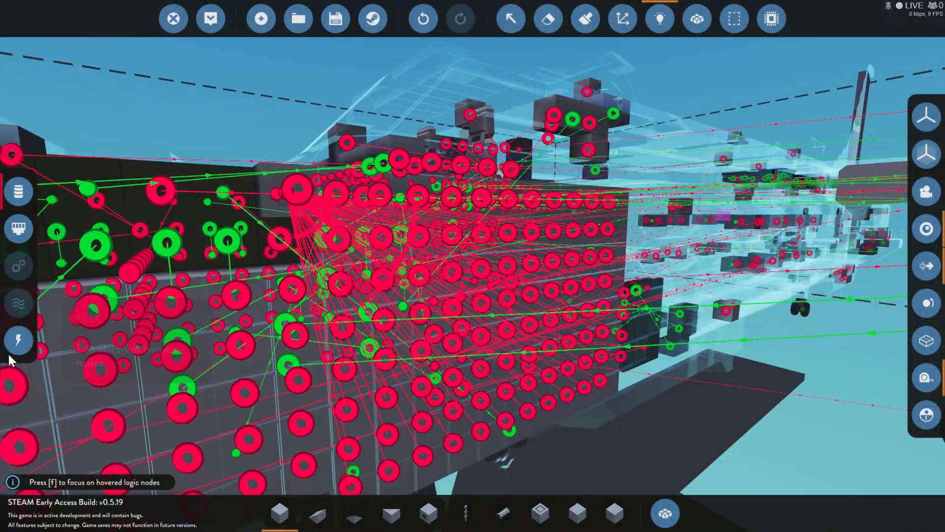
click(18, 341)
right_click(248, 333)
key(d)
key(w)
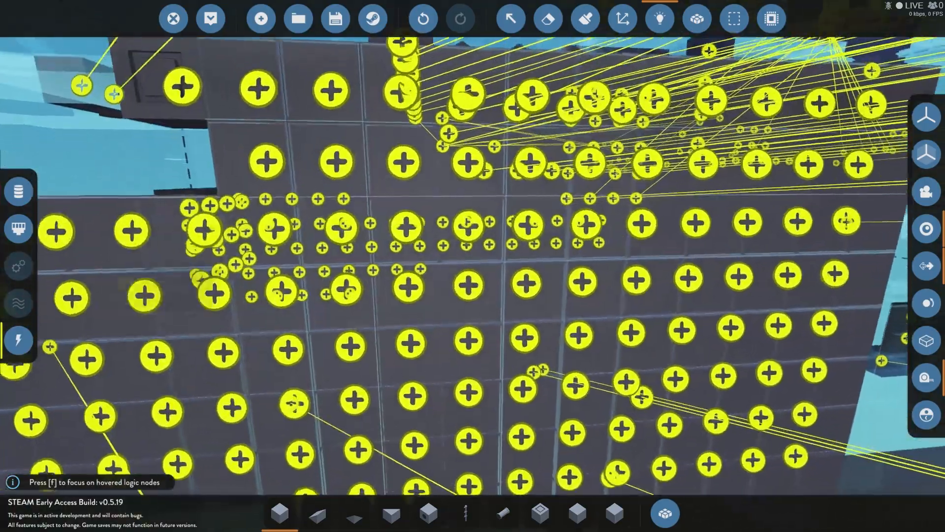
key(s)
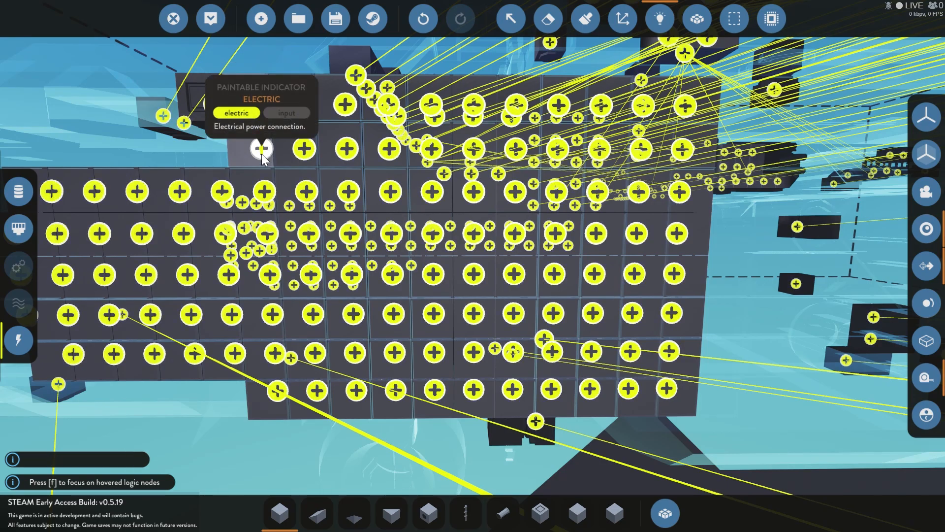
drag(262, 153, 433, 119)
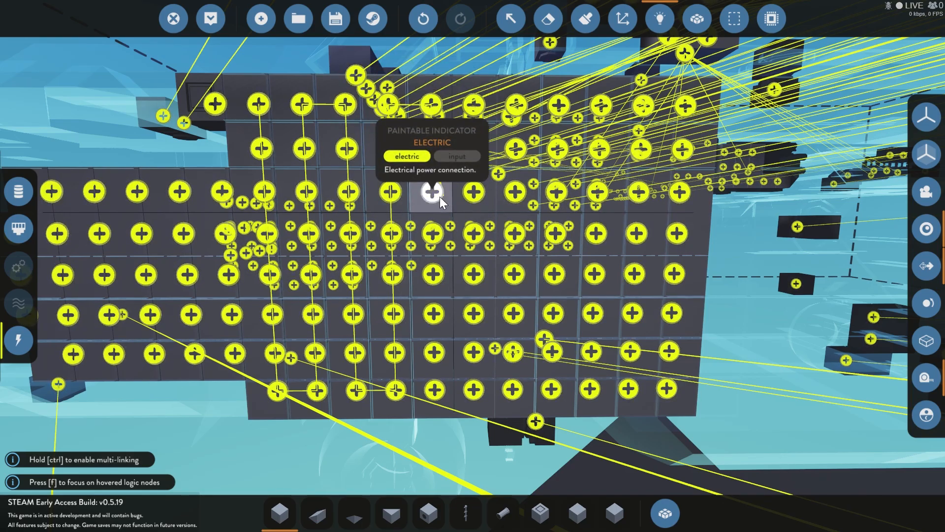
mouse_move(434, 196)
mouse_down()
mouse_move(433, 389)
mouse_move(467, 391)
mouse_move(481, 360)
mouse_move(474, 229)
mouse_move(519, 105)
mouse_move(557, 369)
mouse_move(558, 109)
mouse_move(593, 389)
mouse_move(684, 148)
mouse_move(669, 389)
mouse_up()
key(d)
key(s)
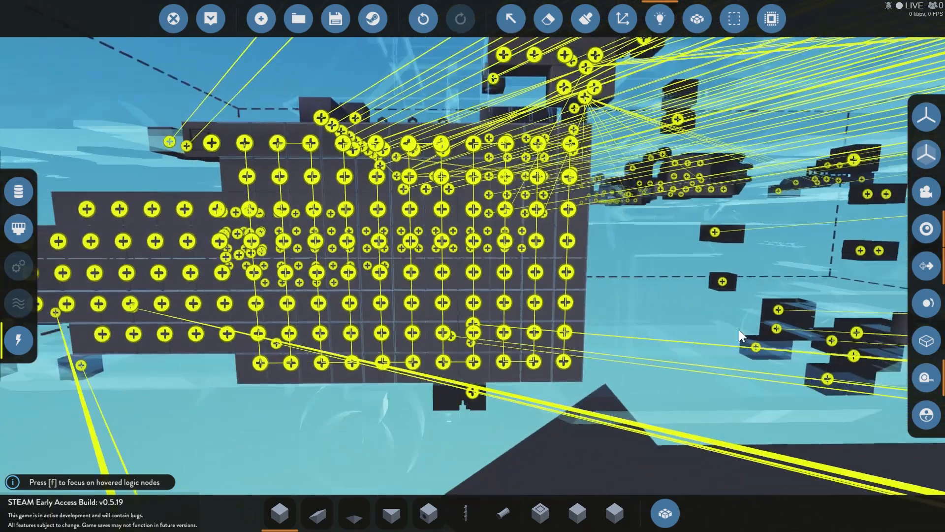
Step: Wire the electric node of the Light button beside the nose art to the aircraft's central power connection
key(a)
key(a)
key(w)
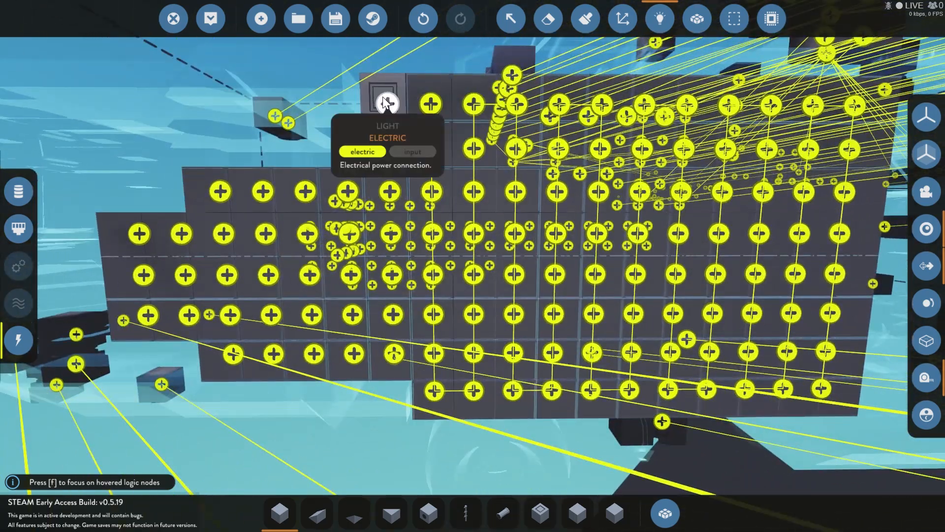
drag(383, 107, 479, 217)
key(d)
key(w)
key(d)
key(w)
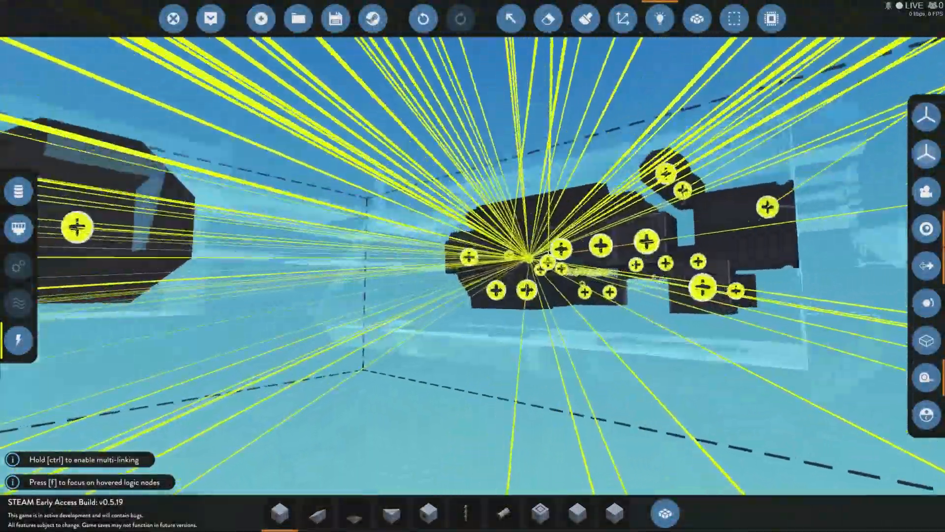
key(w)
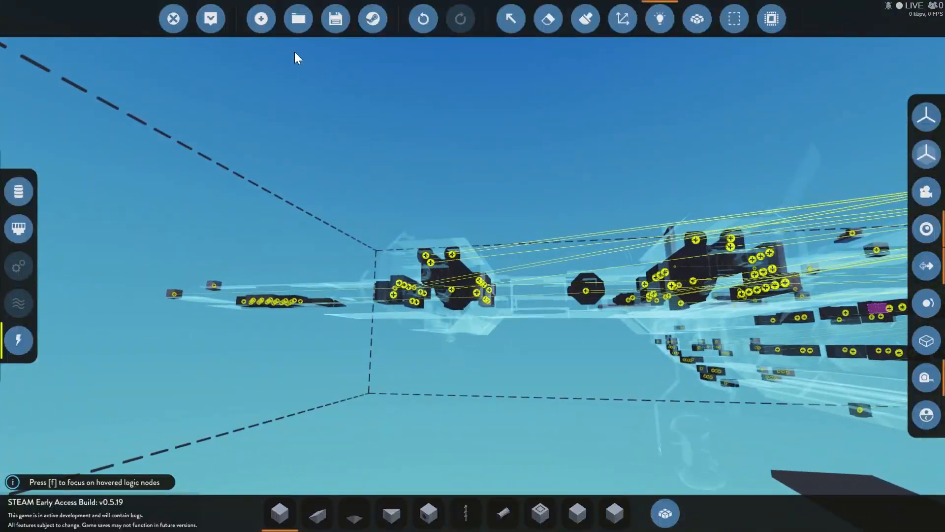
Step: Spawn the aircraft in the hangar and set the overridden time to night in the creative options
click(220, 19)
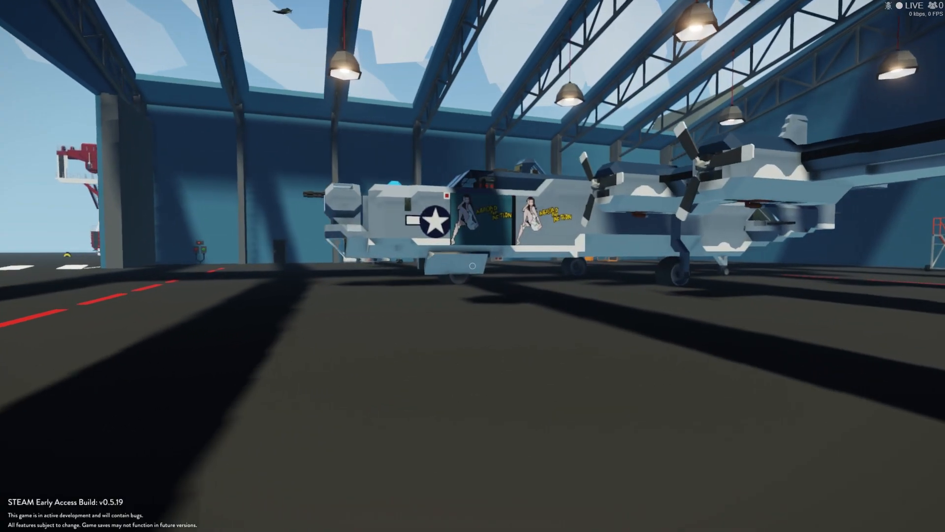
key(grave)
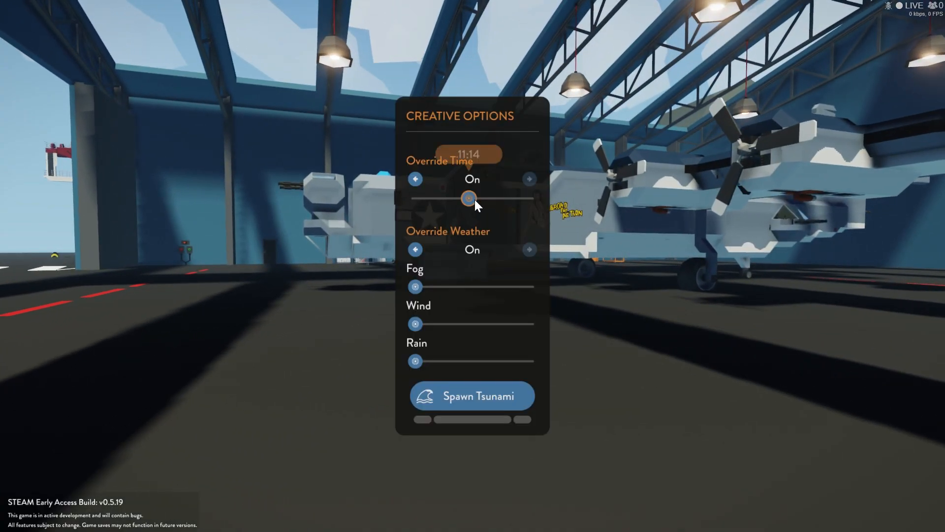
drag(474, 200, 424, 211)
key(grave)
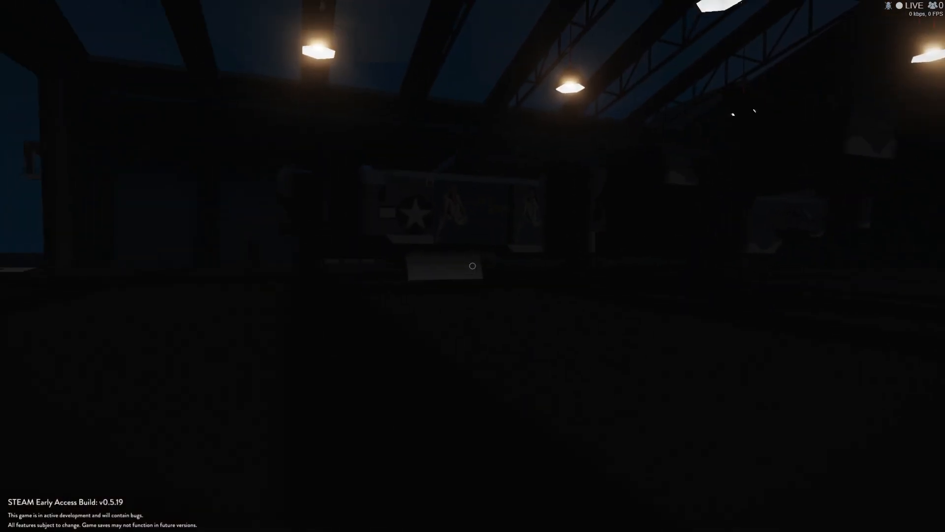
Step: Approach the nose art and switch on the Light button beside the star insignia
key(w)
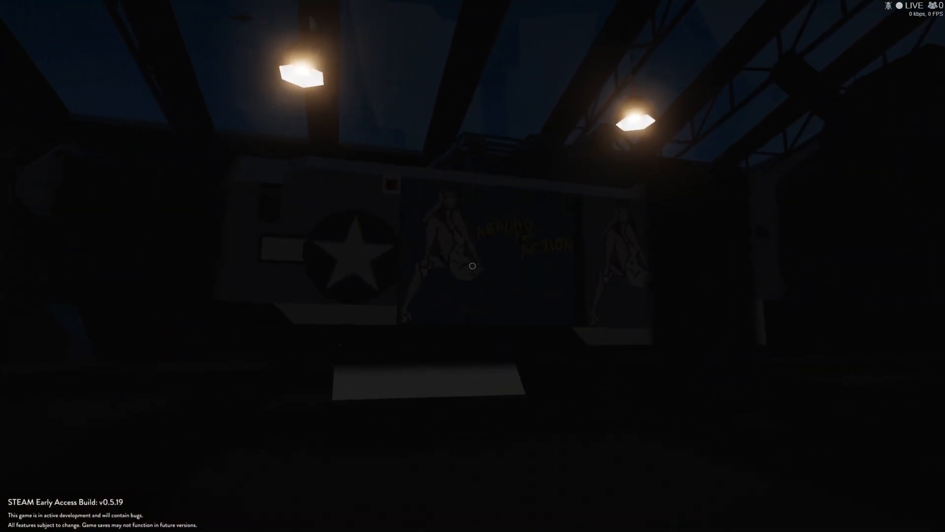
key(w)
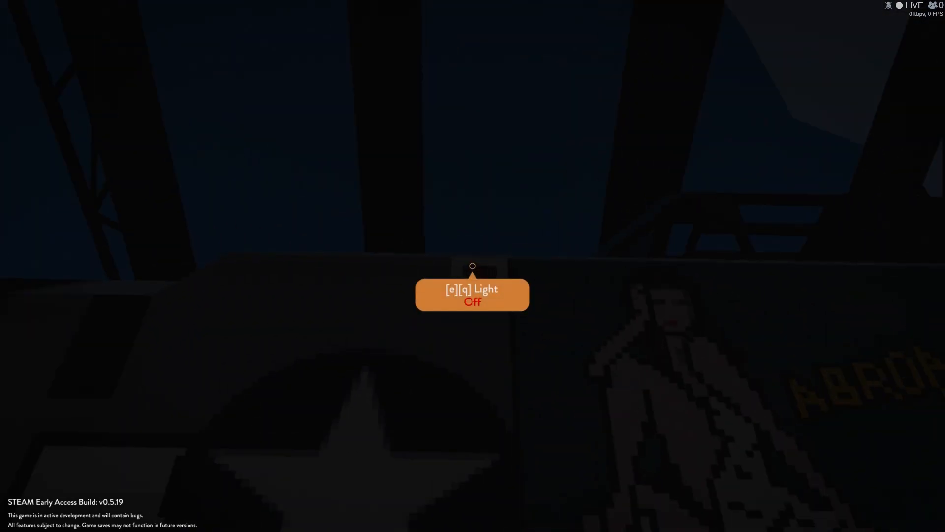
key(e)
key(s)
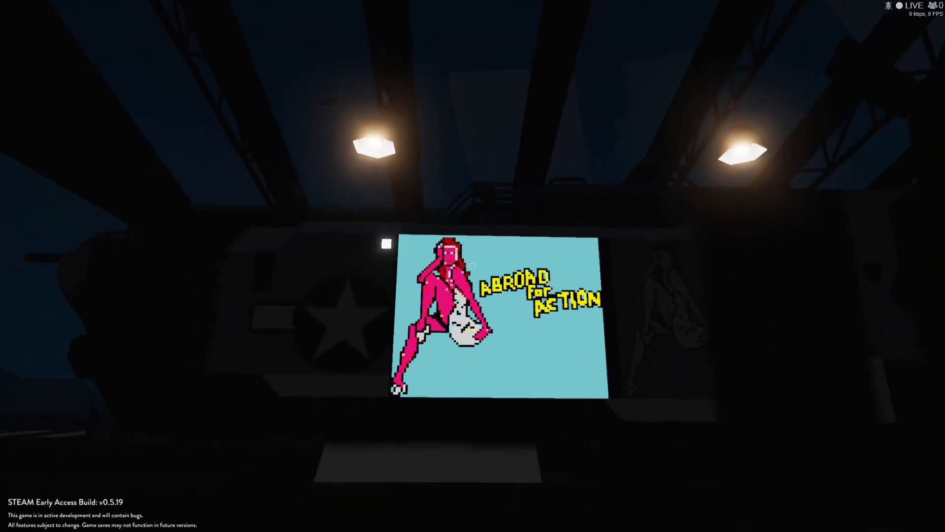
Step: Inspect the illuminated nose art in the dark hangar from several positions, beside the non-glowing version
key(d)
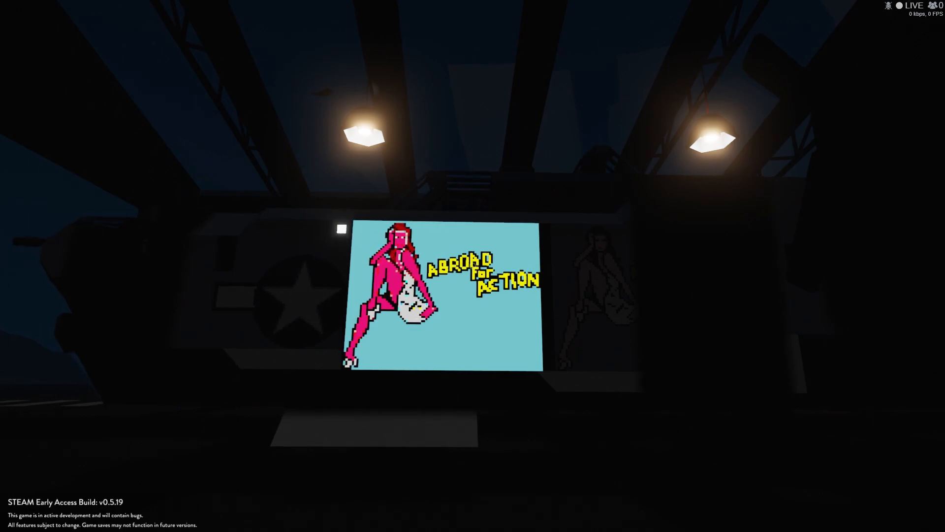
key(w)
key(d)
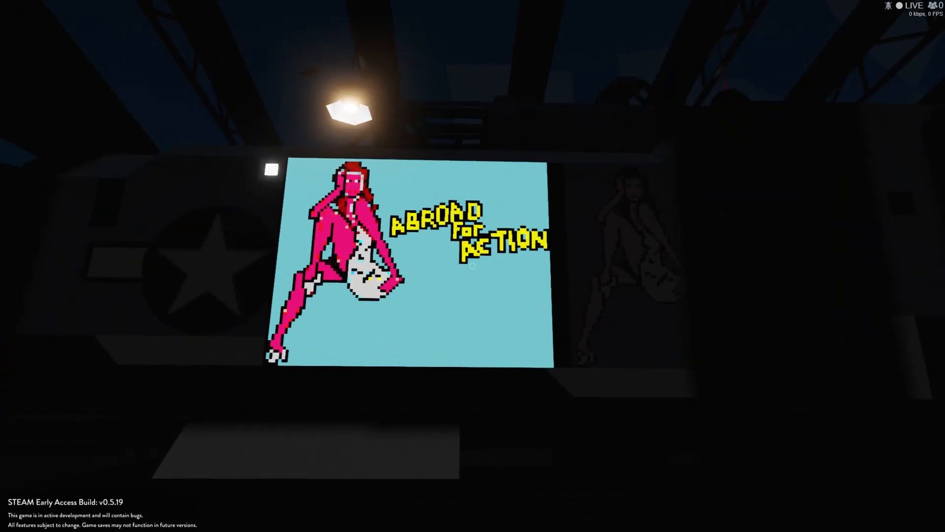
key(a)
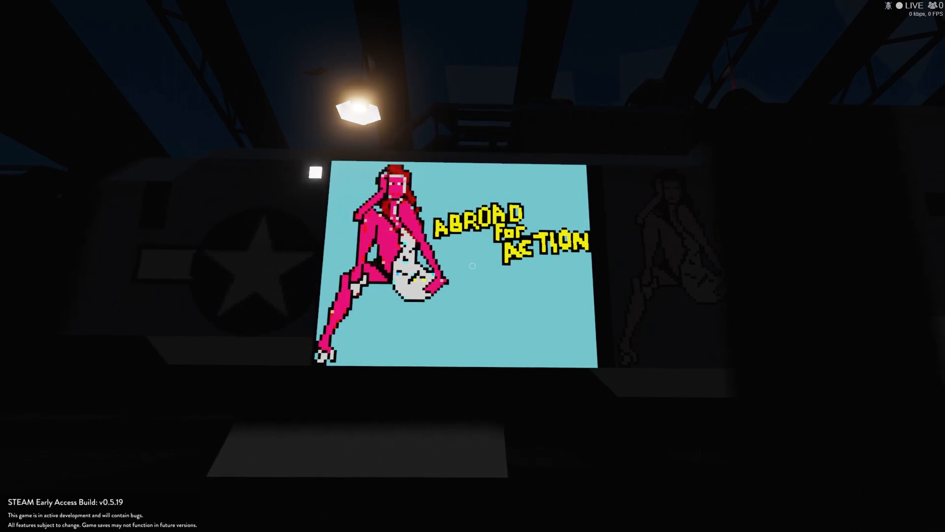
key(d)
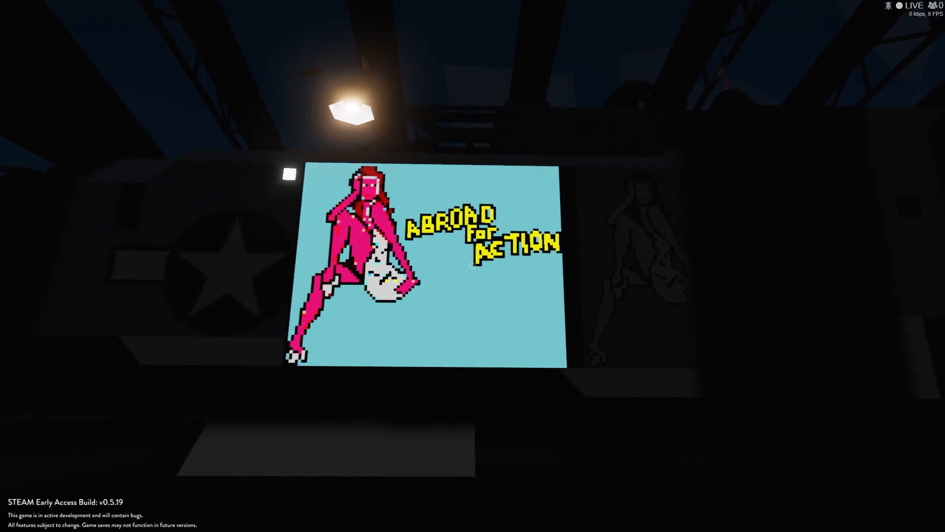
key(d)
key(a)
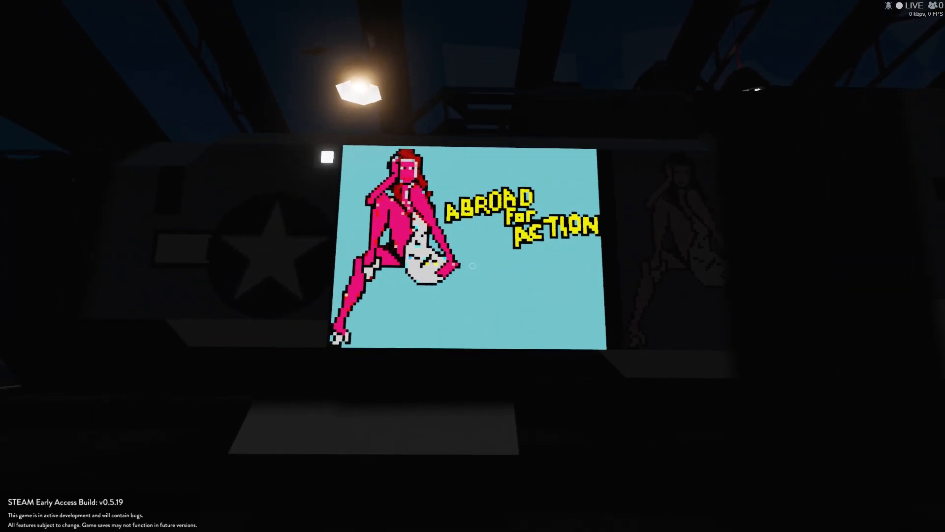
Step: Switch off the nose art's Light button and return the aircraft to the vehicle editor
key(w)
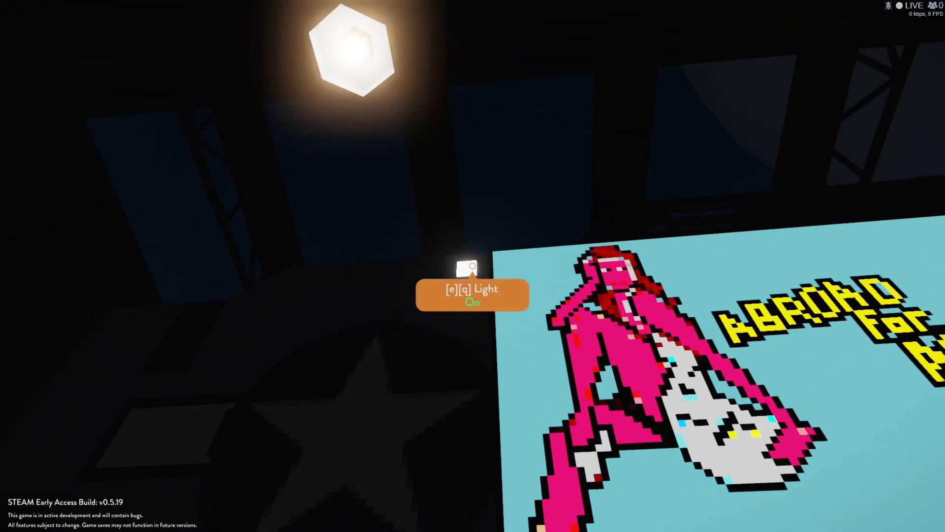
key(e)
key(r)
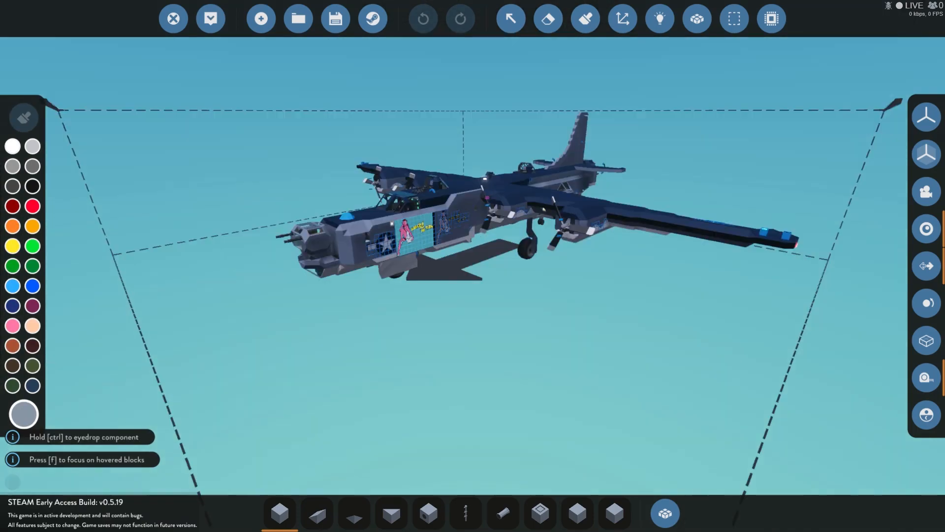
Step: Examine the electric and on/off connections of the glowing nose art's indicators
key(w)
key(d)
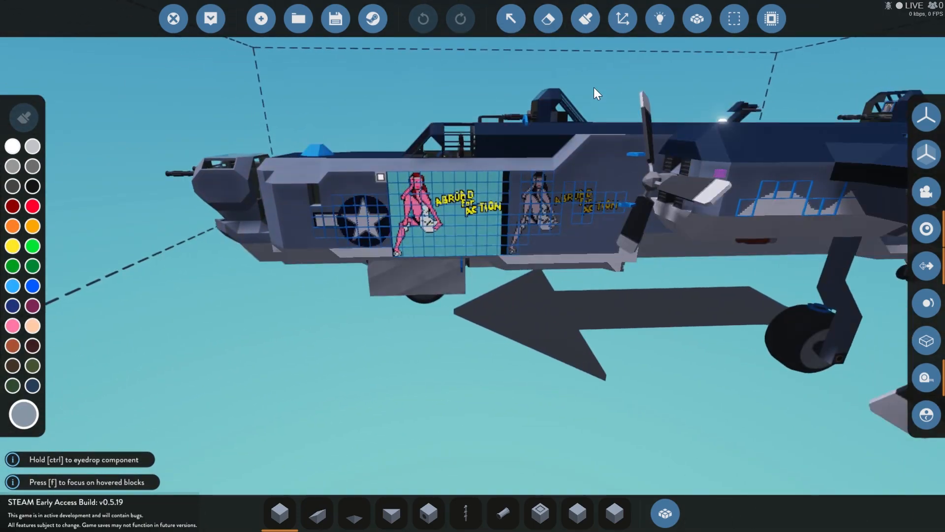
click(659, 21)
key(w)
key(w)
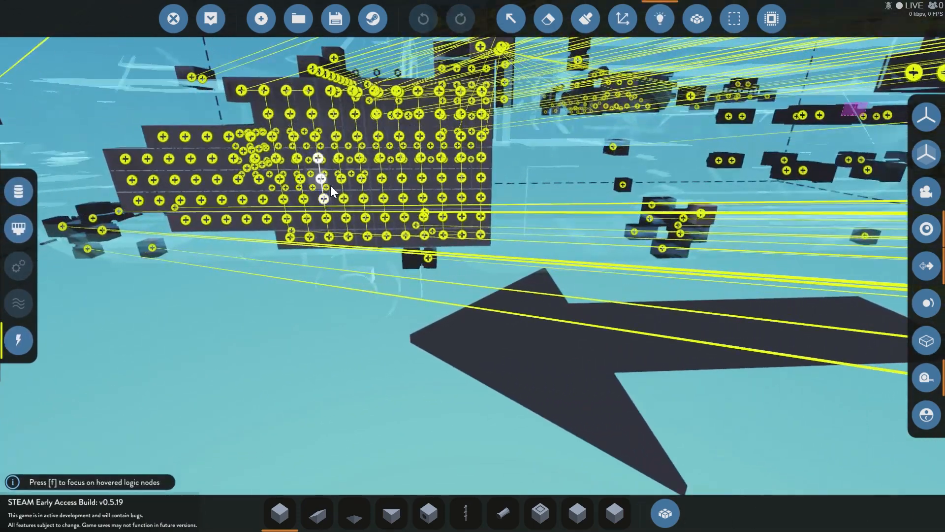
click(18, 191)
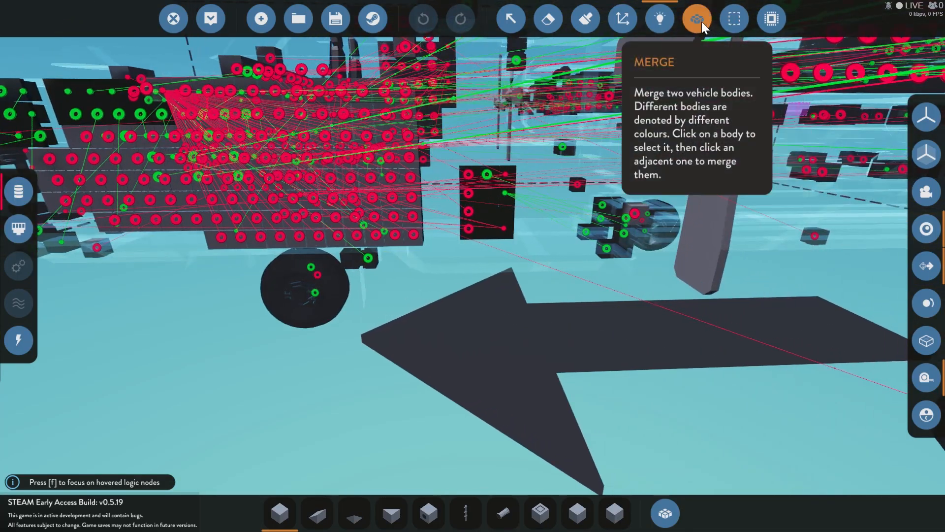
Step: Inspect the merged vehicle bodies around the nose art and review the aircraft's logic connections again
click(697, 19)
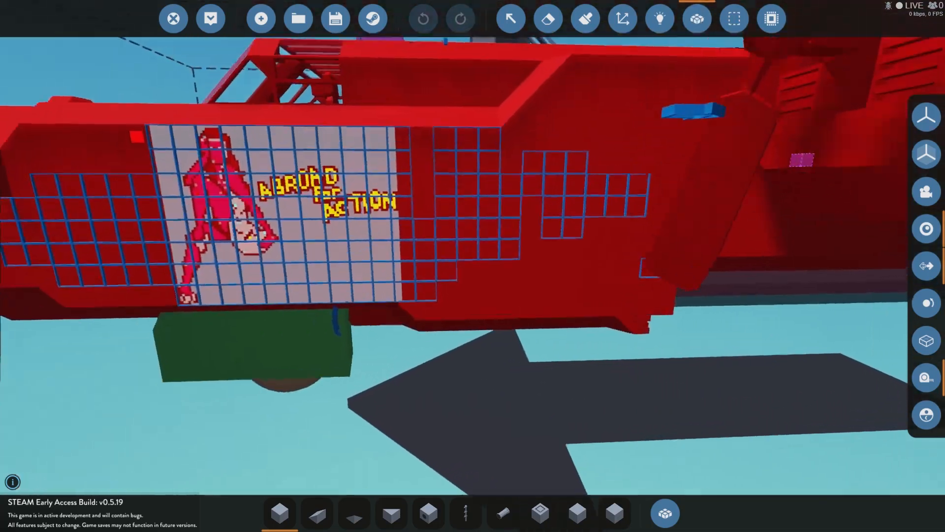
key(w)
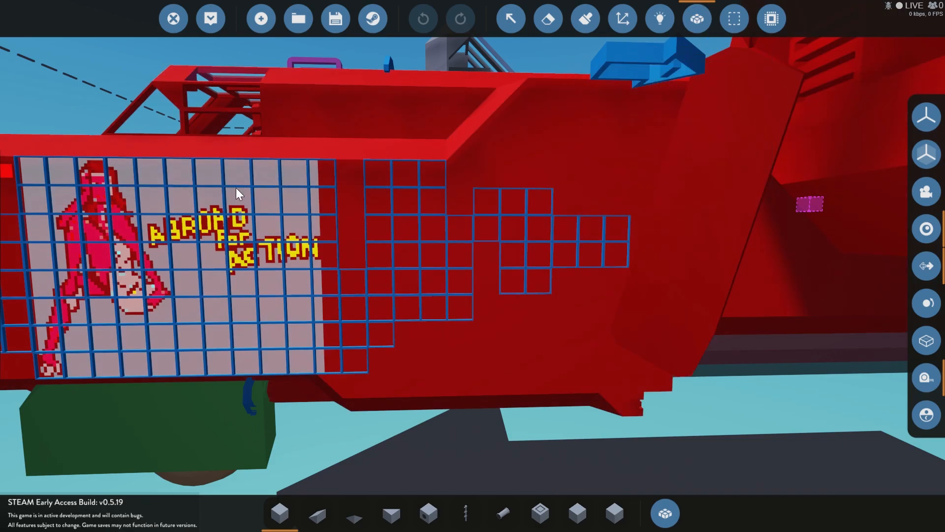
click(699, 22)
click(698, 20)
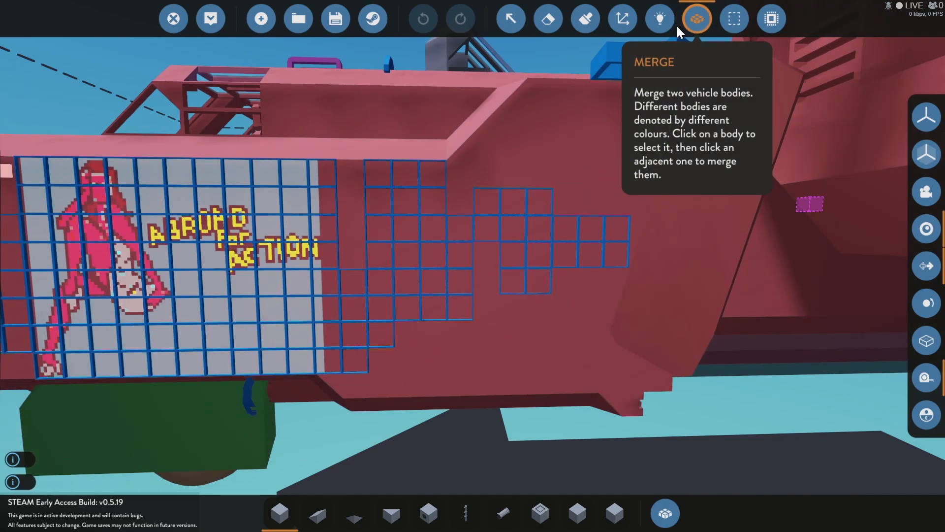
click(661, 21)
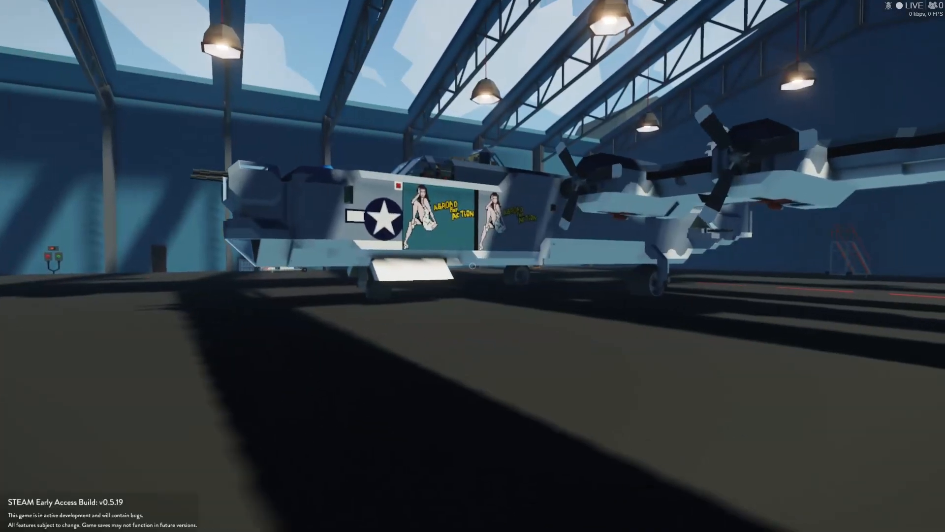
key(w)
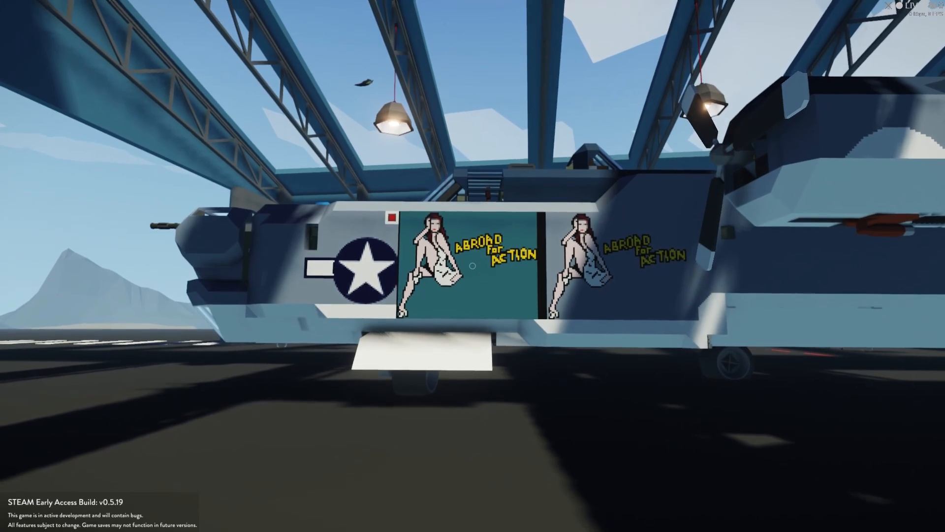
Step: Compare the glowing and non-glowing nose art on the fuselage in daylight, both up close and from farther away
key(z)
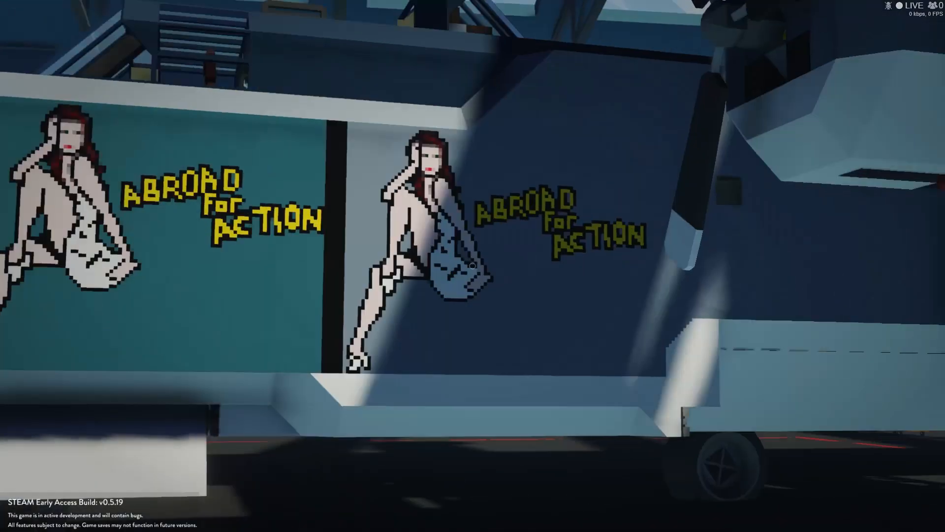
key(z)
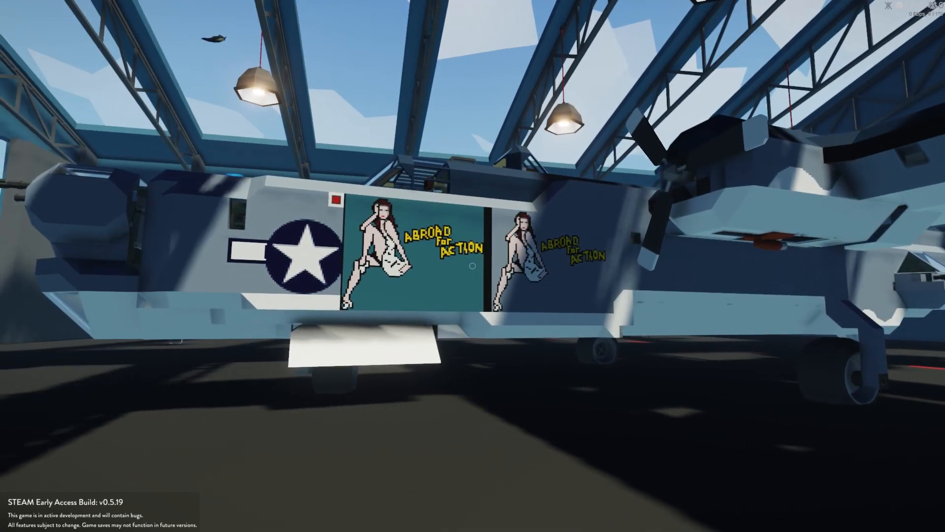
key(d)
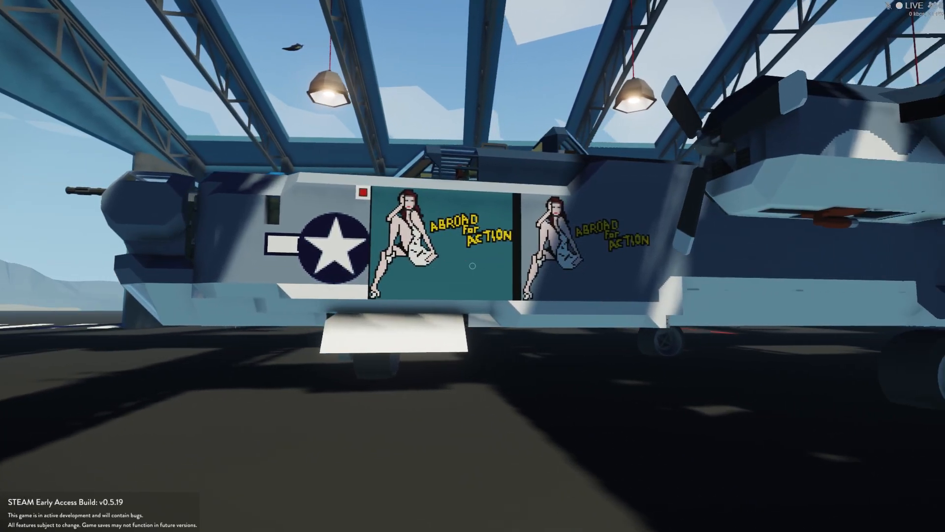
key(d)
key(w)
key(w)
key(d)
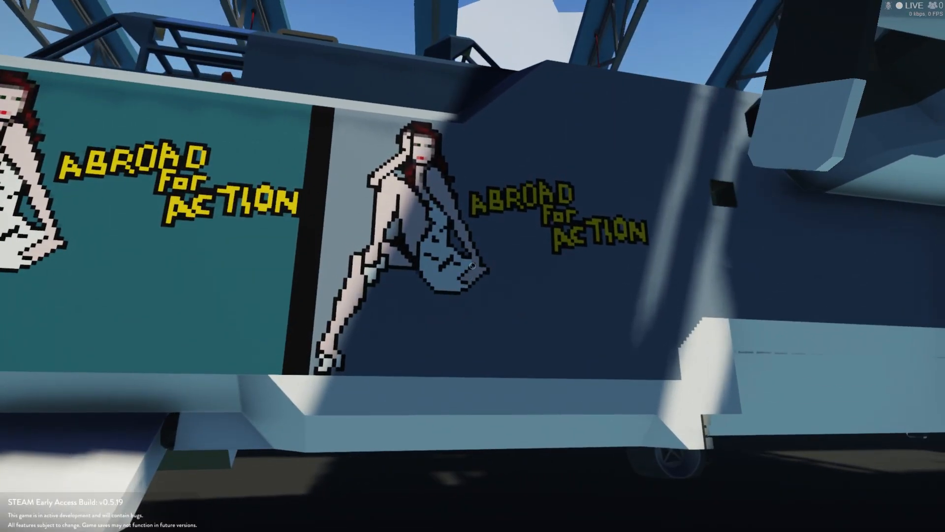
key(s)
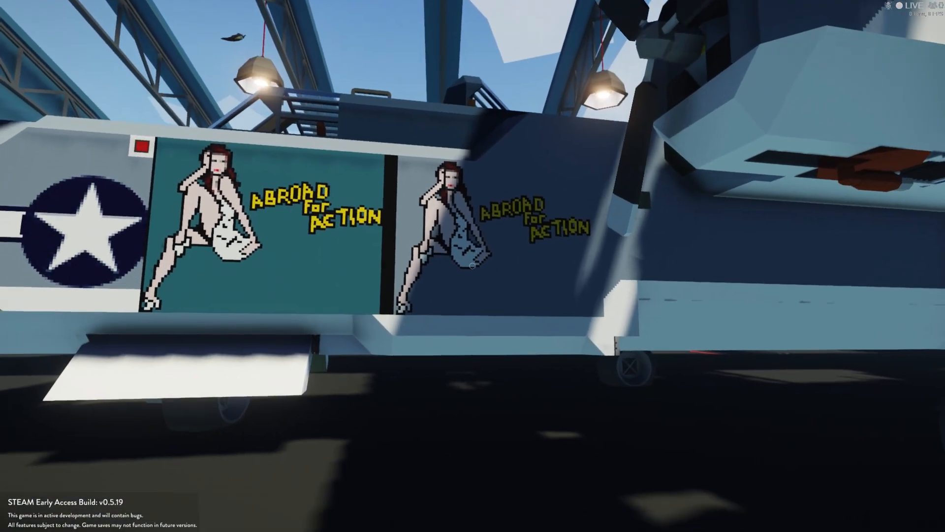
key(s)
key(a)
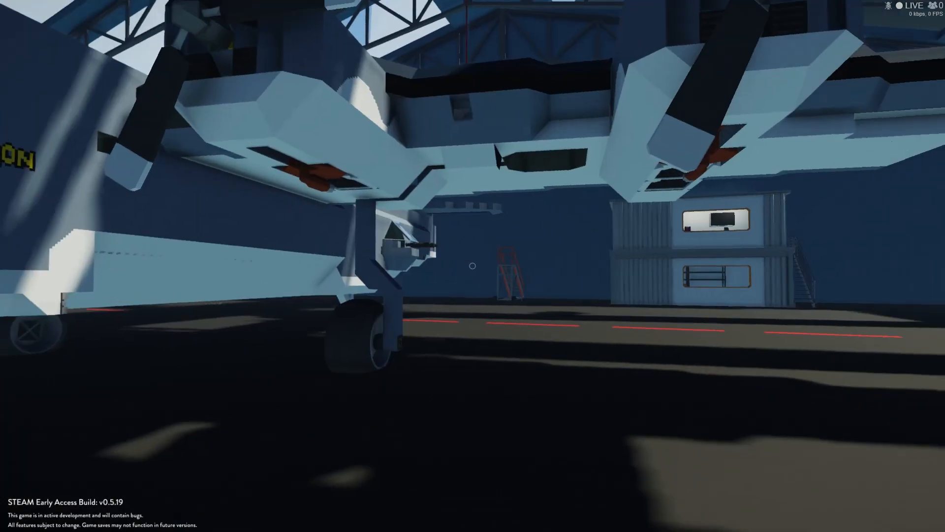
Step: From the aircraft's pilot seat, turn on the Engine 4 Fuel Cutoff Valve and switch to the external view of the aircraft
key(w)
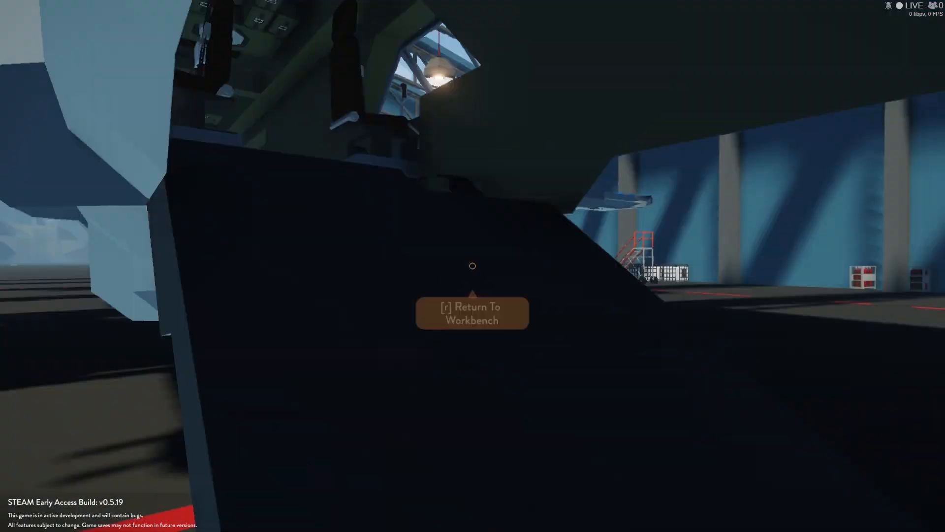
key(f)
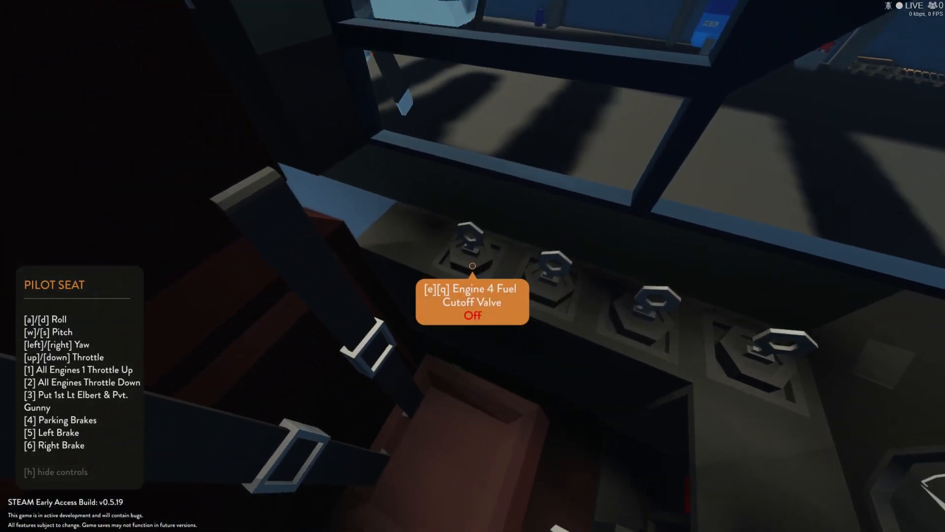
key(e)
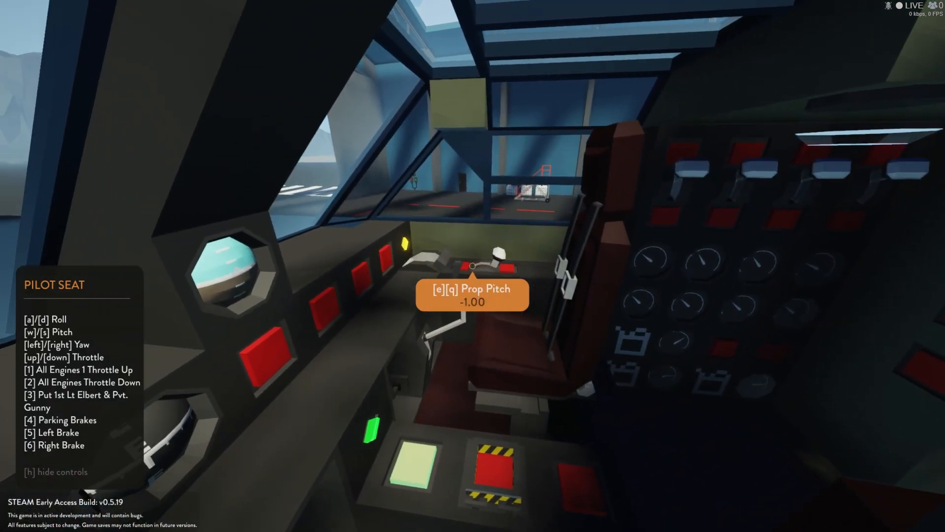
key(Tab)
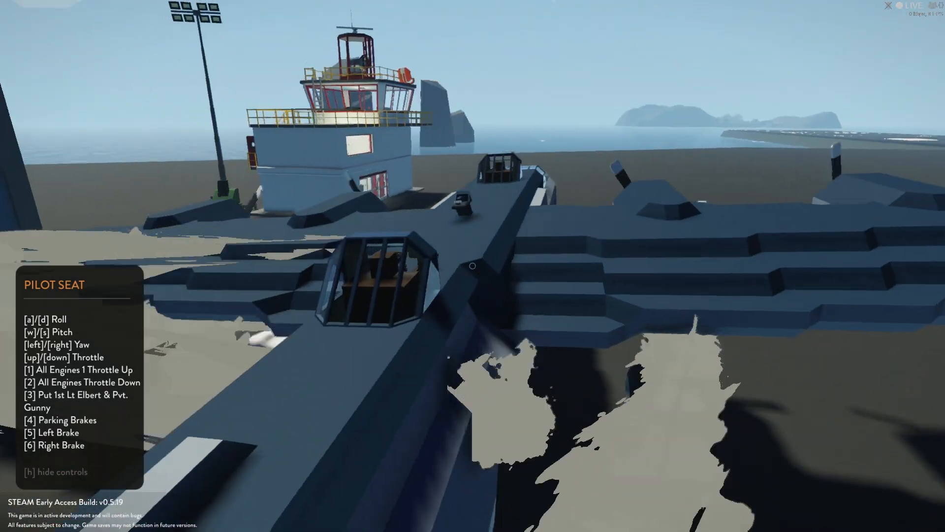